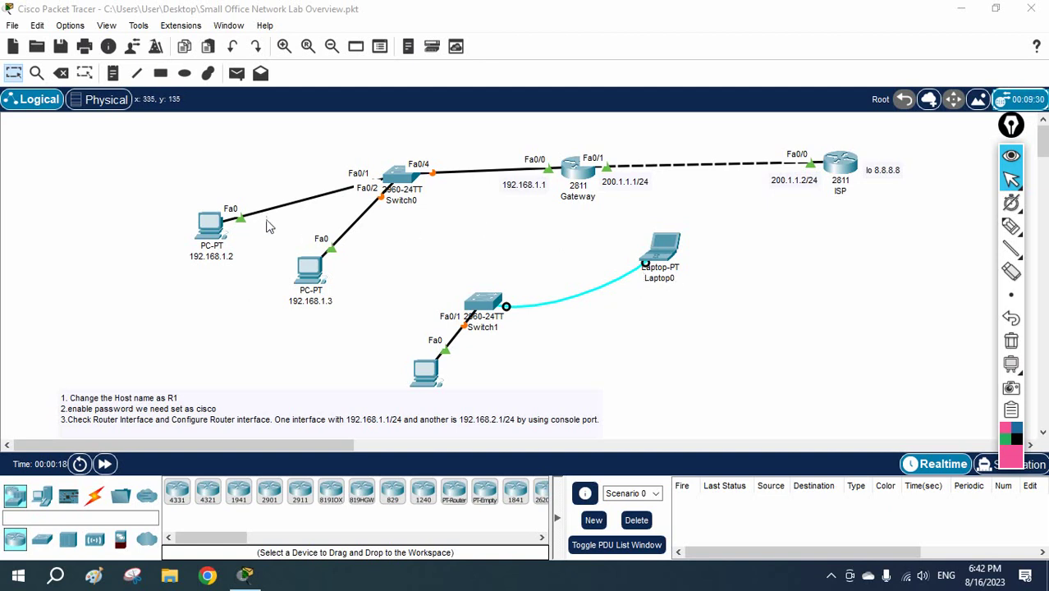
# Reposition the 192.168.1.2 PC level with Switch0 and shift the 192.168.1.3 PC slightly further down.
pyautogui.moveTo(226, 226); pyautogui.dragTo(212, 175)
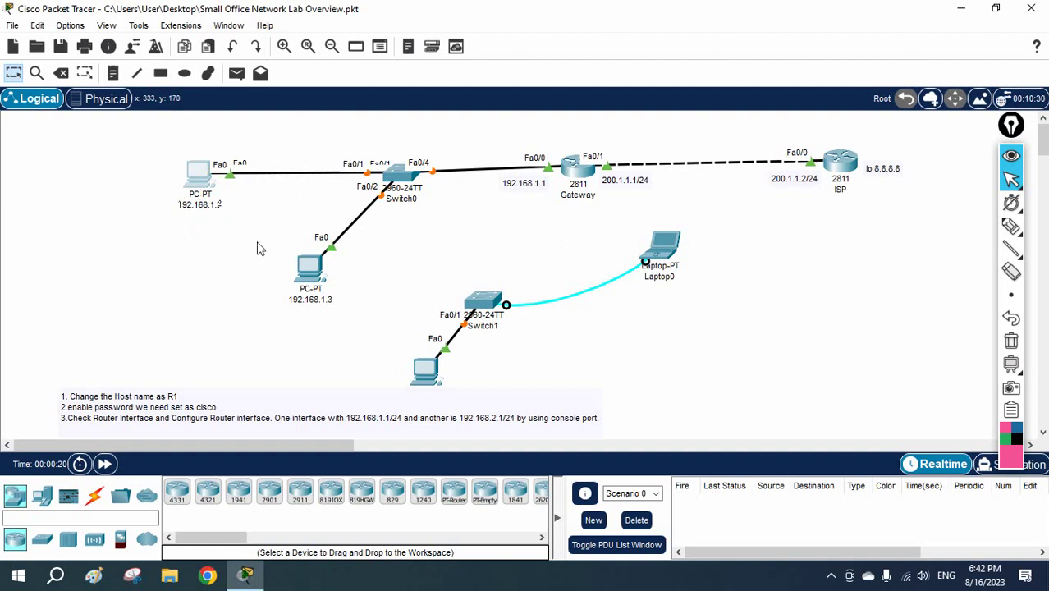
pyautogui.moveTo(296, 275); pyautogui.dragTo(311, 290)
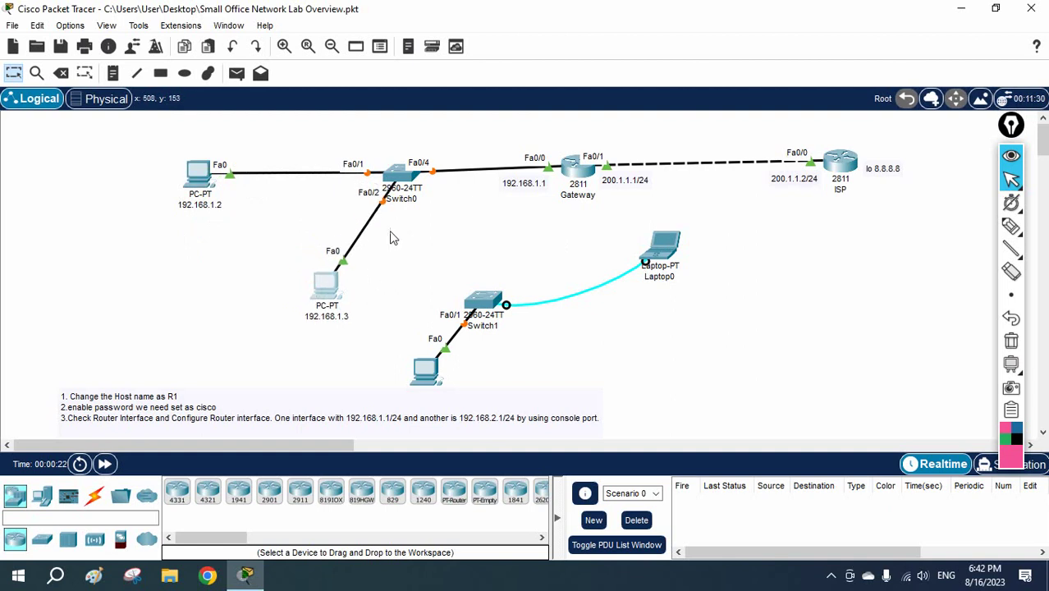
# Open the command line interface of Switch0 and widen its window for the console output.
pyautogui.click(404, 182)
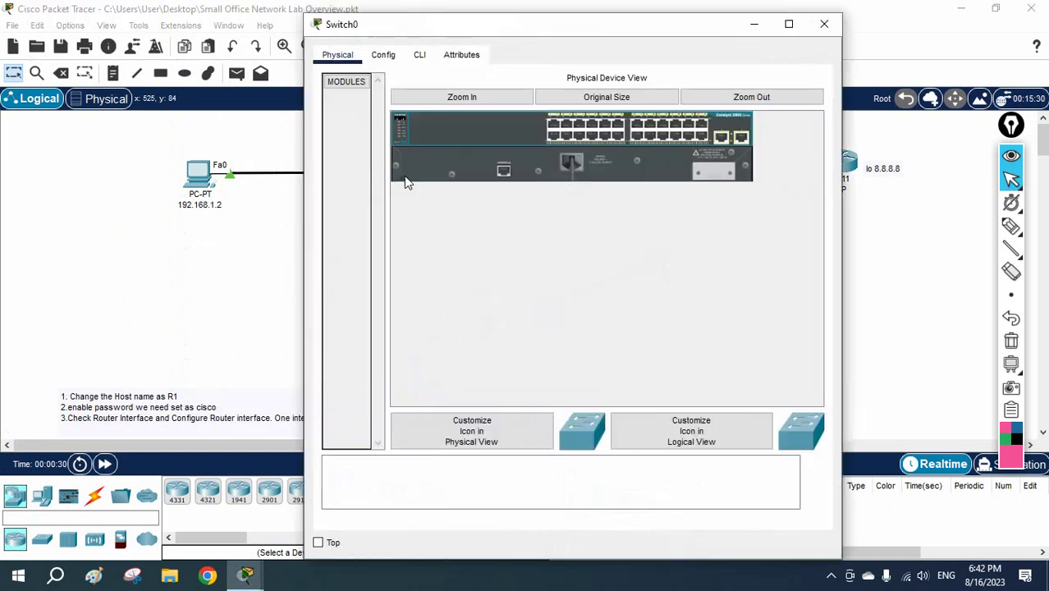
pyautogui.click(419, 55)
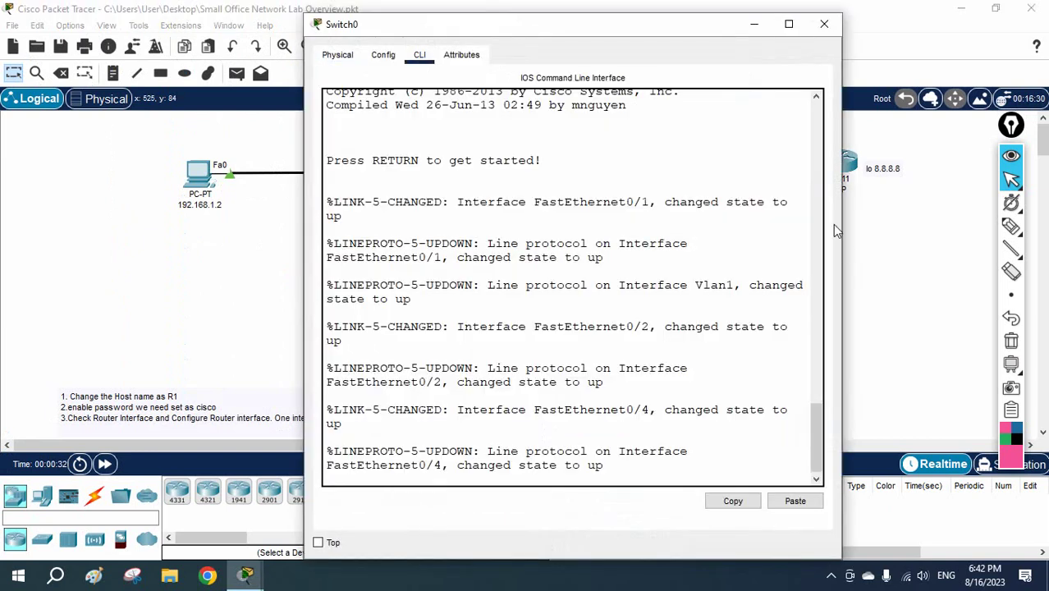
pyautogui.moveTo(841, 217); pyautogui.dragTo(1040, 220)
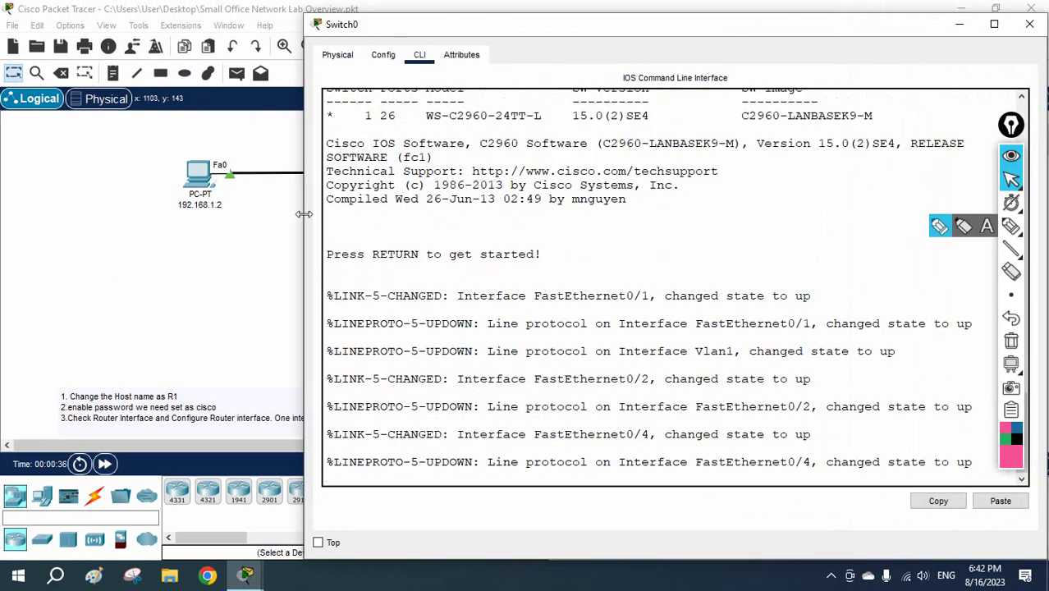
pyautogui.moveTo(302, 212); pyautogui.dragTo(242, 195)
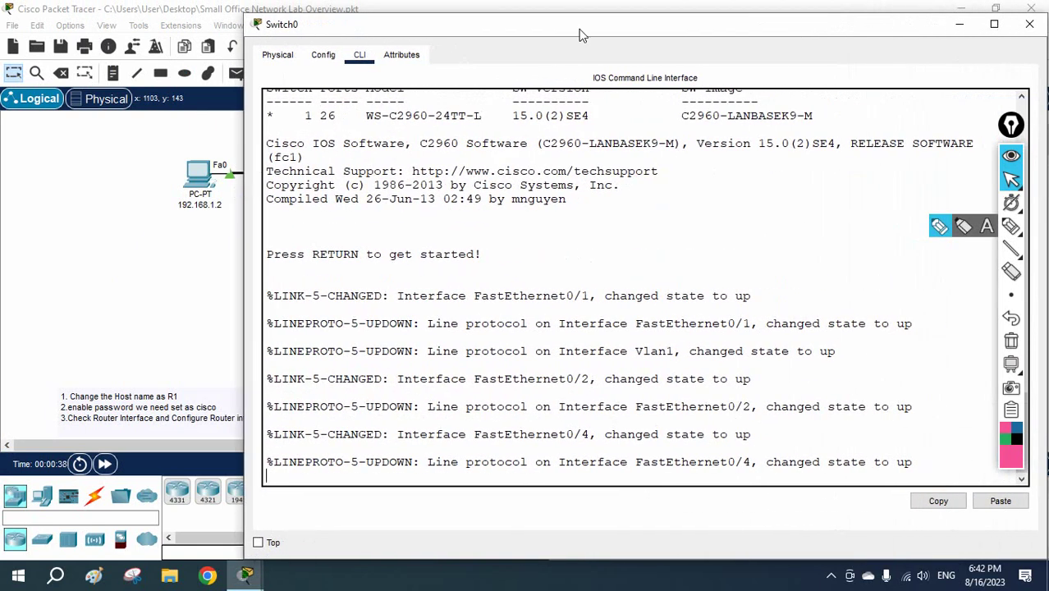
pyautogui.moveTo(579, 36); pyautogui.dragTo(555, 14)
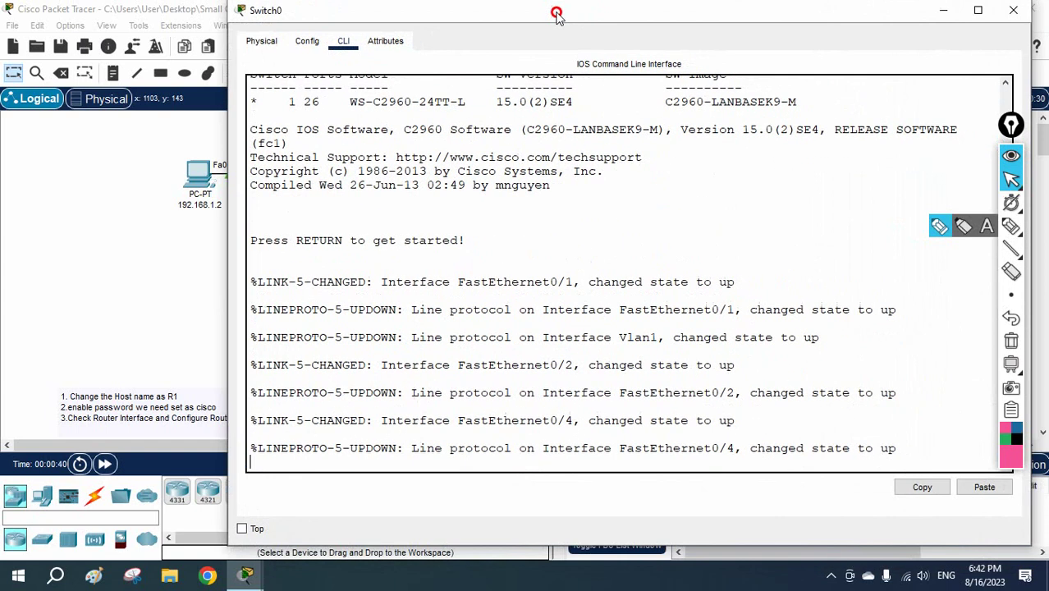
# Start the SW1 console session and enter privileged mode with the en command and the enable password.
pyautogui.press('Return')
pyautogui.press('Return')
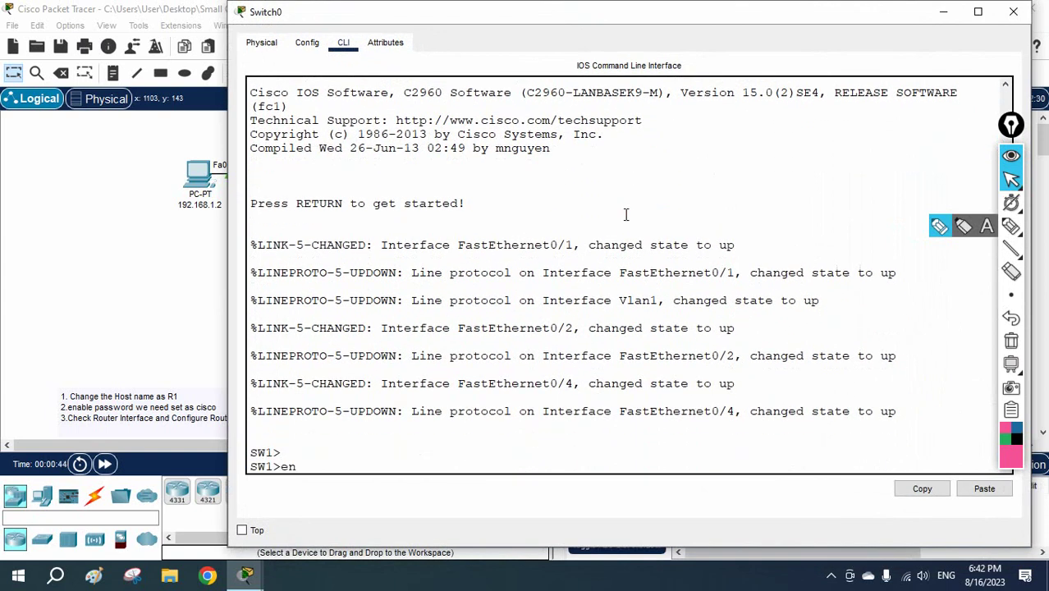
pyautogui.write('en')
pyautogui.press('Return')
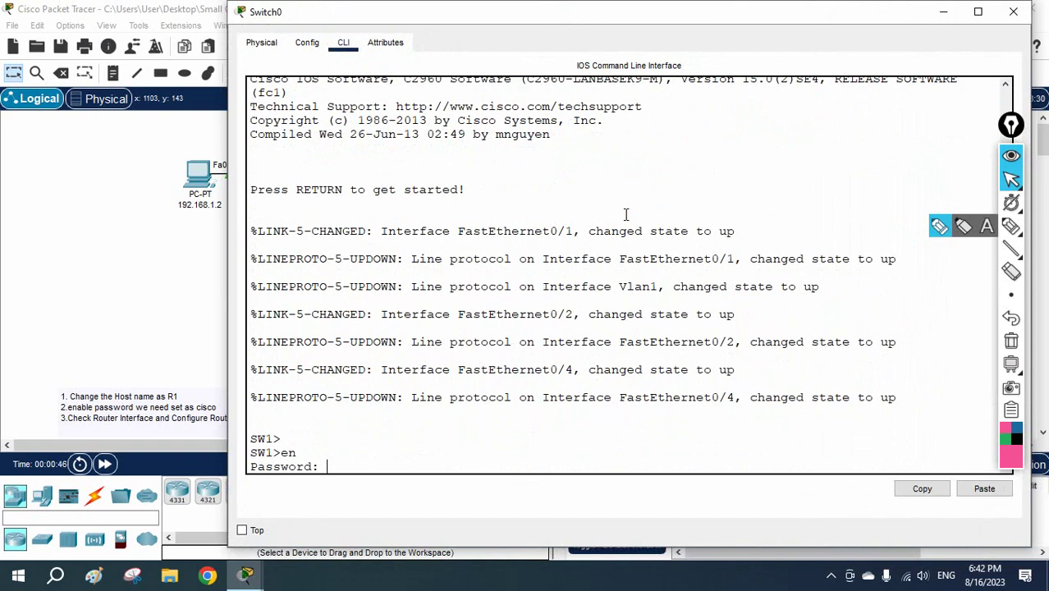
pyautogui.press('Return')
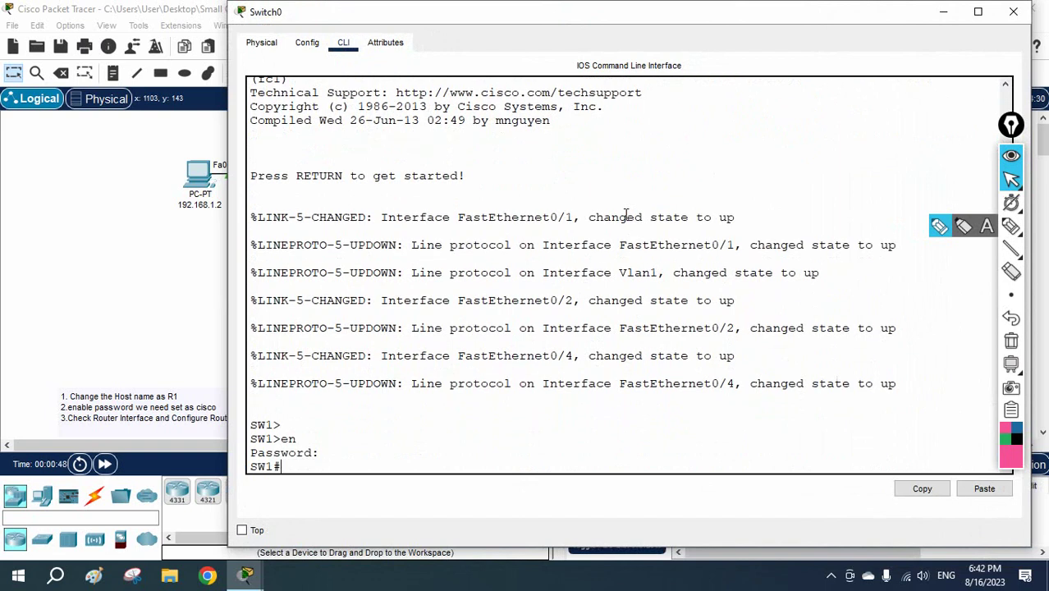
pyautogui.press('Return')
pyautogui.press('Return')
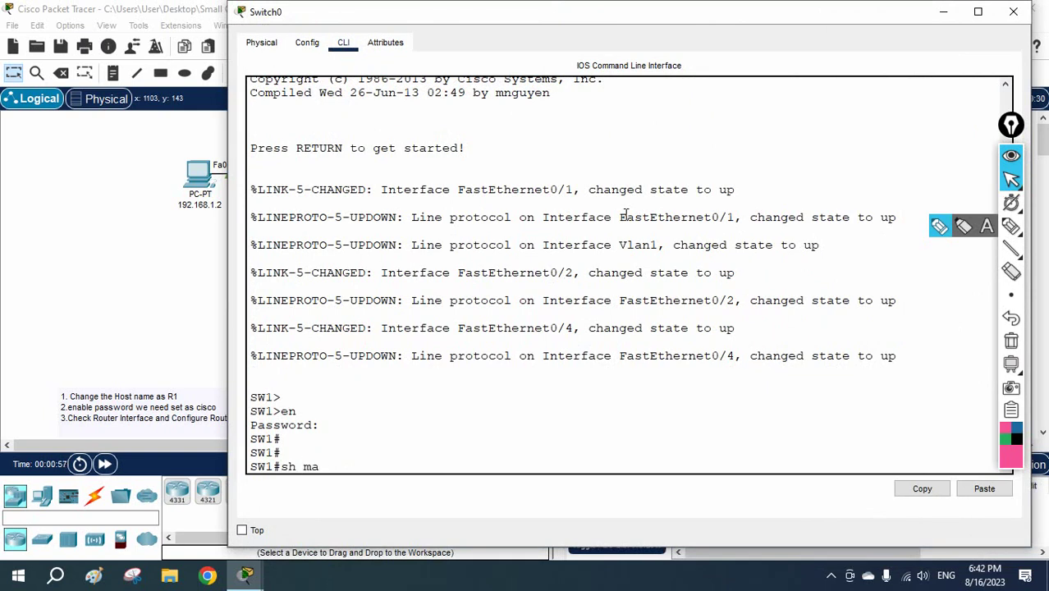
# Display the switch's MAC address table with sh mac address-table.
pyautogui.write('dd')
pyautogui.press('Tab')
pyautogui.press('Return')
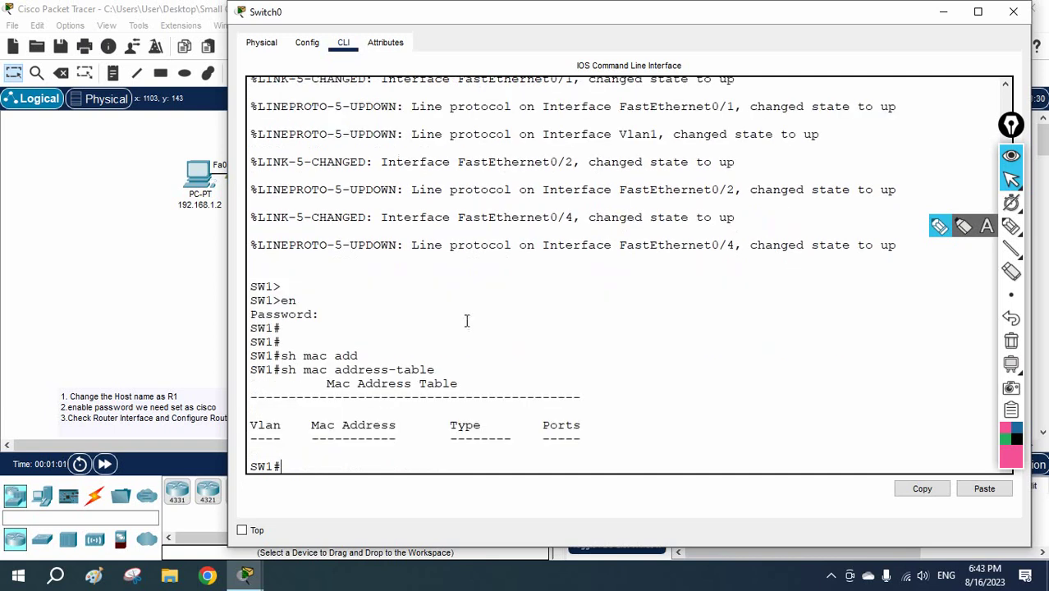
pyautogui.moveTo(268, 446); pyautogui.dragTo(320, 449)
# Draw pen check marks above the Vlan, Mac Address, Type and Ports headings of the MAC address table.
pyautogui.click(1012, 226)
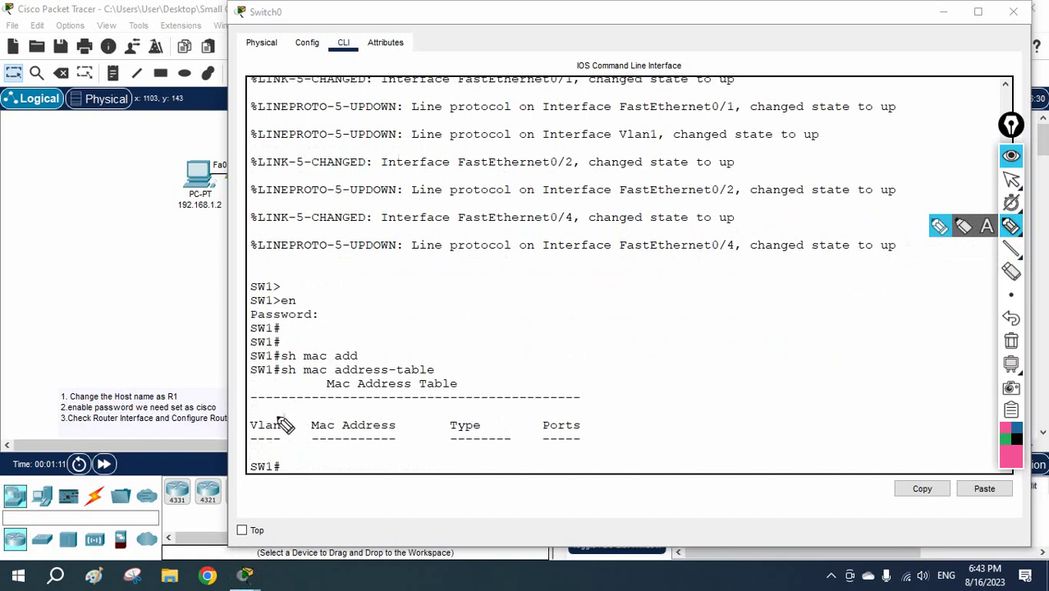
pyautogui.moveTo(268, 416); pyautogui.dragTo(362, 406)
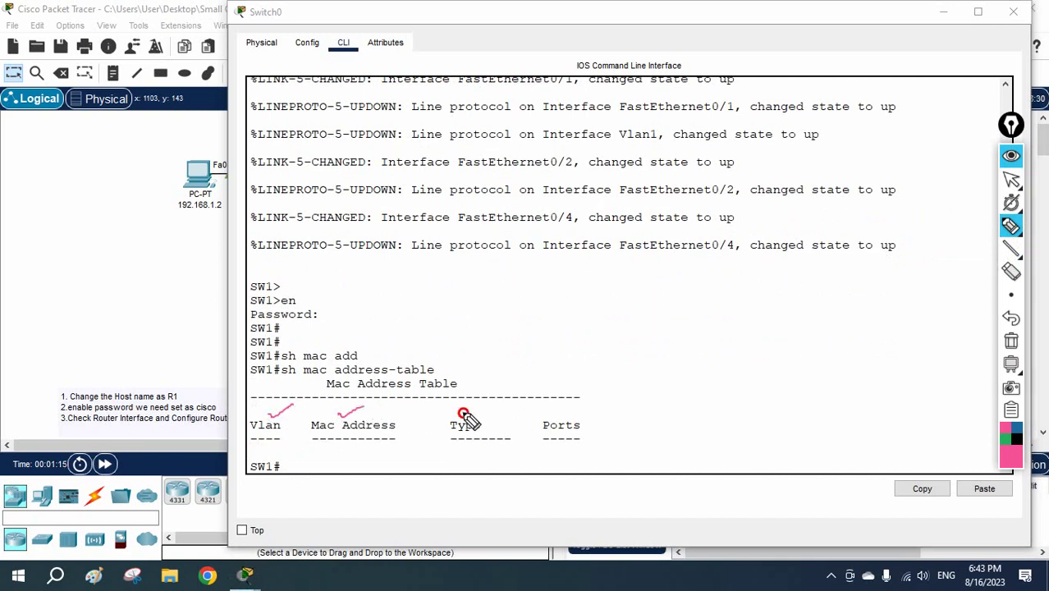
pyautogui.moveTo(465, 416); pyautogui.dragTo(489, 408)
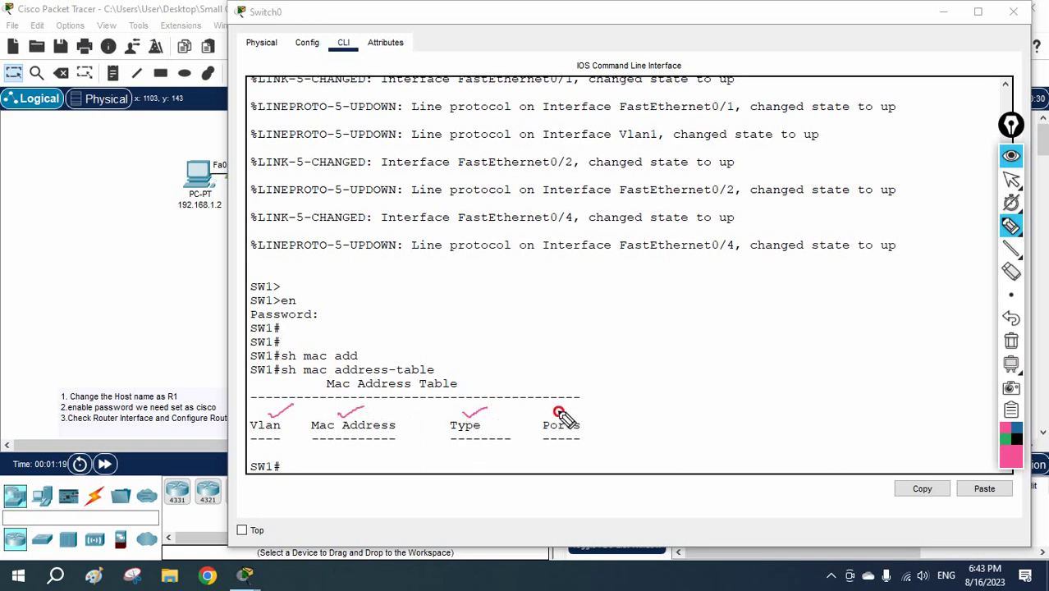
pyautogui.moveTo(559, 416); pyautogui.dragTo(579, 409)
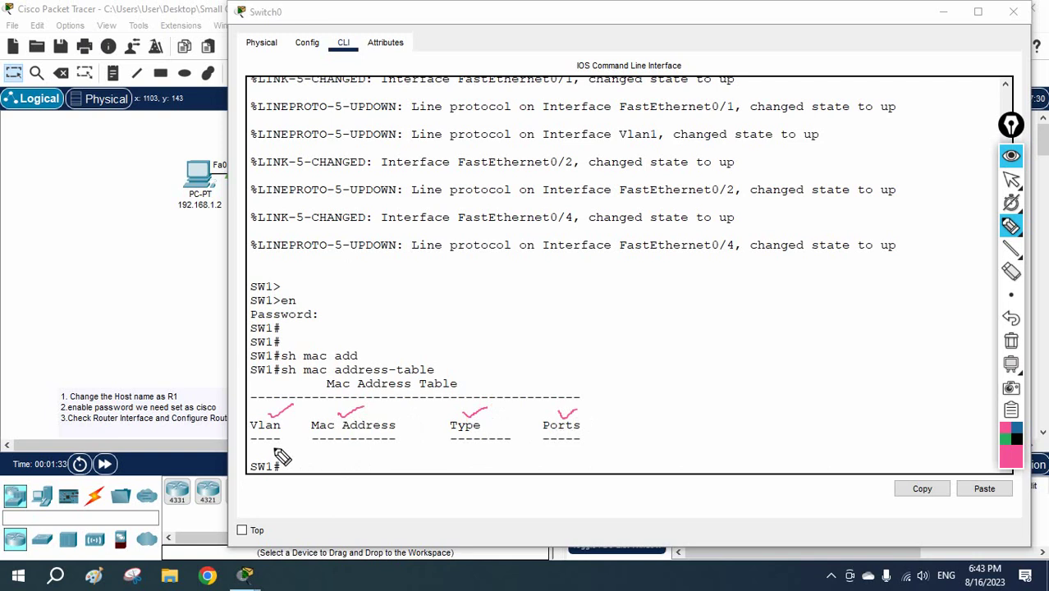
# Move the Switch0 window off the topology, circle both PCs and draw an arrow pointing down at the switch.
pyautogui.click(1013, 180)
pyautogui.moveTo(550, 23)
pyautogui.mouseDown()
pyautogui.moveTo(596, 19)
pyautogui.moveTo(658, 171)
pyautogui.moveTo(735, 150)
pyautogui.mouseUp()
pyautogui.moveTo(1016, 205)
pyautogui.click(1012, 225)
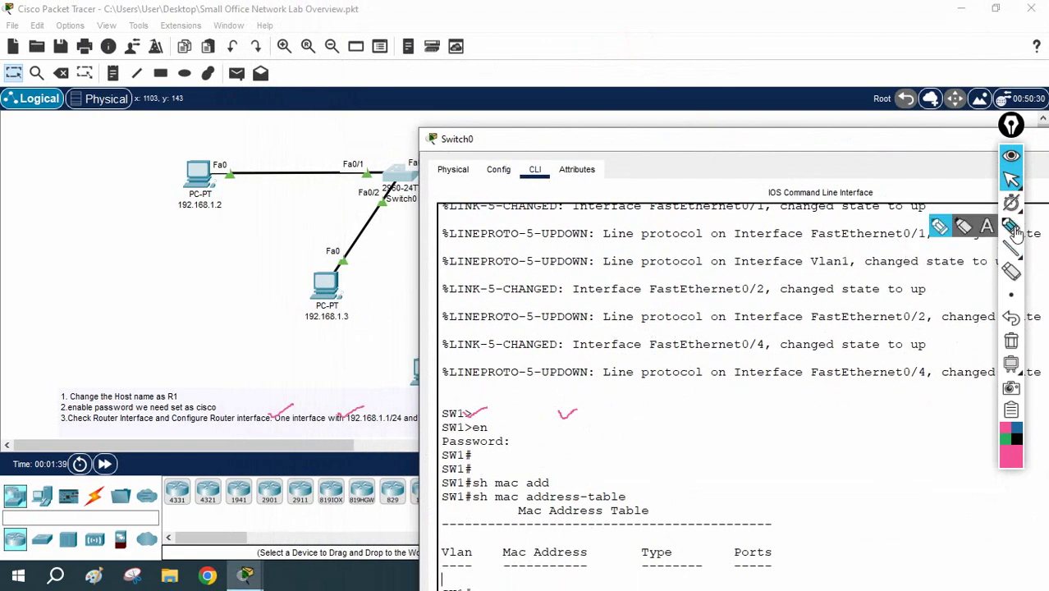
pyautogui.moveTo(202, 147)
pyautogui.mouseDown()
pyautogui.moveTo(172, 218)
pyautogui.moveTo(185, 142)
pyautogui.mouseUp()
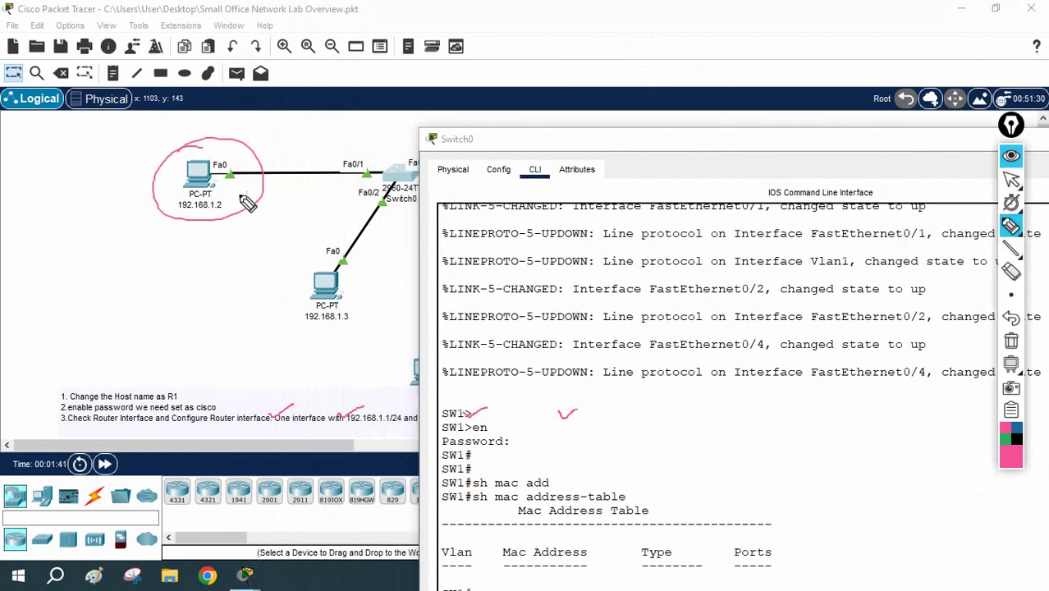
pyautogui.moveTo(343, 250)
pyautogui.mouseDown()
pyautogui.moveTo(269, 316)
pyautogui.moveTo(353, 268)
pyautogui.moveTo(327, 261)
pyautogui.mouseUp()
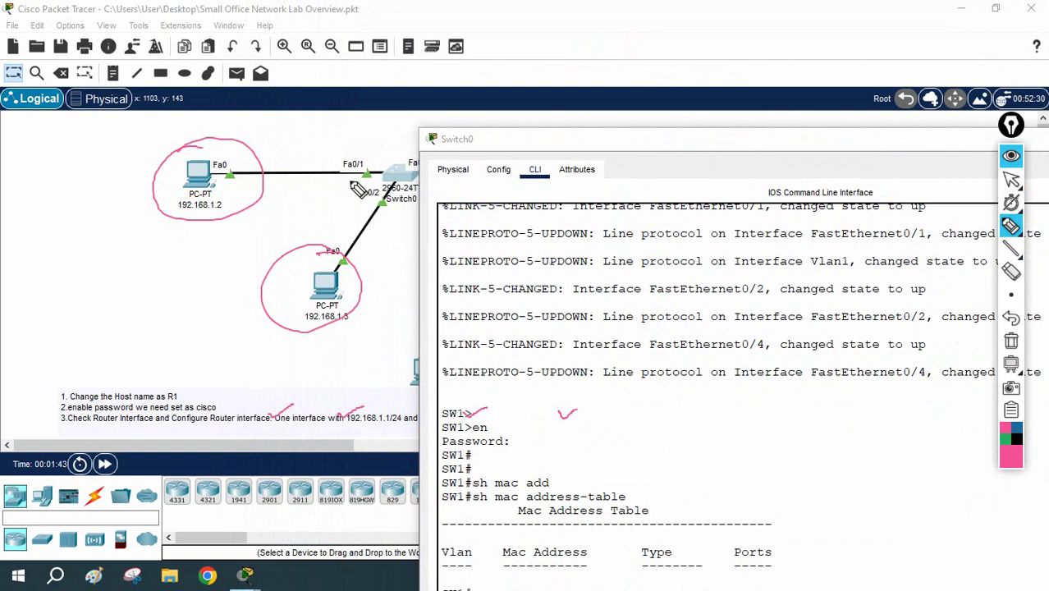
pyautogui.click(313, 167)
pyautogui.moveTo(402, 119)
pyautogui.mouseDown()
pyautogui.moveTo(399, 160)
pyautogui.moveTo(405, 150)
pyautogui.mouseUp()
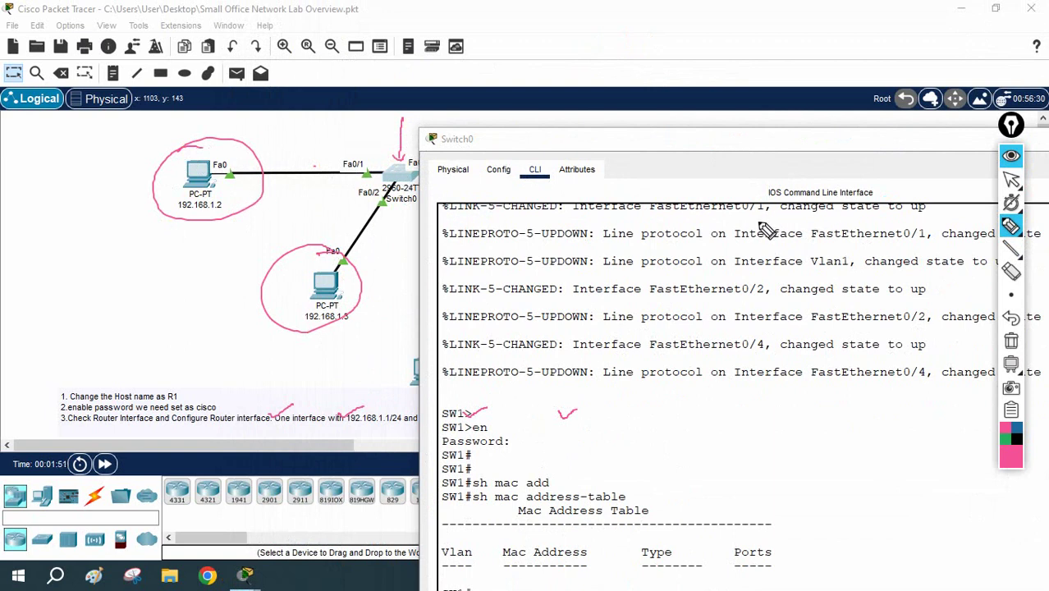
# Erase all pen marks and move the Switch0 window so the whole switch is exposed in the topology.
pyautogui.click(1012, 343)
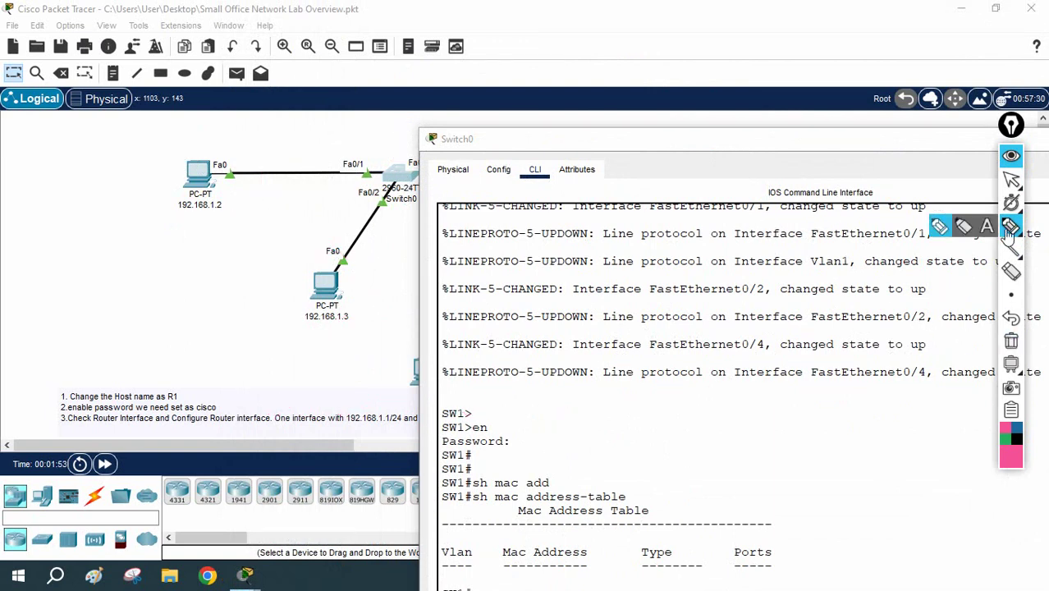
pyautogui.click(1010, 179)
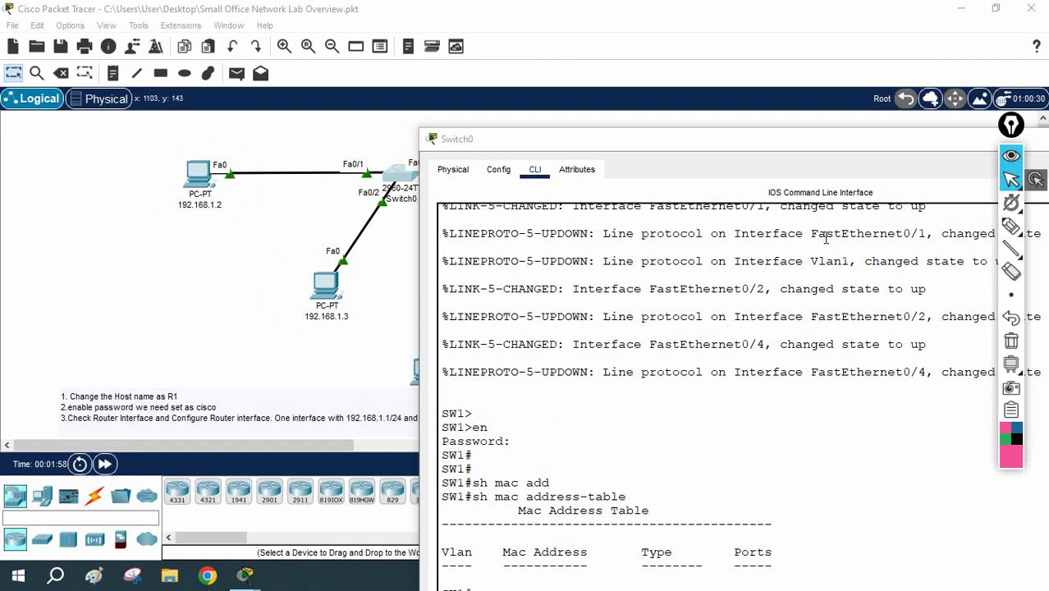
pyautogui.moveTo(803, 140); pyautogui.dragTo(854, 74)
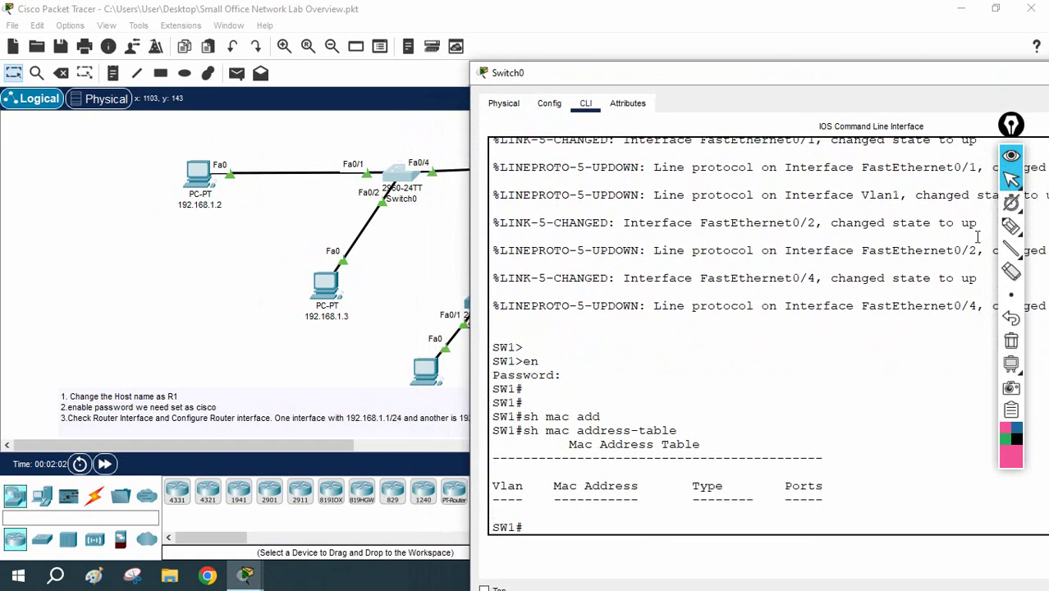
# Handwrite an underlined "5 Min" note above the MAC address table in the switch console.
pyautogui.click(1011, 226)
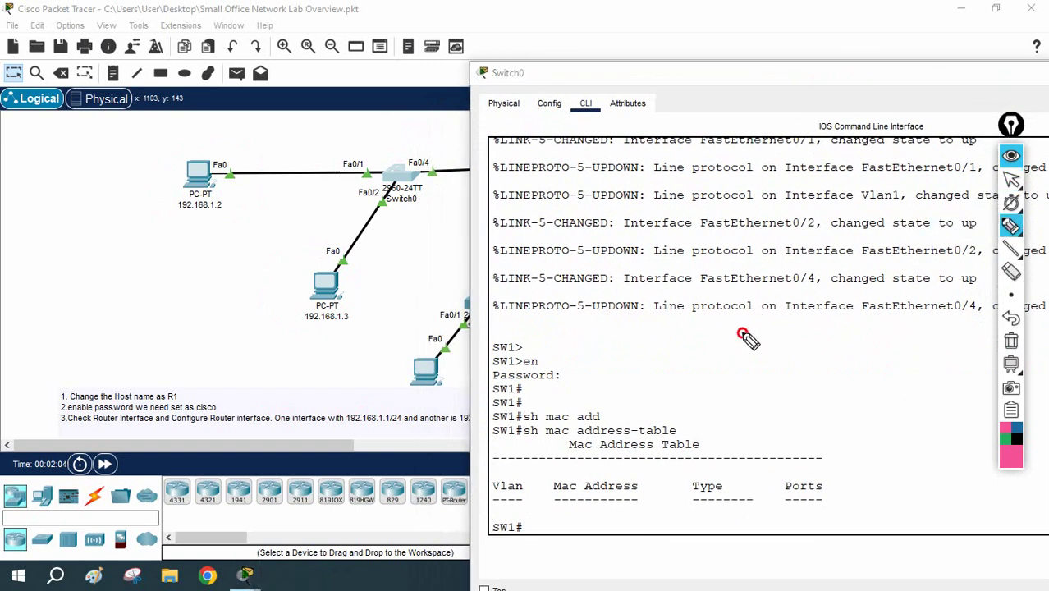
pyautogui.moveTo(742, 334)
pyautogui.mouseDown()
pyautogui.moveTo(756, 345)
pyautogui.moveTo(813, 340)
pyautogui.mouseUp()
pyautogui.moveTo(742, 358); pyautogui.dragTo(768, 362)
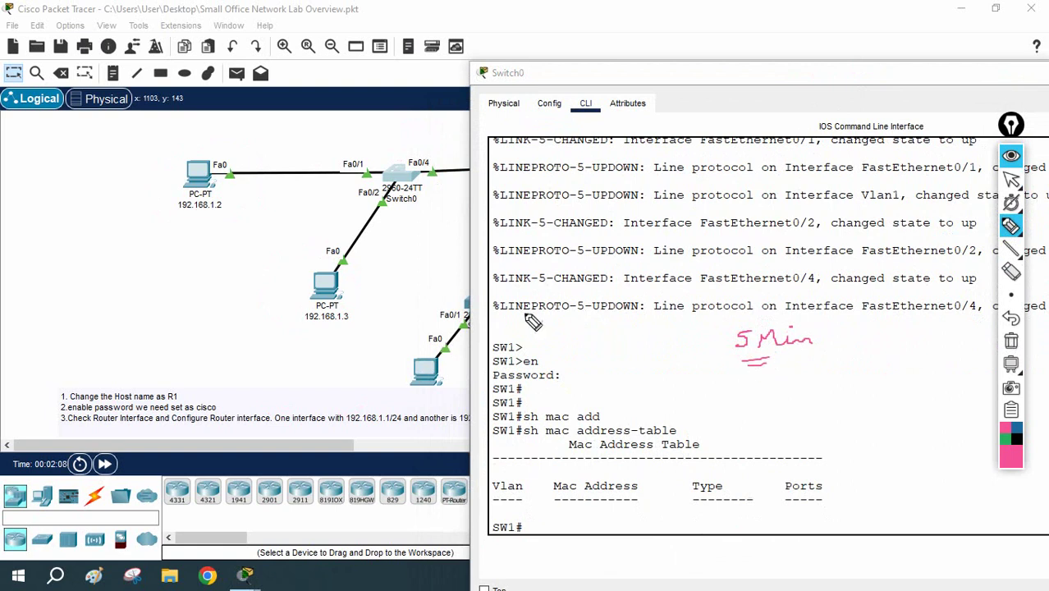
# Mark the path from the 192.168.1.2 PC to Switch0, underline the MAC table's entry row, and clear all pen marks.
pyautogui.moveTo(222, 188)
pyautogui.mouseDown()
pyautogui.moveTo(331, 180)
pyautogui.moveTo(327, 189)
pyautogui.mouseUp()
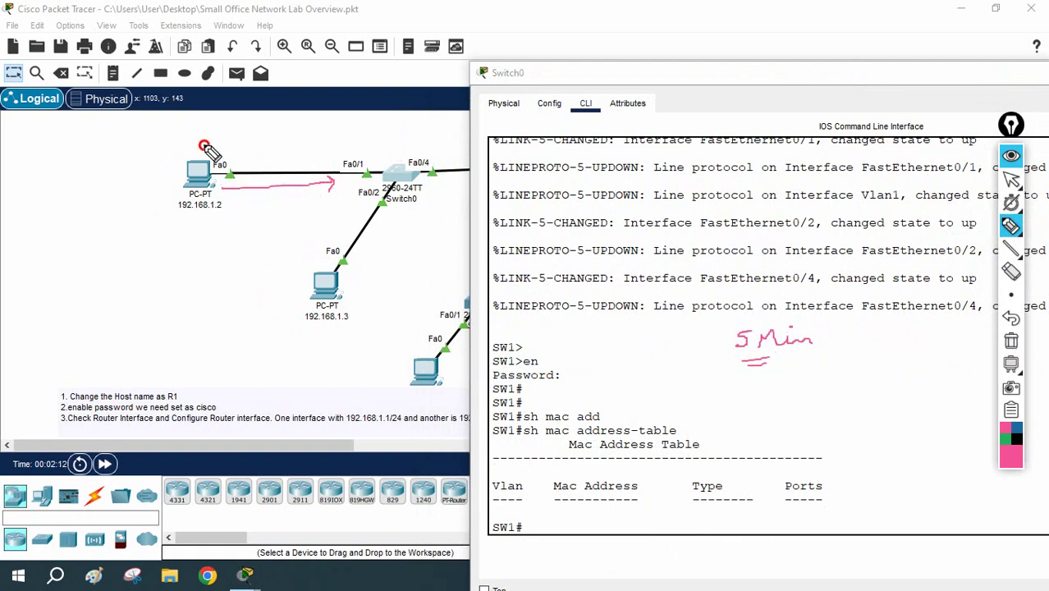
pyautogui.moveTo(205, 148); pyautogui.dragTo(217, 158)
pyautogui.click(497, 509)
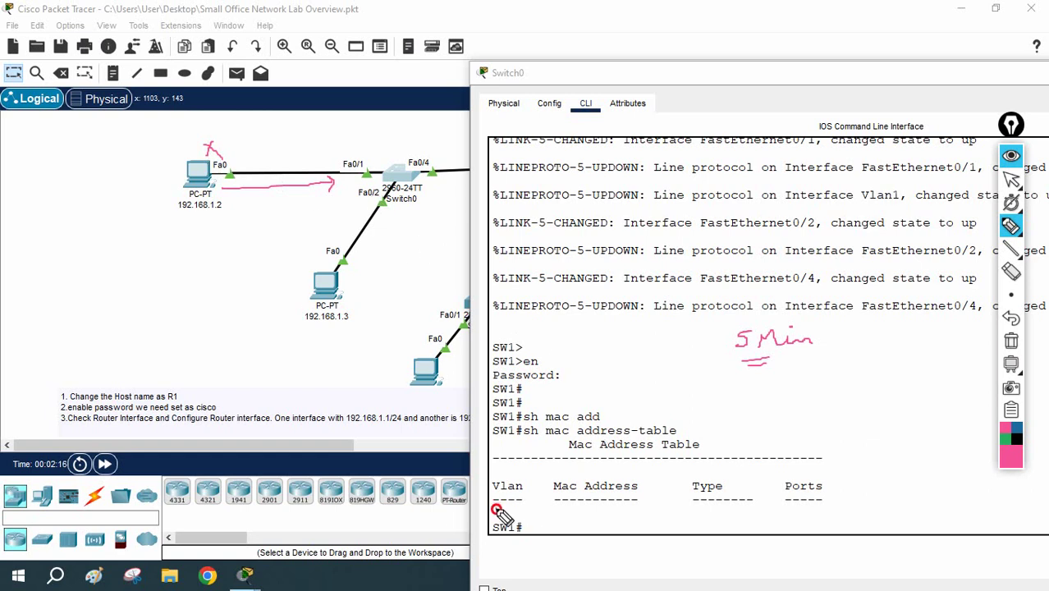
pyautogui.moveTo(496, 510); pyautogui.dragTo(508, 509)
pyautogui.moveTo(581, 508); pyautogui.dragTo(650, 506)
pyautogui.moveTo(665, 508); pyautogui.dragTo(717, 507)
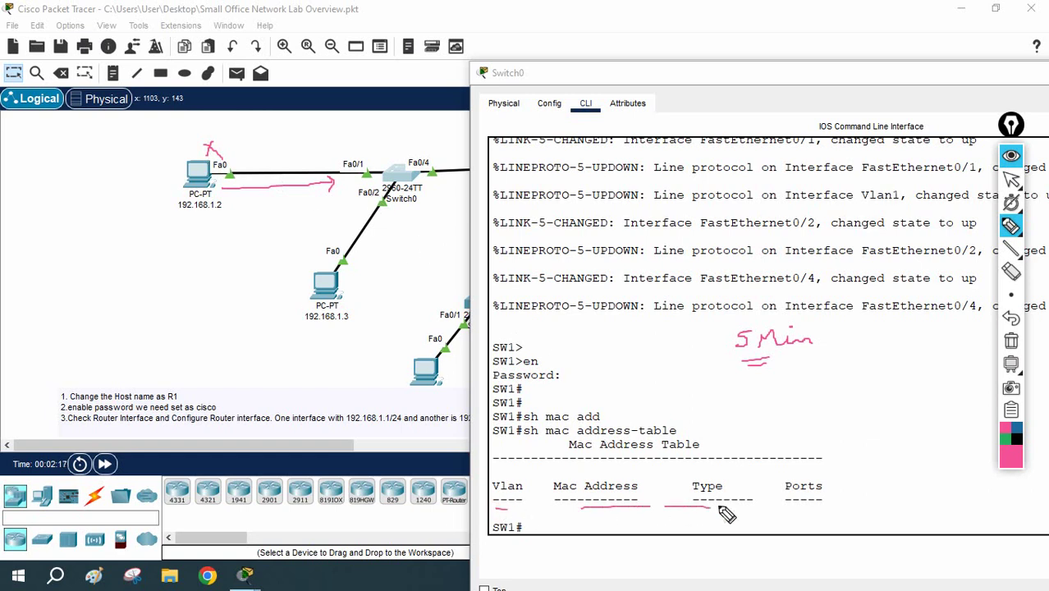
pyautogui.click(1012, 342)
pyautogui.click(1010, 178)
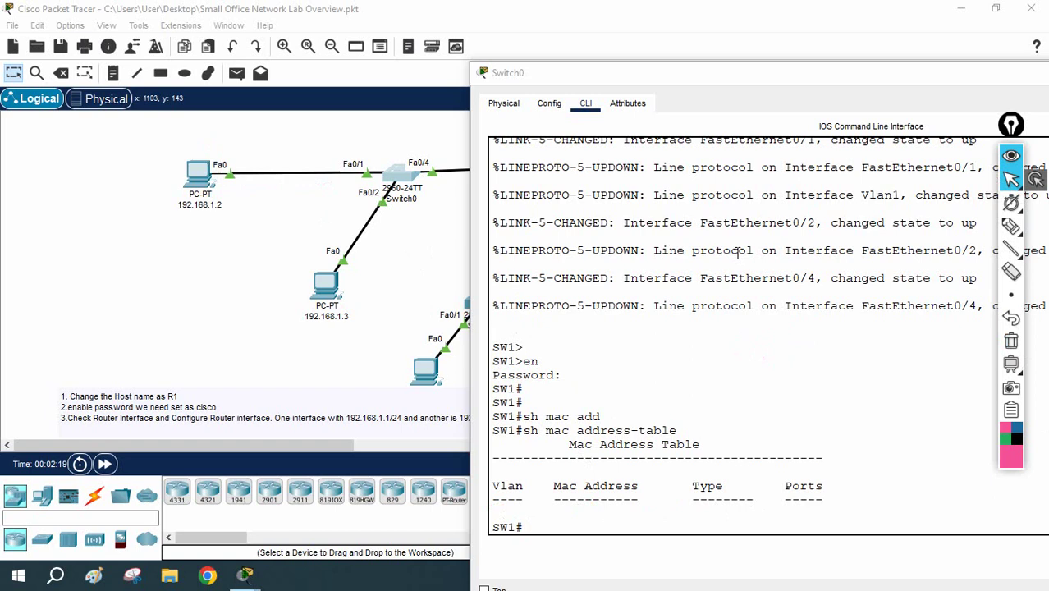
# Copy the IPv4 default gateway address from the IP configuration of the 192.168.1.2 PC.
pyautogui.click(200, 179)
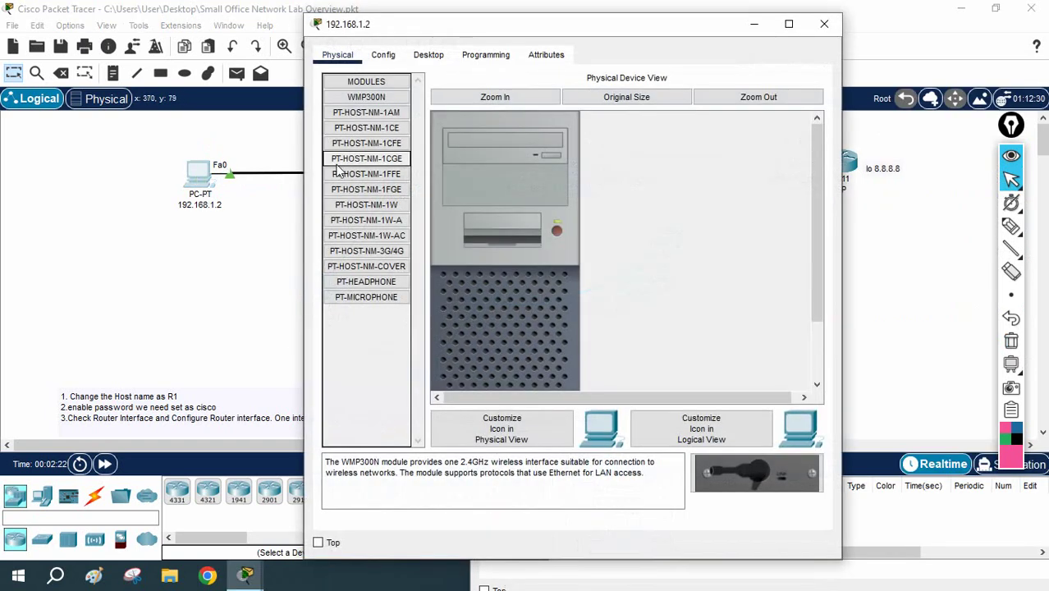
pyautogui.click(428, 55)
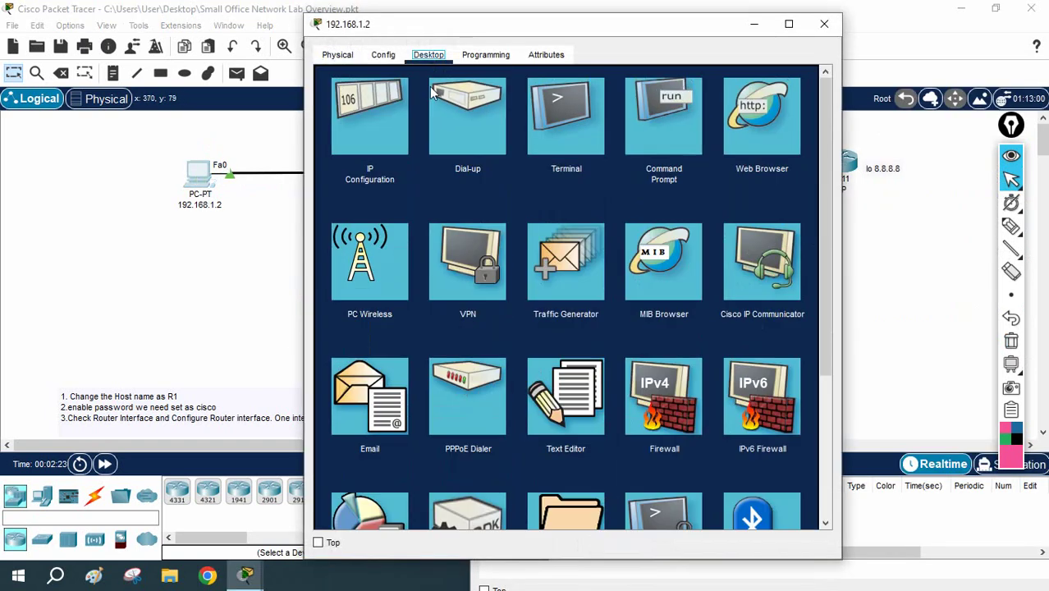
pyautogui.click(392, 134)
pyautogui.click(549, 206)
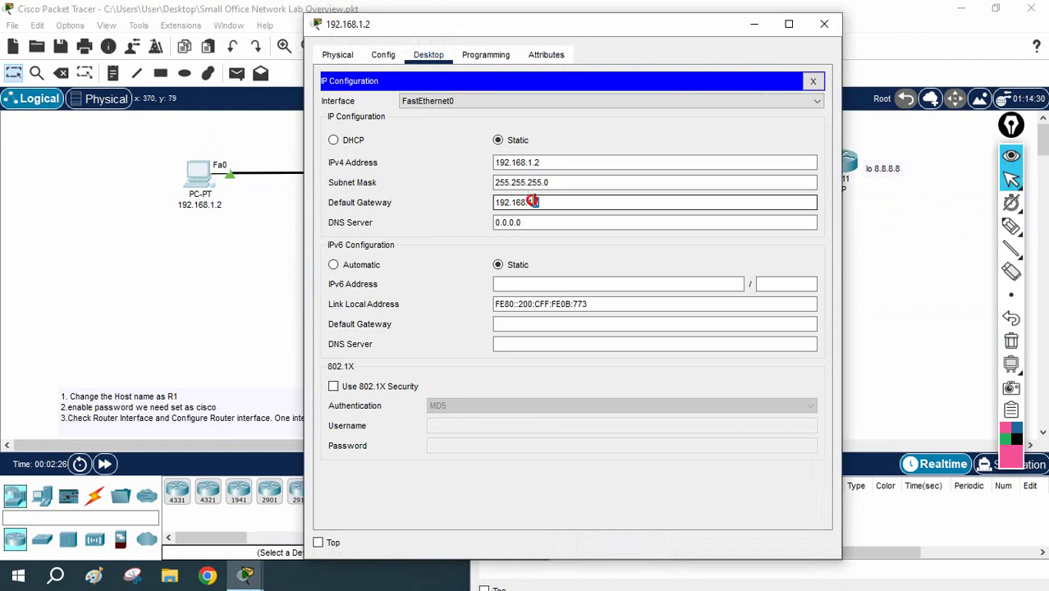
pyautogui.moveTo(533, 202); pyautogui.dragTo(495, 203)
pyautogui.hotkey('ctrl', 'c')
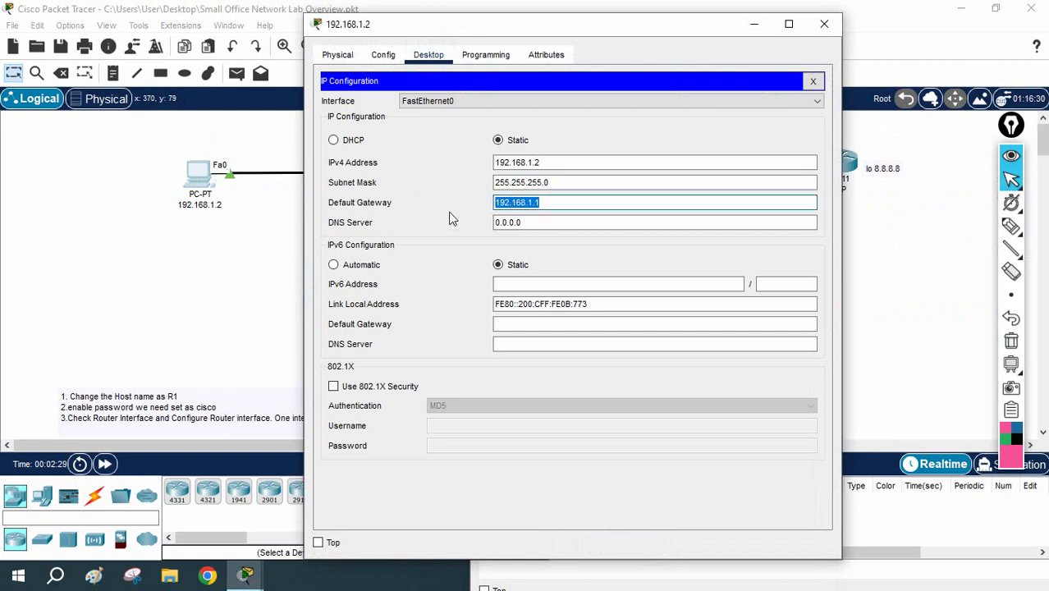
# Ping the default gateway 192.168.1.1 from the Command Prompt of the 192.168.1.2 PC.
pyautogui.click(812, 80)
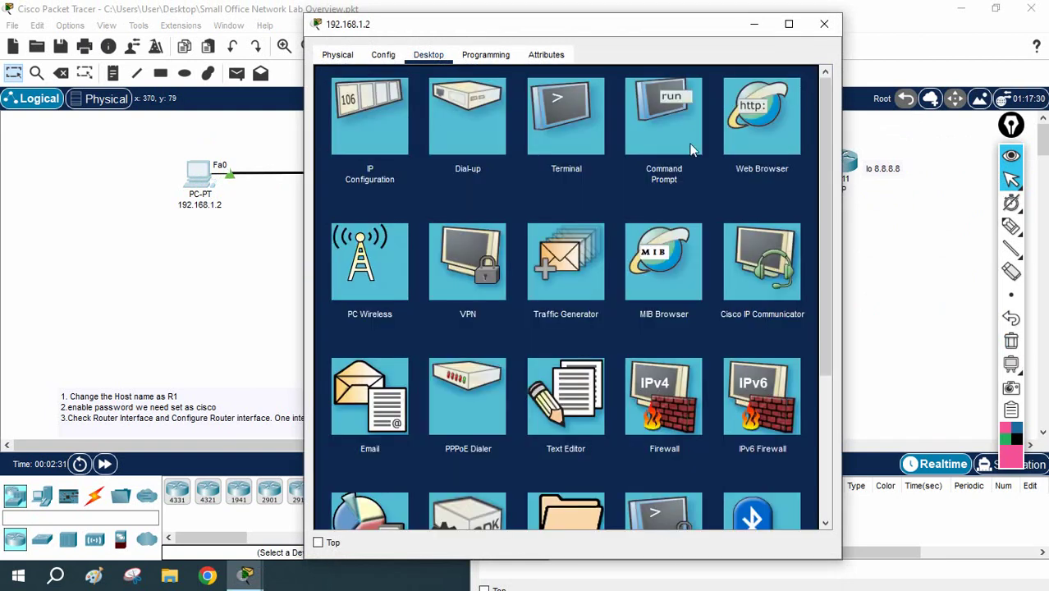
pyautogui.click(683, 137)
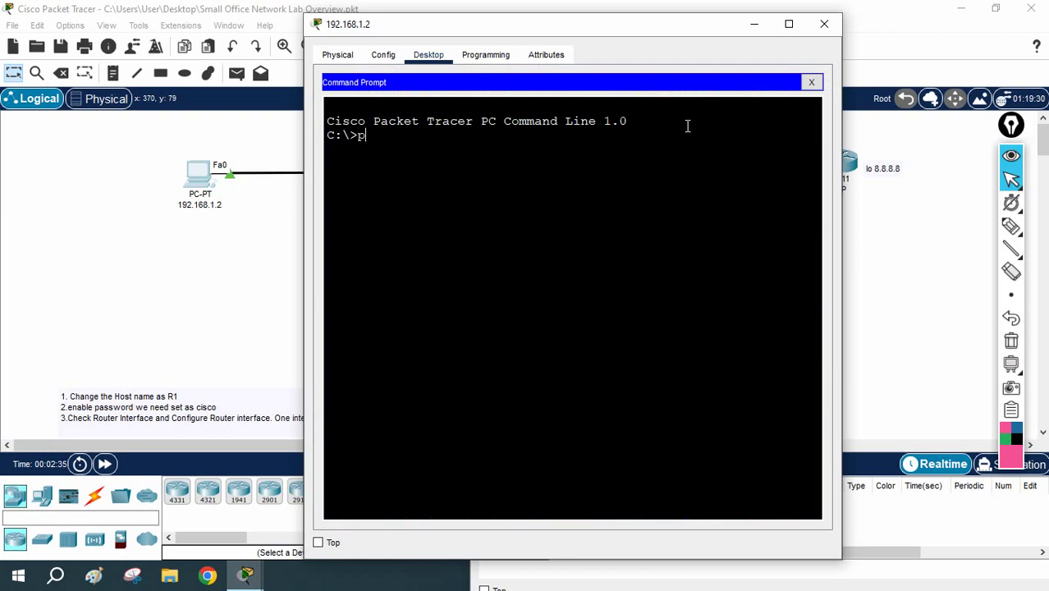
pyautogui.write('ping')
pyautogui.rightClick(688, 126)
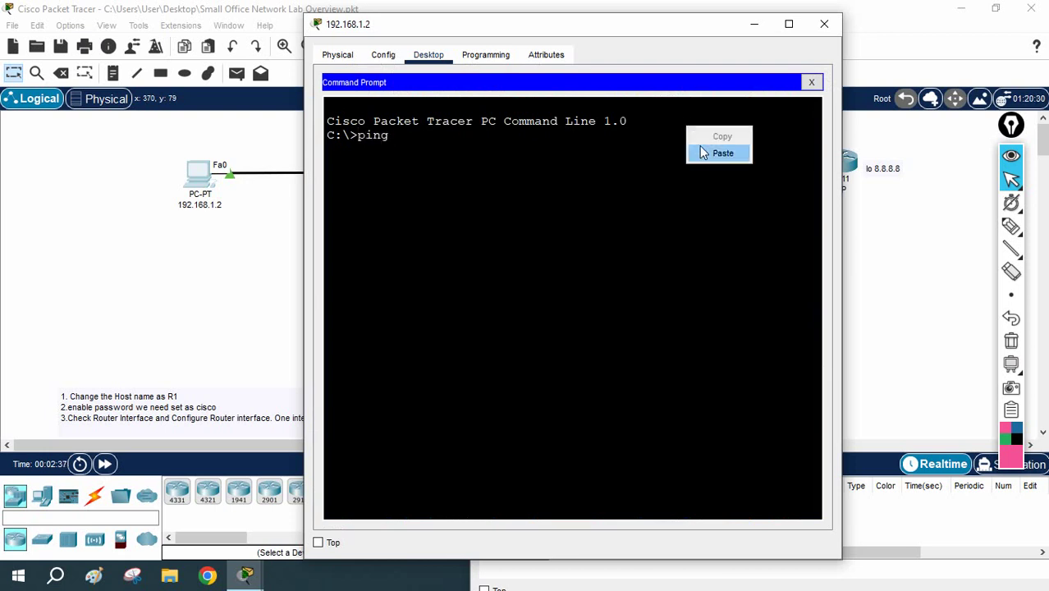
pyautogui.click(708, 153)
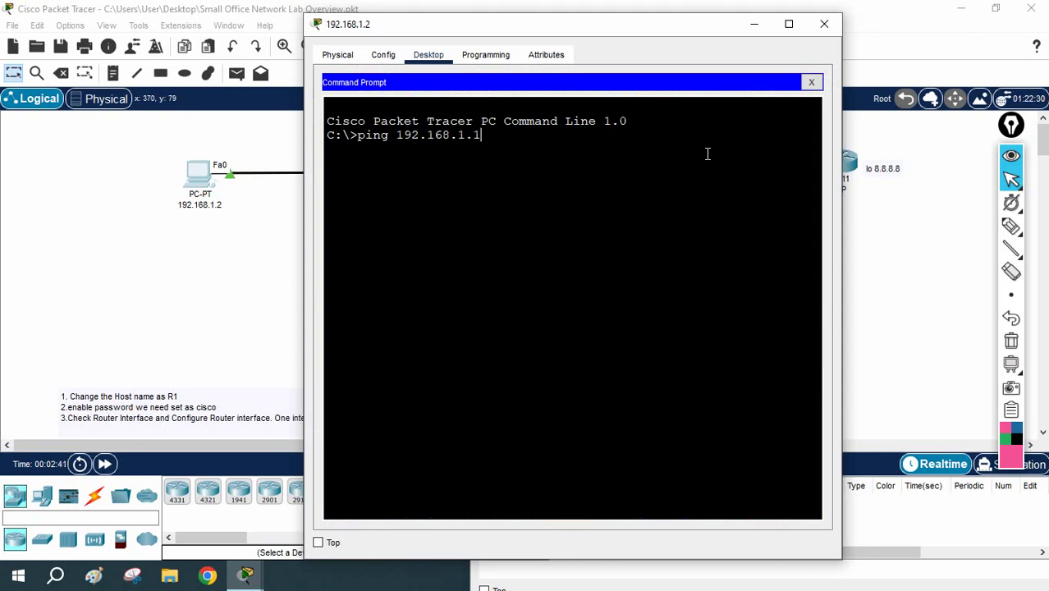
pyautogui.press('Return')
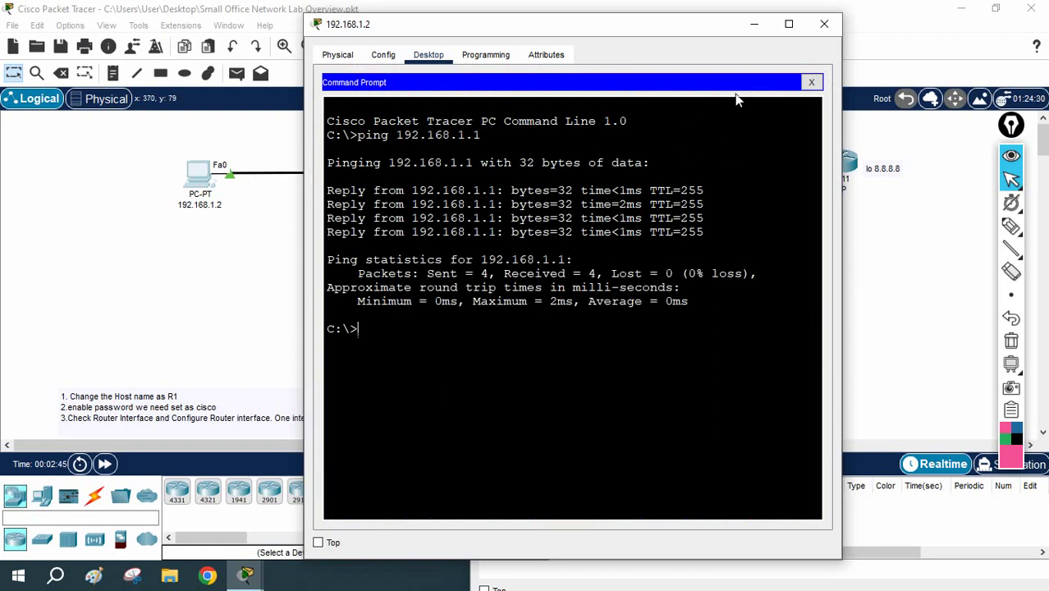
# Minimize the PC window and run sh mac address-table again in the Switch0 console.
pyautogui.click(754, 24)
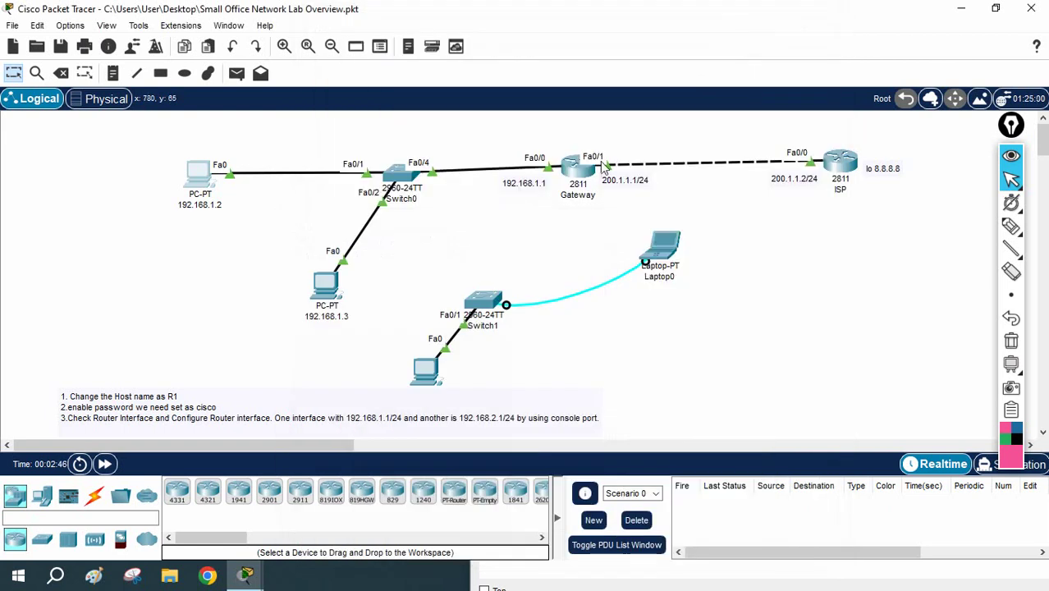
pyautogui.click(398, 179)
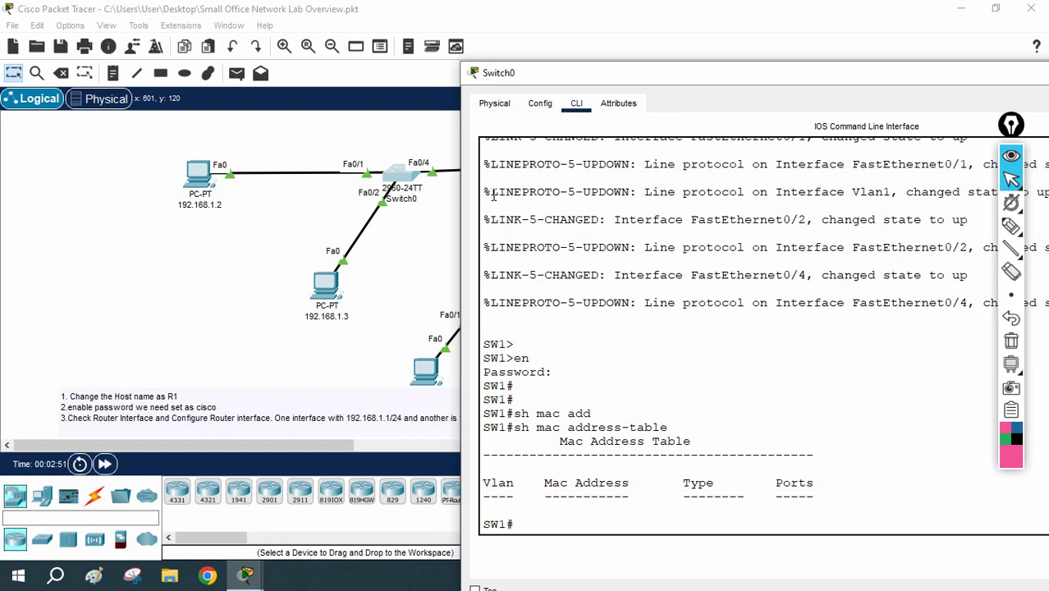
pyautogui.press('Up')
pyautogui.press('Return')
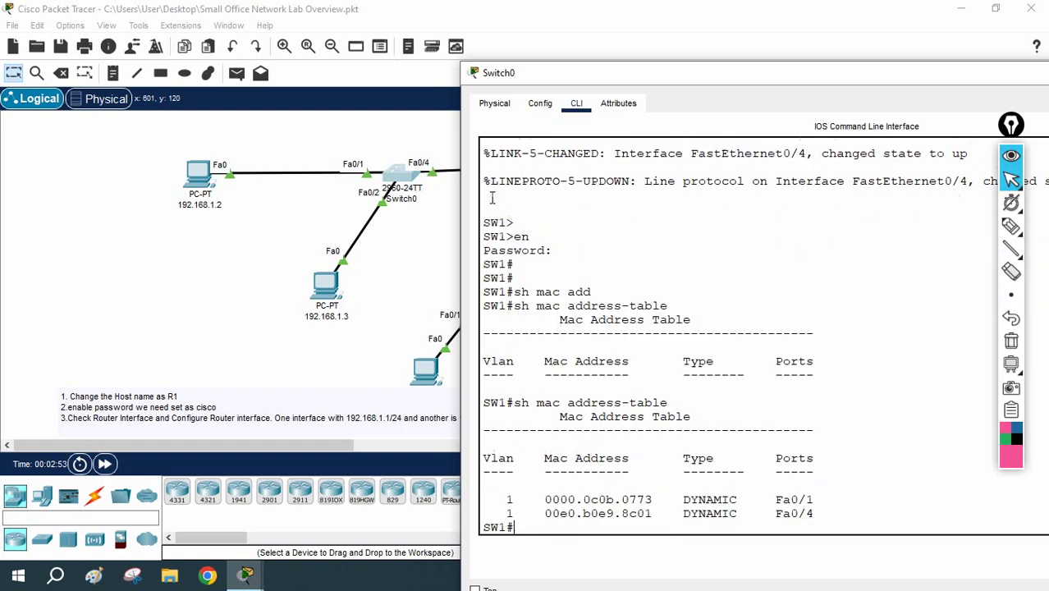
# Underline the SW1 prompt, tick both new MAC table entries, and underline the first entry's address and type with an arrow to DYNAMIC.
pyautogui.click(1011, 226)
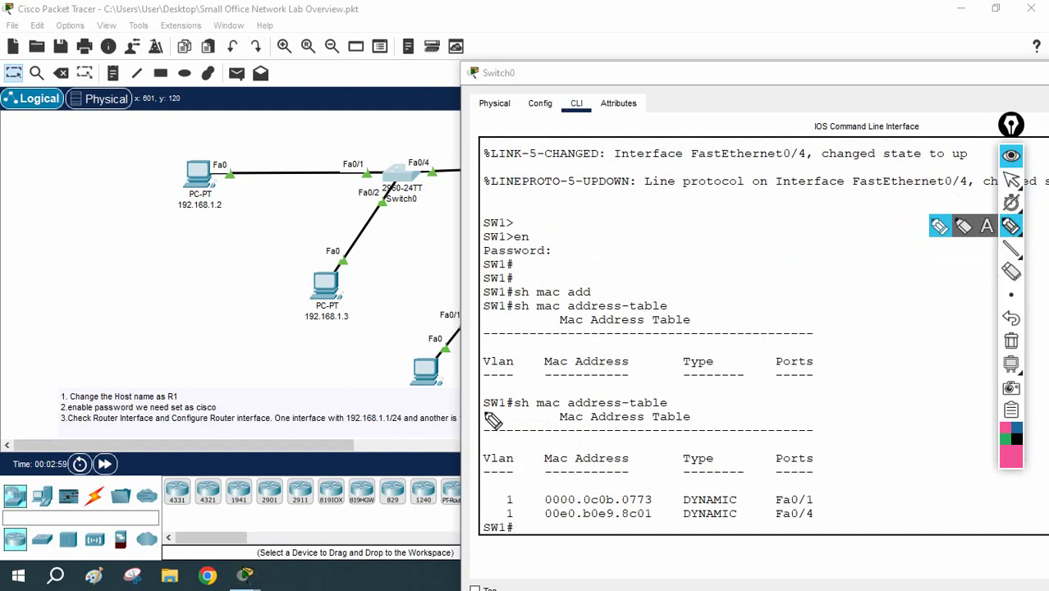
pyautogui.moveTo(484, 415); pyautogui.dragTo(504, 415)
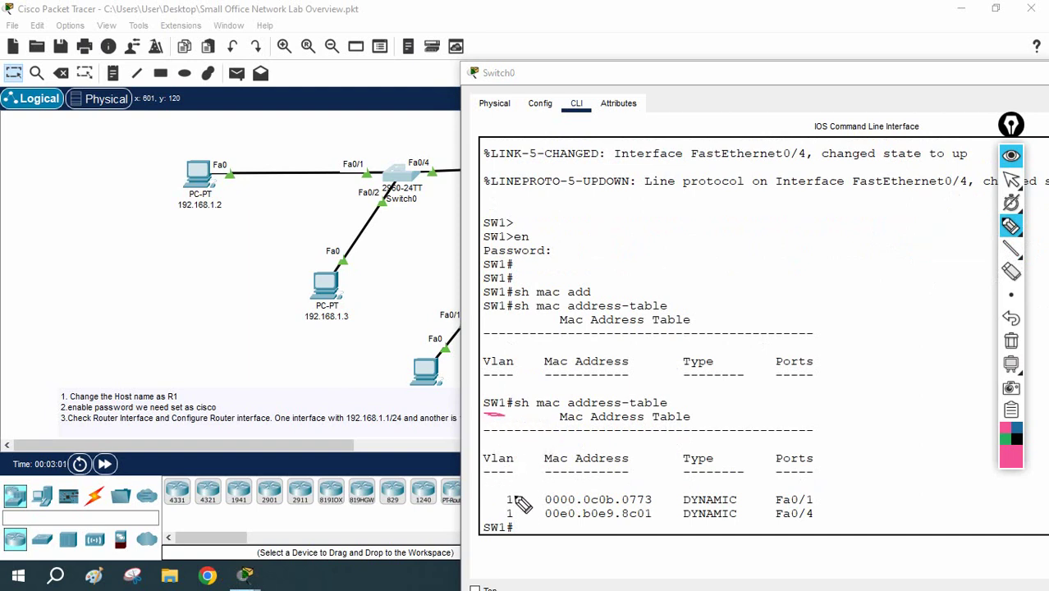
pyautogui.moveTo(516, 495)
pyautogui.mouseDown()
pyautogui.moveTo(531, 491)
pyautogui.moveTo(530, 503)
pyautogui.mouseUp()
pyautogui.click(545, 507)
pyautogui.moveTo(545, 508); pyautogui.dragTo(737, 507)
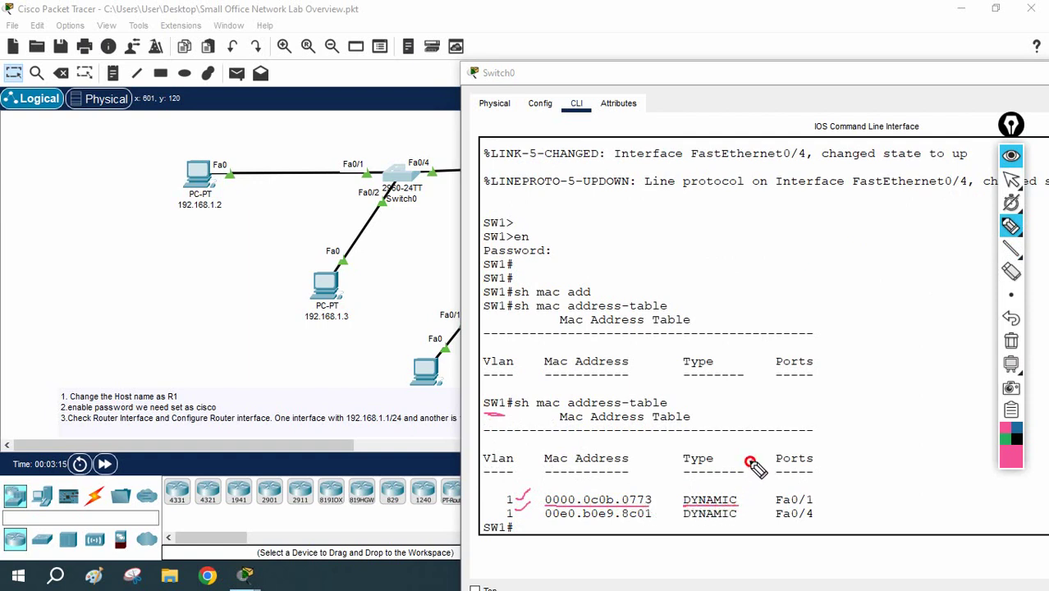
pyautogui.moveTo(755, 461)
pyautogui.mouseDown()
pyautogui.moveTo(715, 488)
pyautogui.moveTo(729, 482)
pyautogui.mouseUp()
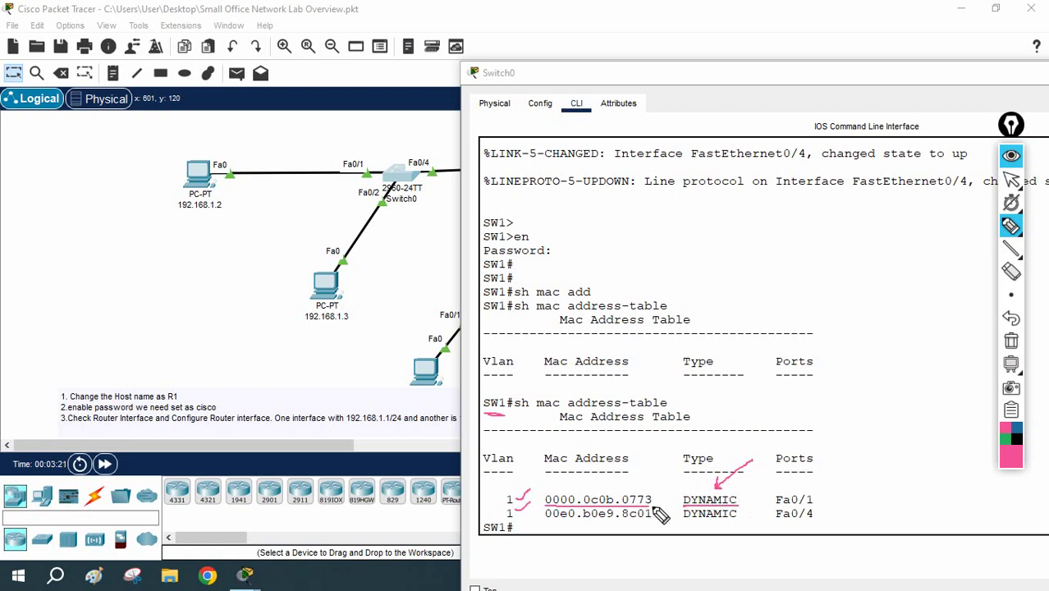
# Draw pen marks linking the first MAC address to port Fa0/1 in the table and topology, underline the second address, and clear all marks.
pyautogui.moveTo(649, 491)
pyautogui.mouseDown()
pyautogui.moveTo(647, 476)
pyautogui.moveTo(699, 443)
pyautogui.moveTo(795, 443)
pyautogui.moveTo(799, 498)
pyautogui.moveTo(789, 496)
pyautogui.mouseUp()
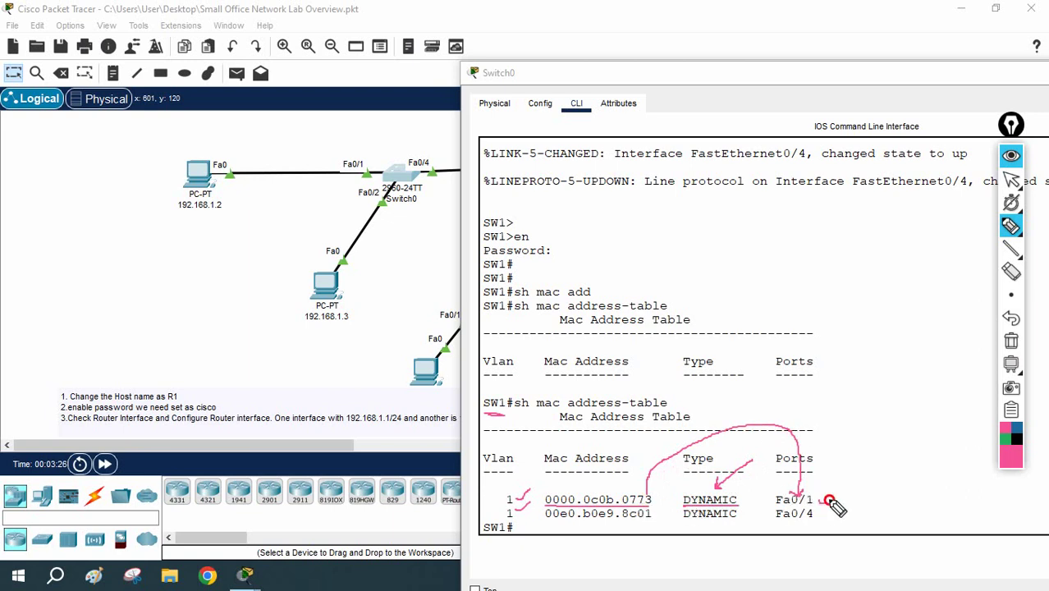
pyautogui.moveTo(820, 494); pyautogui.dragTo(845, 485)
pyautogui.moveTo(368, 151); pyautogui.dragTo(379, 173)
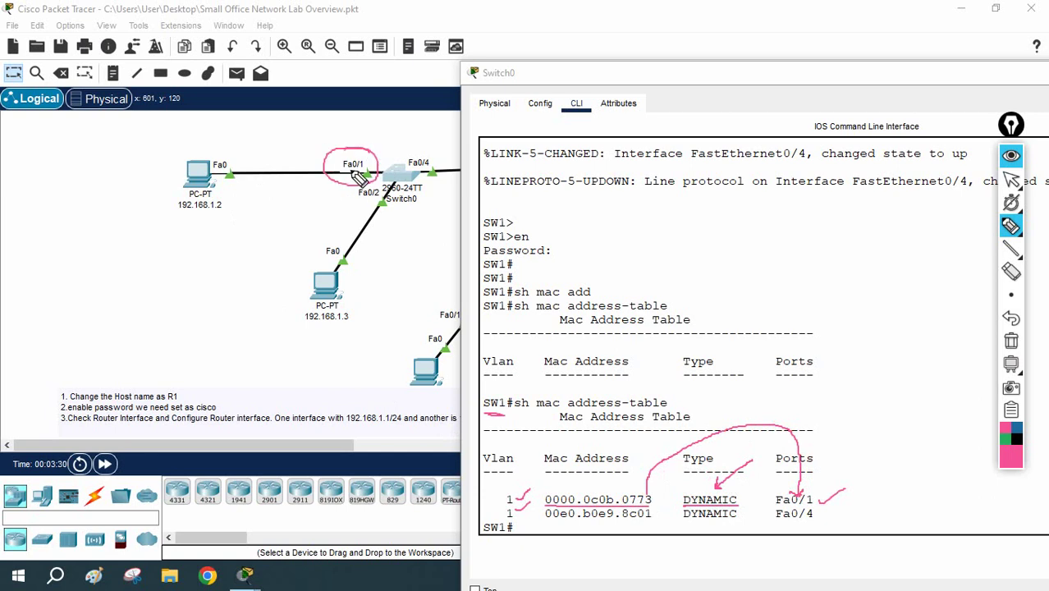
pyautogui.moveTo(206, 162)
pyautogui.mouseDown()
pyautogui.moveTo(327, 129)
pyautogui.moveTo(398, 167)
pyautogui.mouseUp()
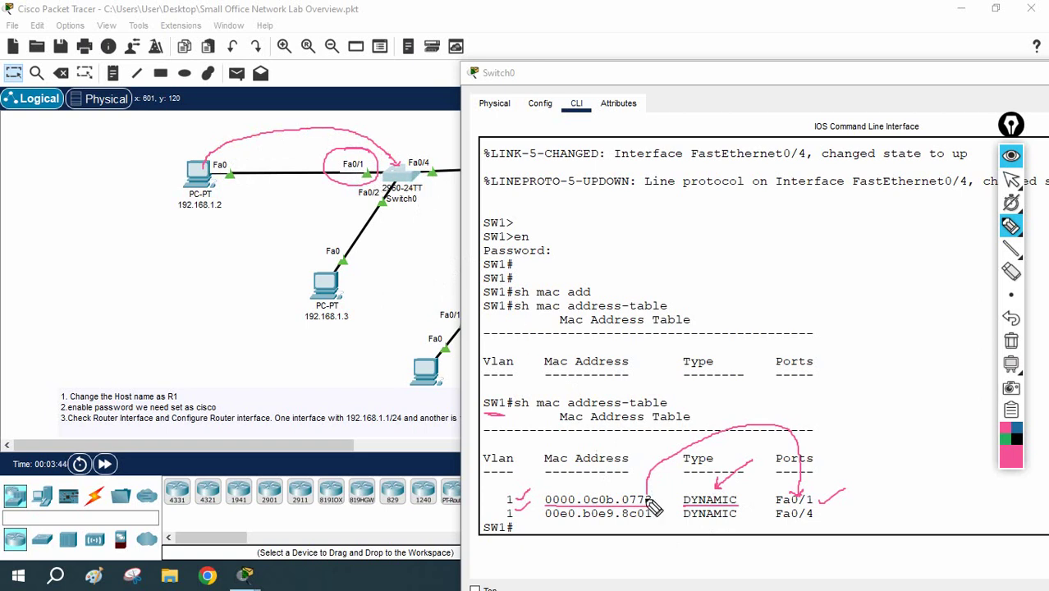
pyautogui.moveTo(543, 525); pyautogui.dragTo(632, 528)
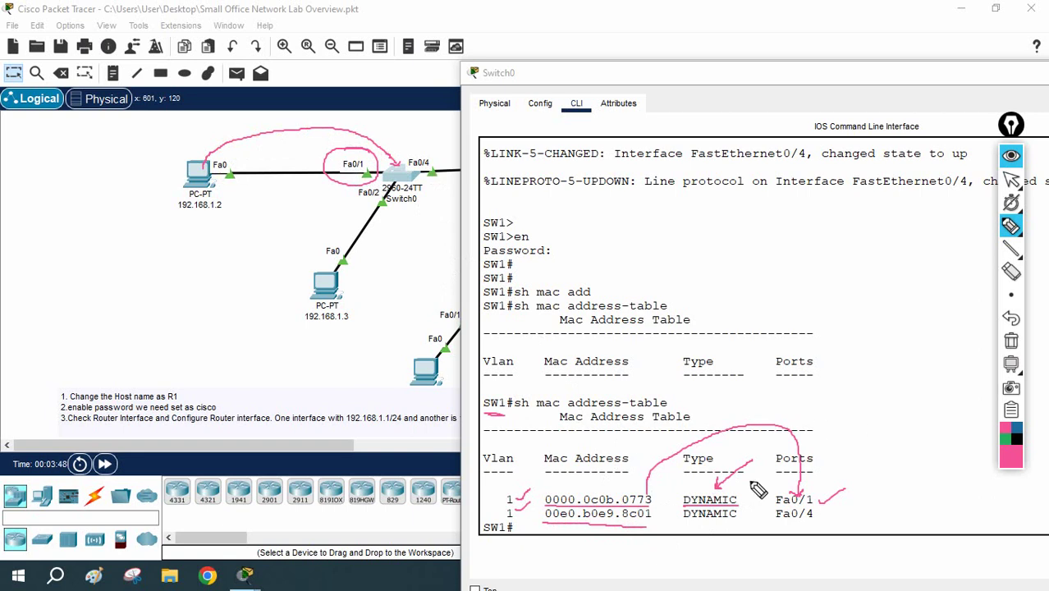
pyautogui.click(1011, 341)
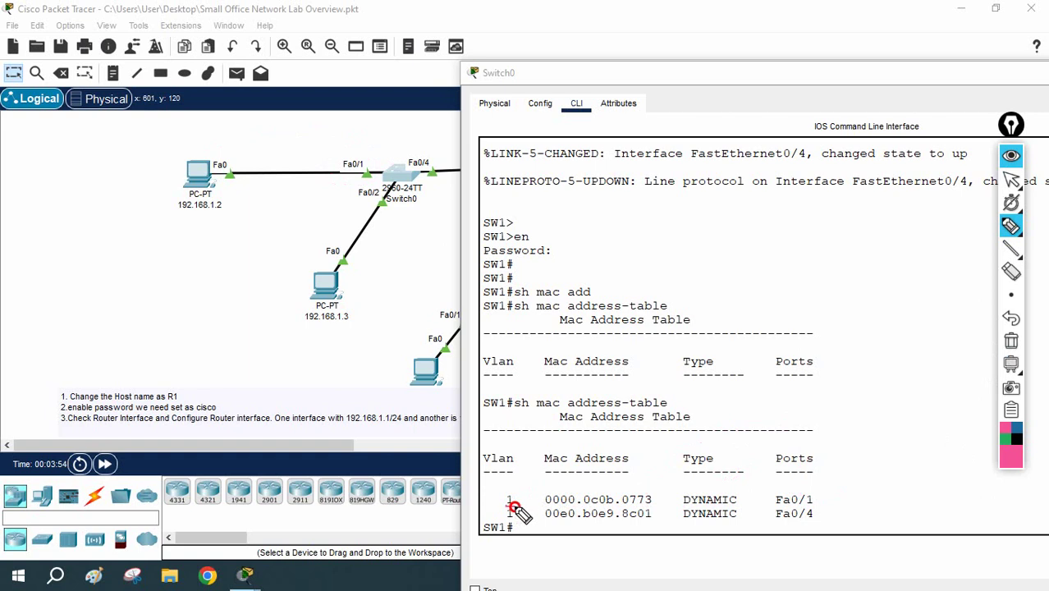
# Underline the first MAC table entry again, draw a curve from its address to its port, and erase the marks.
pyautogui.moveTo(514, 508)
pyautogui.mouseDown()
pyautogui.moveTo(504, 508)
pyautogui.moveTo(725, 507)
pyautogui.mouseUp()
pyautogui.moveTo(816, 501); pyautogui.dragTo(833, 490)
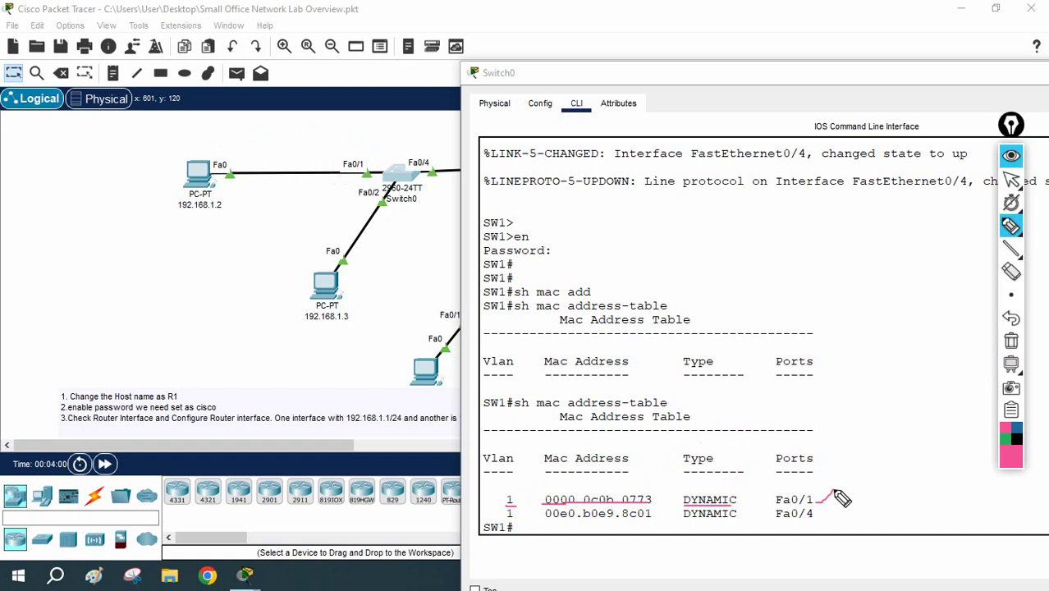
pyautogui.moveTo(626, 490)
pyautogui.mouseDown()
pyautogui.moveTo(693, 451)
pyautogui.moveTo(803, 468)
pyautogui.moveTo(813, 491)
pyautogui.mouseUp()
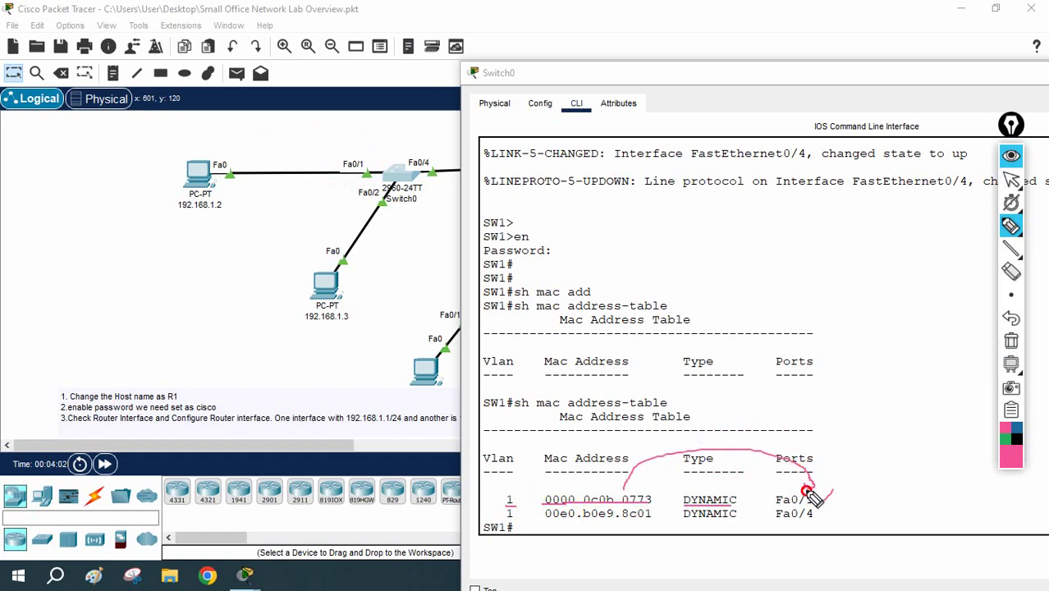
pyautogui.click(1010, 341)
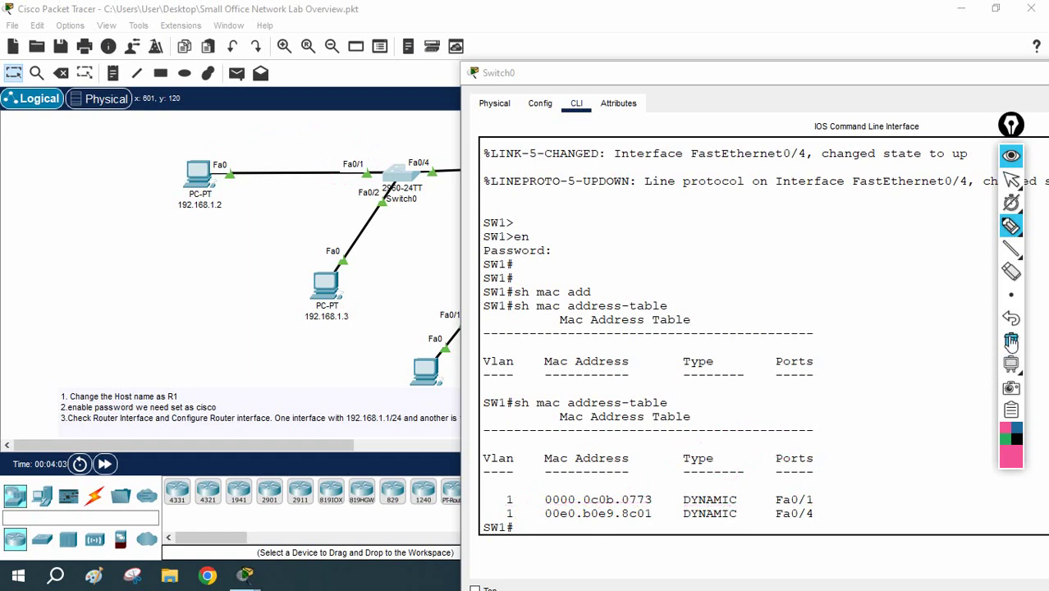
# Return to the normal pointer and highlight the Fa0/1 entry's row and its MAC address in the switch console.
pyautogui.click(1011, 179)
pyautogui.moveTo(812, 499); pyautogui.dragTo(772, 491)
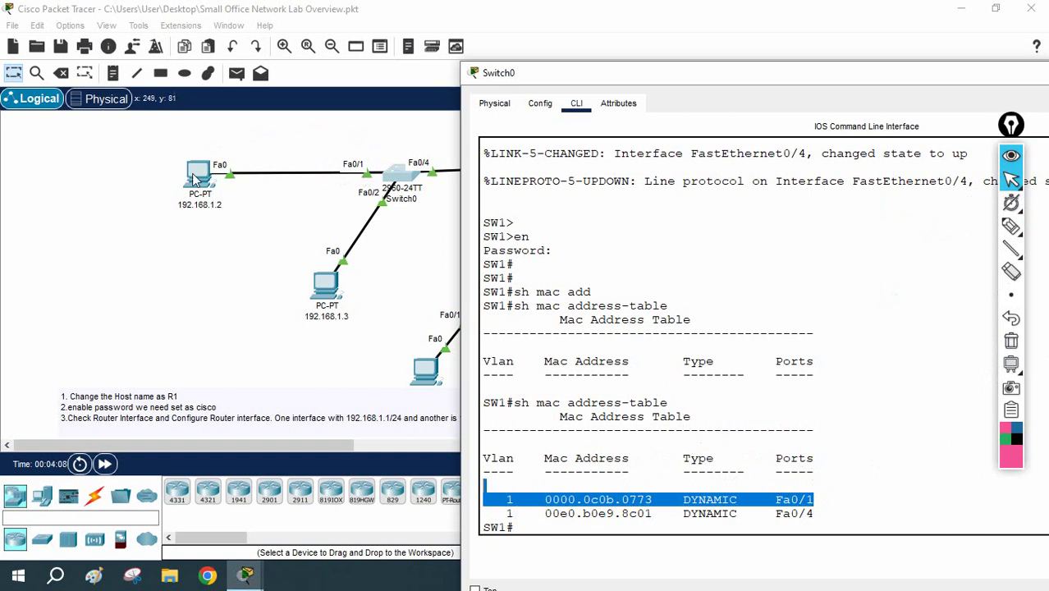
pyautogui.moveTo(659, 499); pyautogui.dragTo(547, 498)
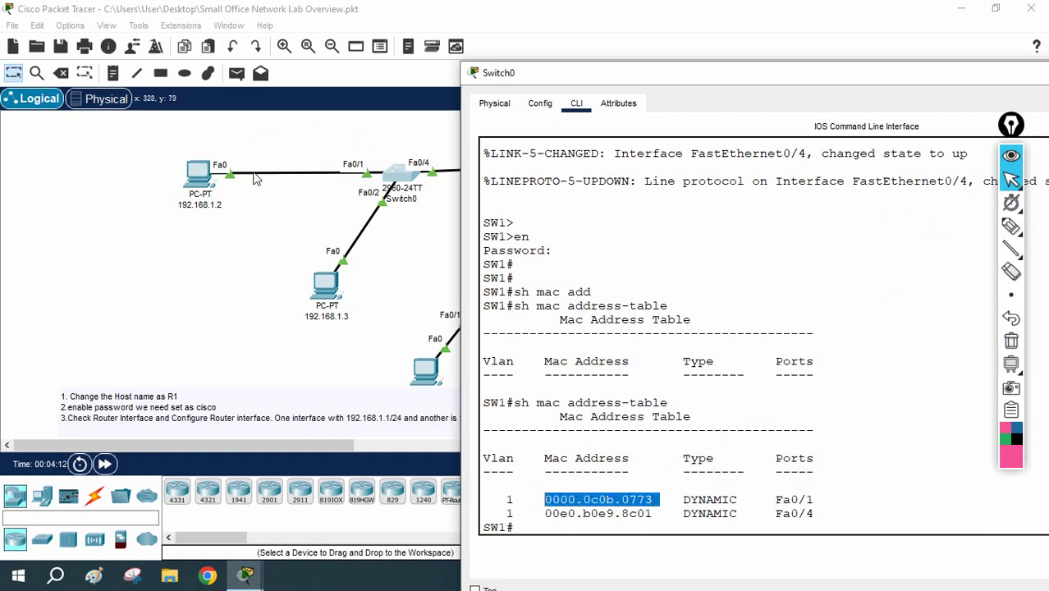
# Look up the MAC address in the FastEthernet0 settings of the 192.168.1.2 PC and select it.
pyautogui.click(201, 174)
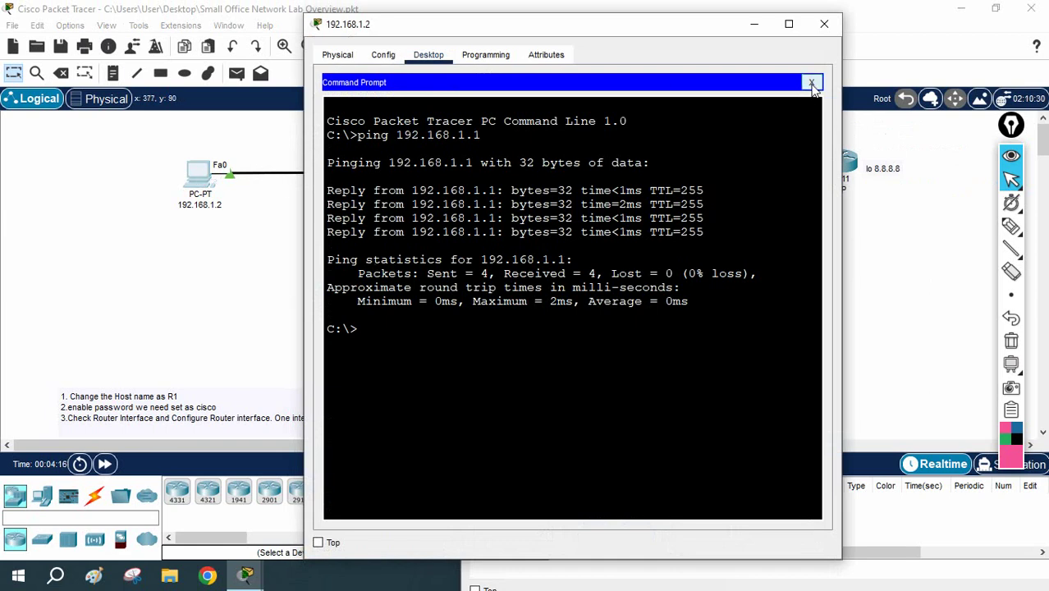
pyautogui.click(812, 83)
pyautogui.click(383, 54)
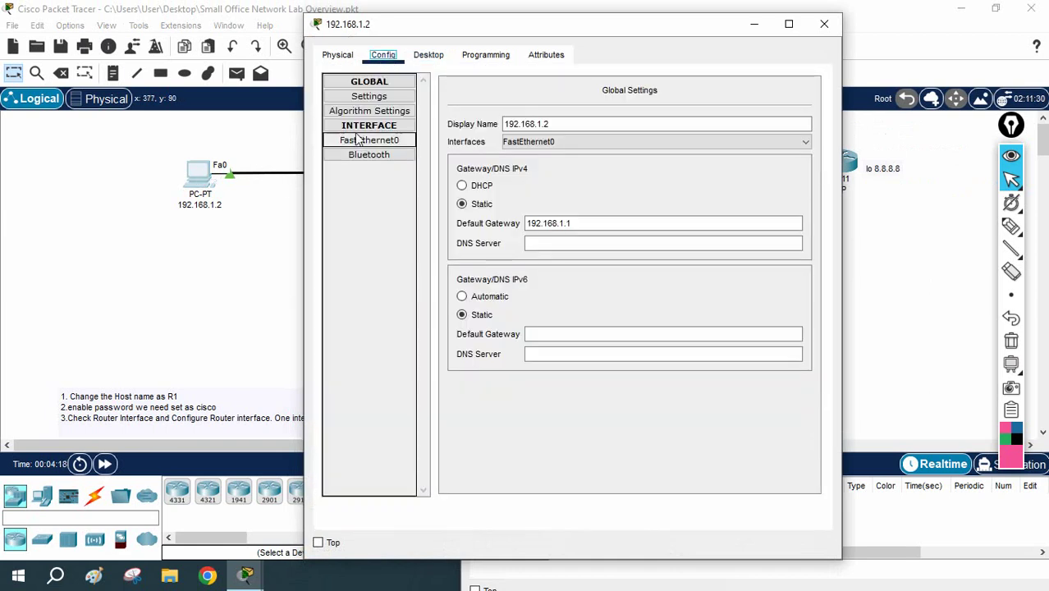
pyautogui.click(361, 141)
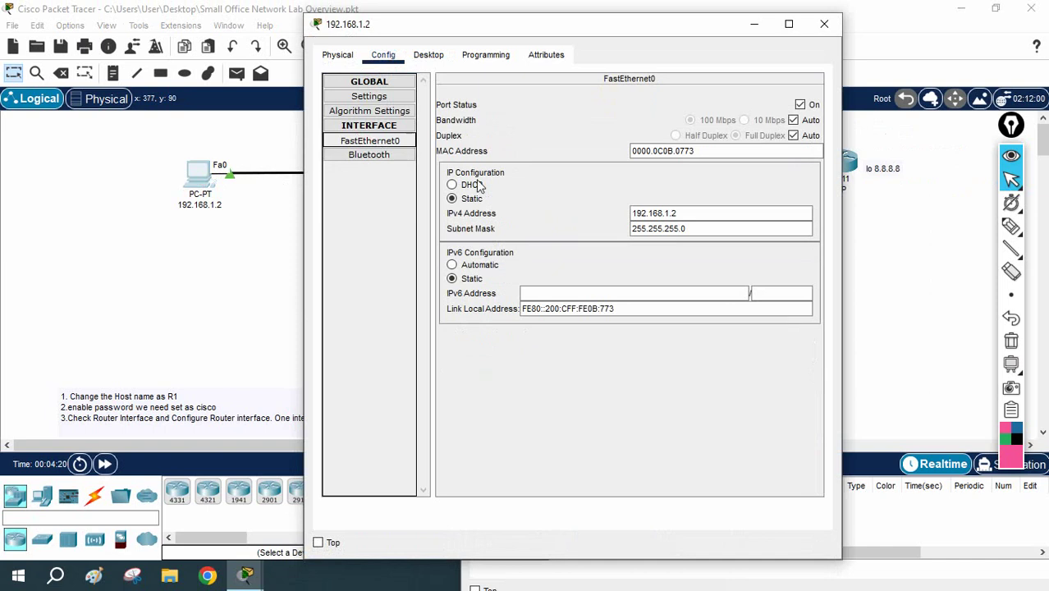
pyautogui.doubleClick(703, 151)
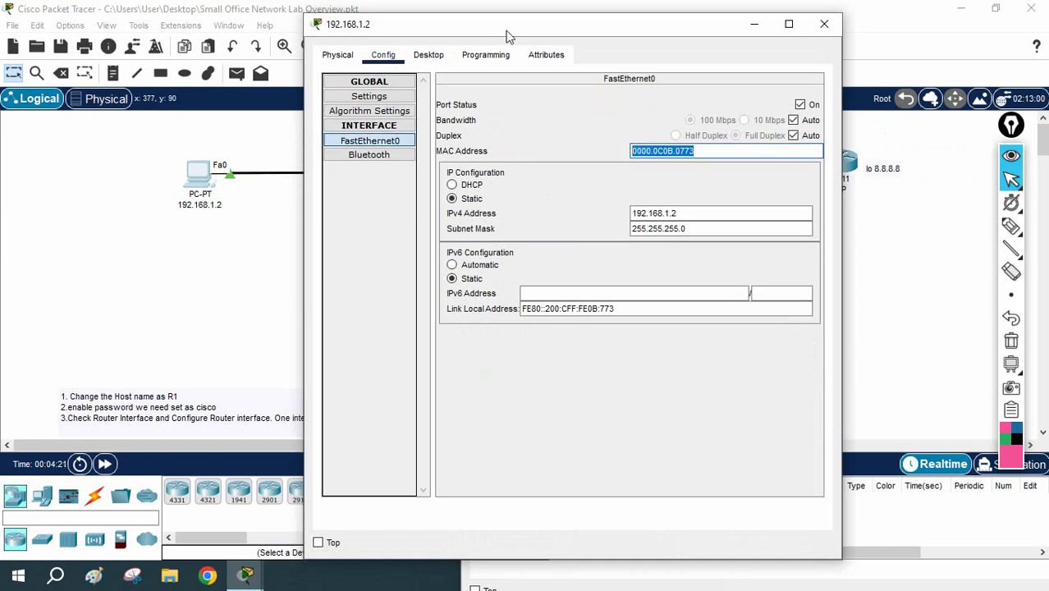
# Keep the PC's window on top, move it clear of Switch0, and reopen the switch console beside it.
pyautogui.moveTo(513, 25); pyautogui.dragTo(182, 103)
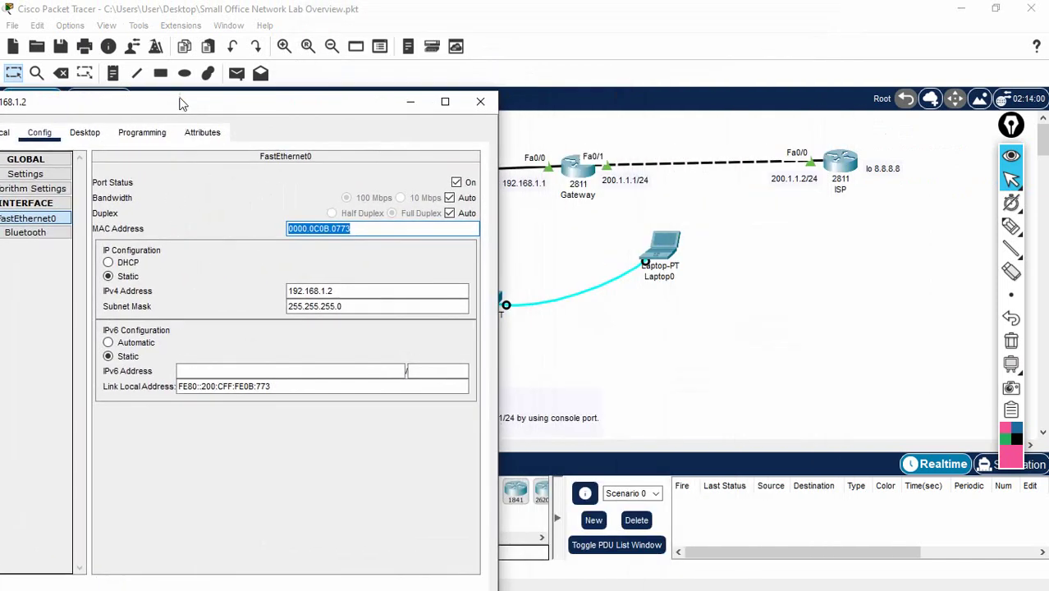
pyautogui.moveTo(327, 111); pyautogui.dragTo(175, 76)
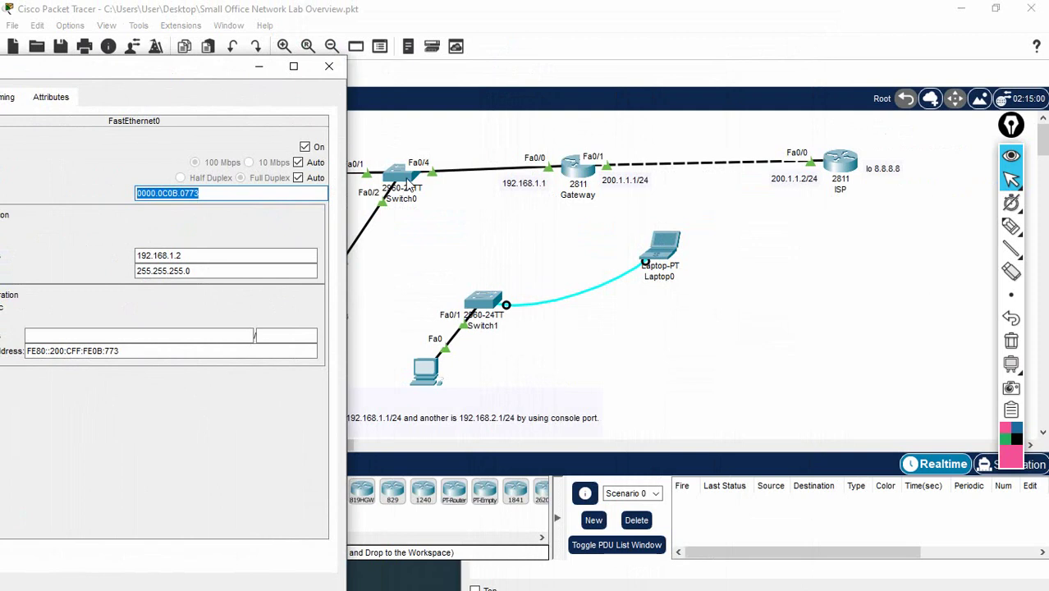
pyautogui.moveTo(110, 78); pyautogui.dragTo(302, 62)
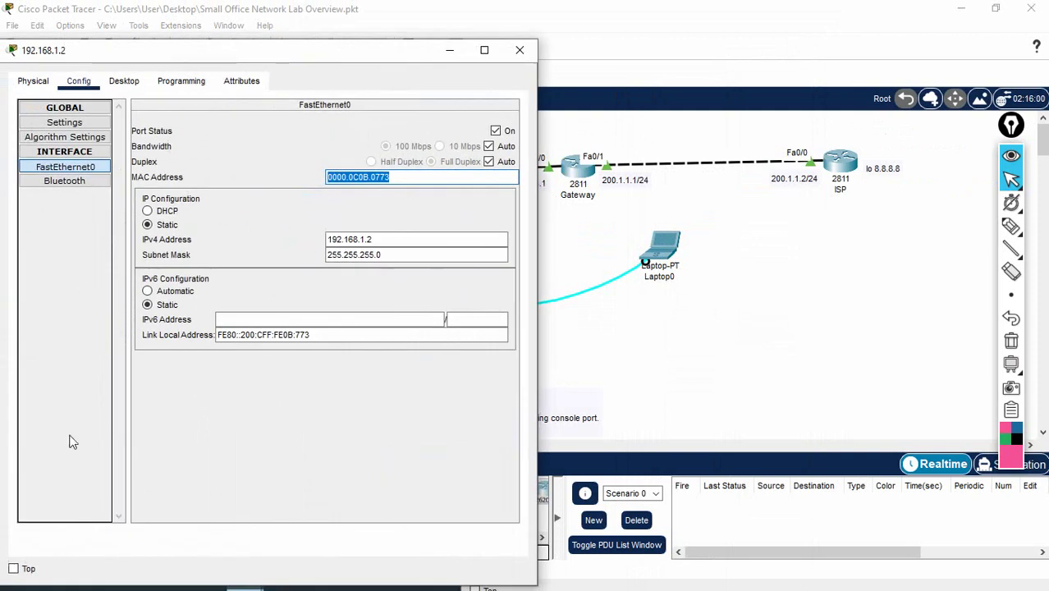
pyautogui.click(14, 569)
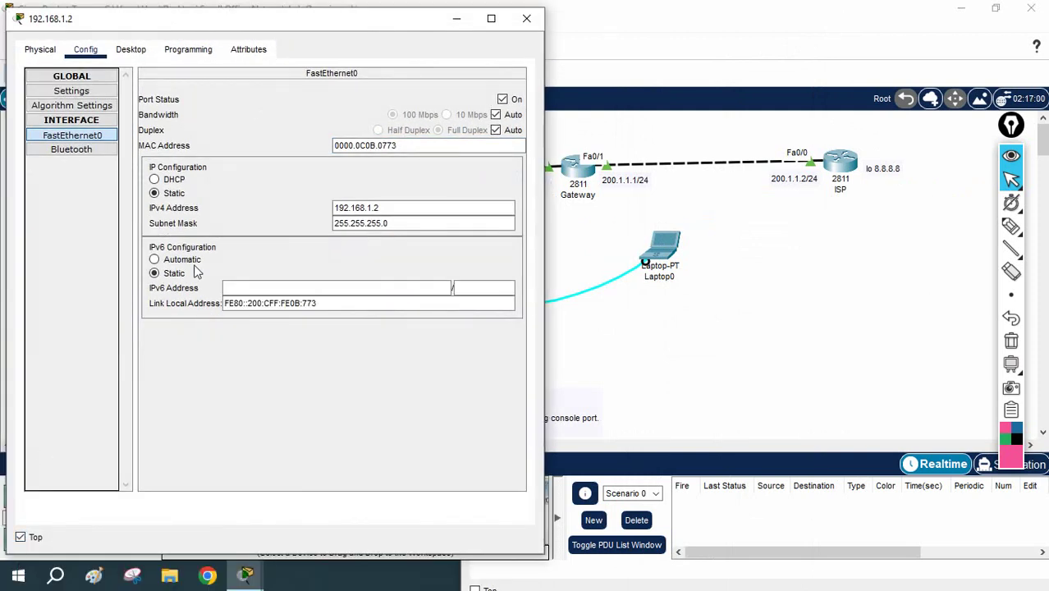
pyautogui.moveTo(331, 25); pyautogui.dragTo(150, 33)
pyautogui.click(402, 176)
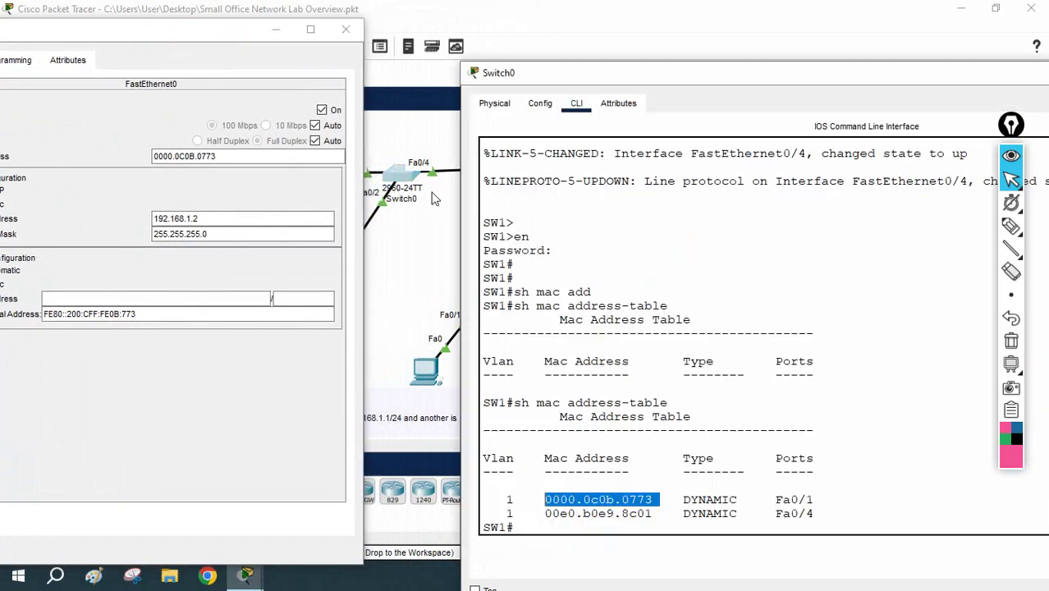
# Compare the Fa0/1 entry's MAC address with the PC's FastEthernet0 MAC address, and close the PC window.
pyautogui.click(197, 185)
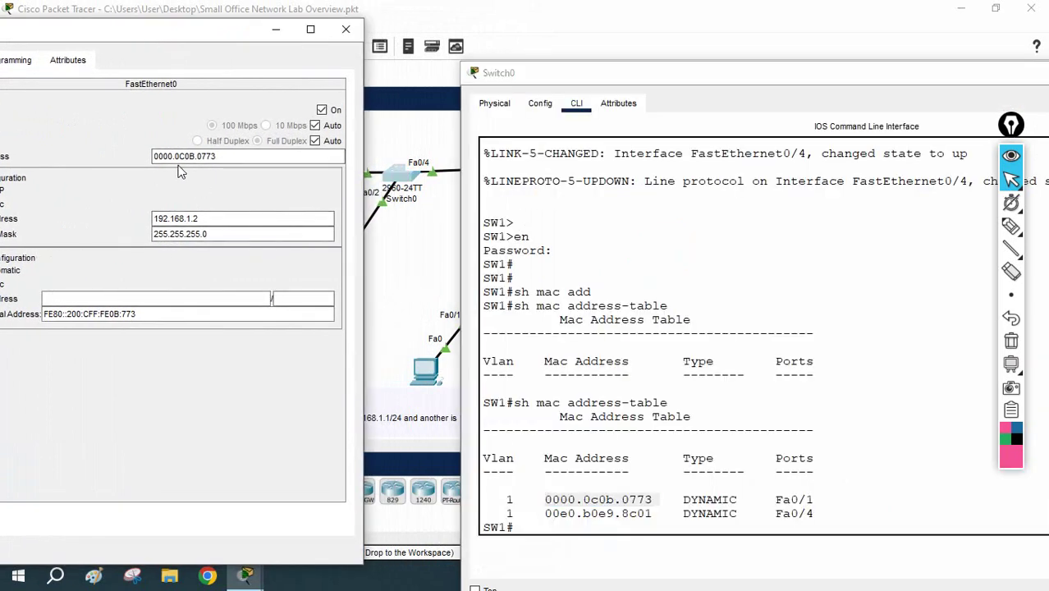
pyautogui.doubleClick(617, 501)
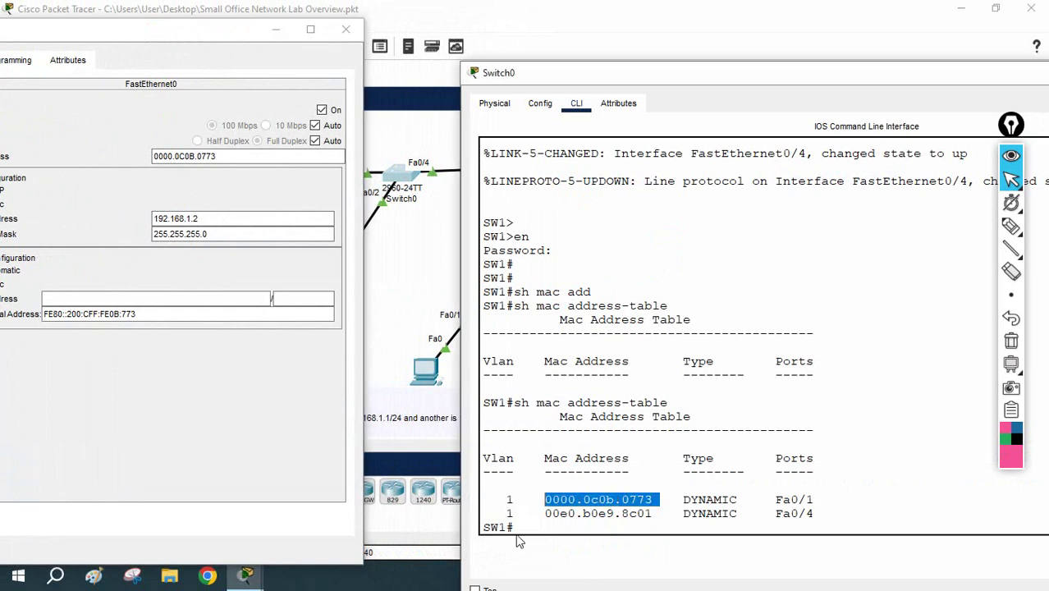
pyautogui.moveTo(222, 158); pyautogui.dragTo(153, 159)
pyautogui.click(346, 29)
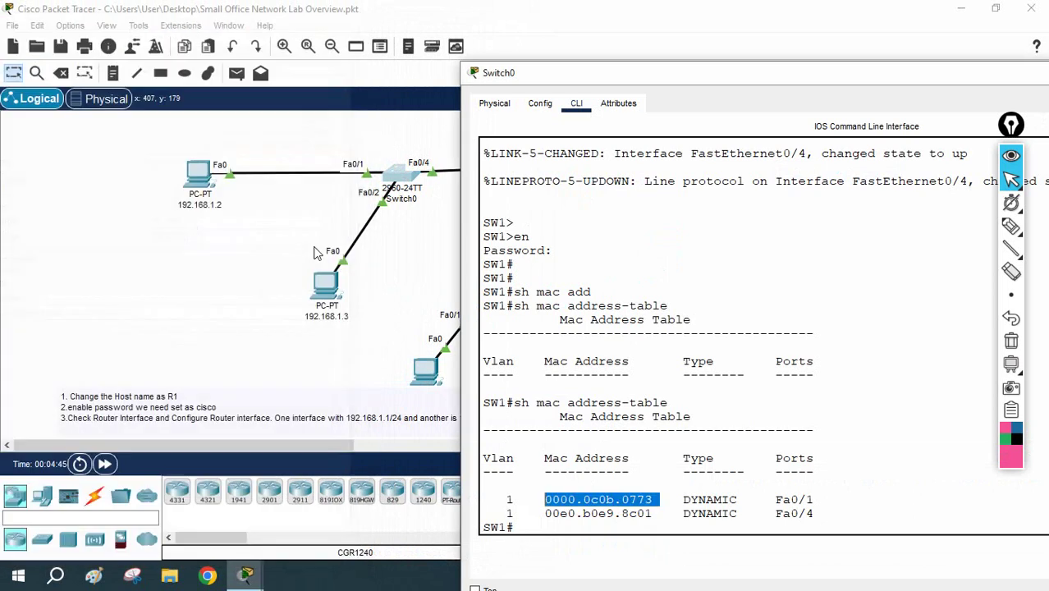
# Circle the 192.168.1.2 PC and its Fa0/1 switch port, draw an arrow between them, and circle Fa0/1 in the MAC address table.
pyautogui.click(1011, 226)
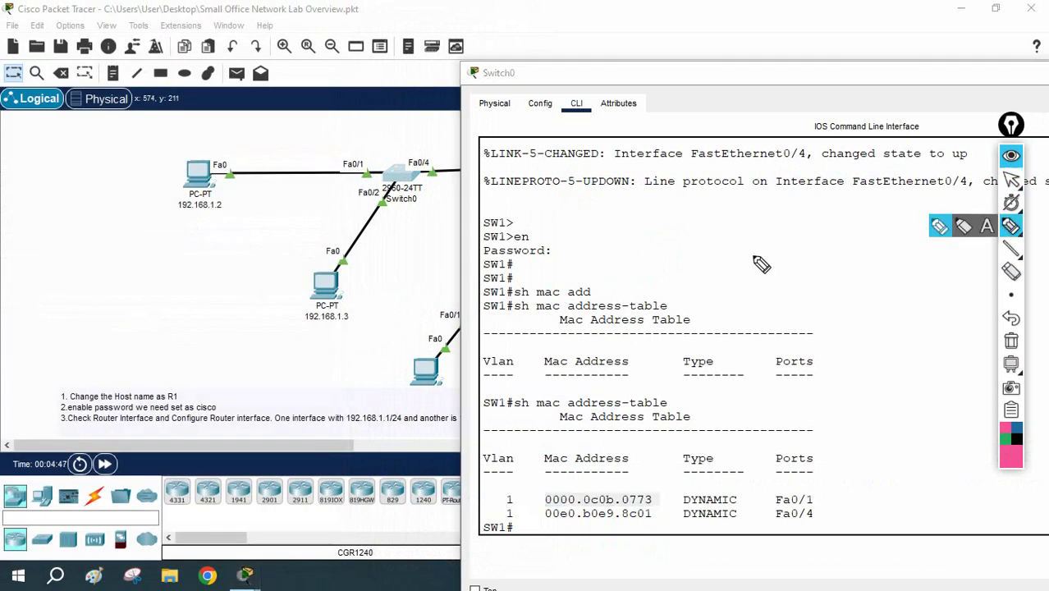
pyautogui.moveTo(176, 140)
pyautogui.mouseDown()
pyautogui.moveTo(197, 242)
pyautogui.moveTo(238, 144)
pyautogui.moveTo(305, 129)
pyautogui.moveTo(343, 132)
pyautogui.moveTo(341, 163)
pyautogui.mouseUp()
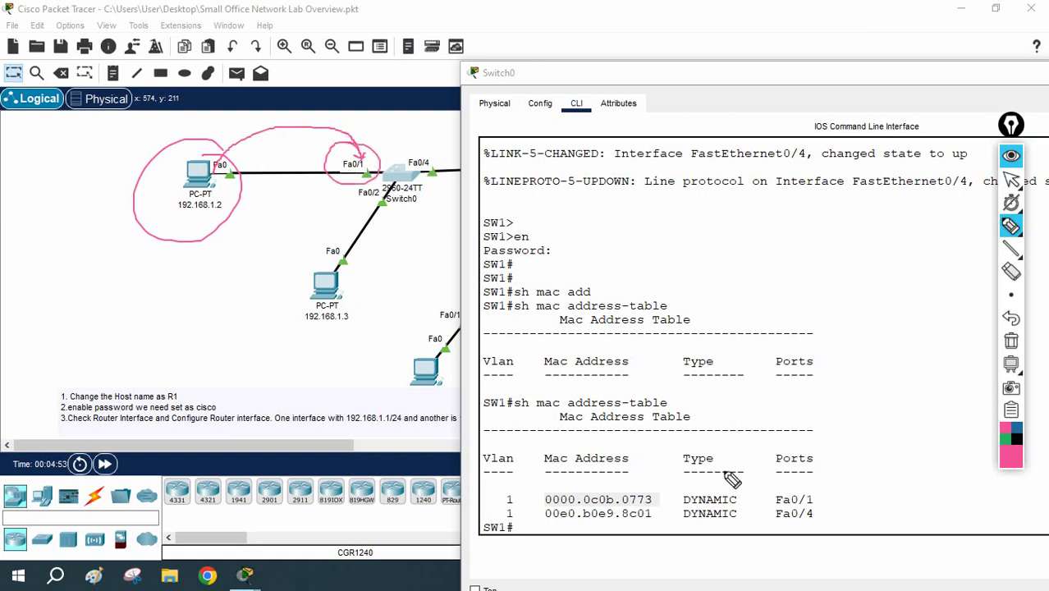
pyautogui.moveTo(813, 494)
pyautogui.mouseDown()
pyautogui.moveTo(775, 490)
pyautogui.moveTo(781, 498)
pyautogui.mouseUp()
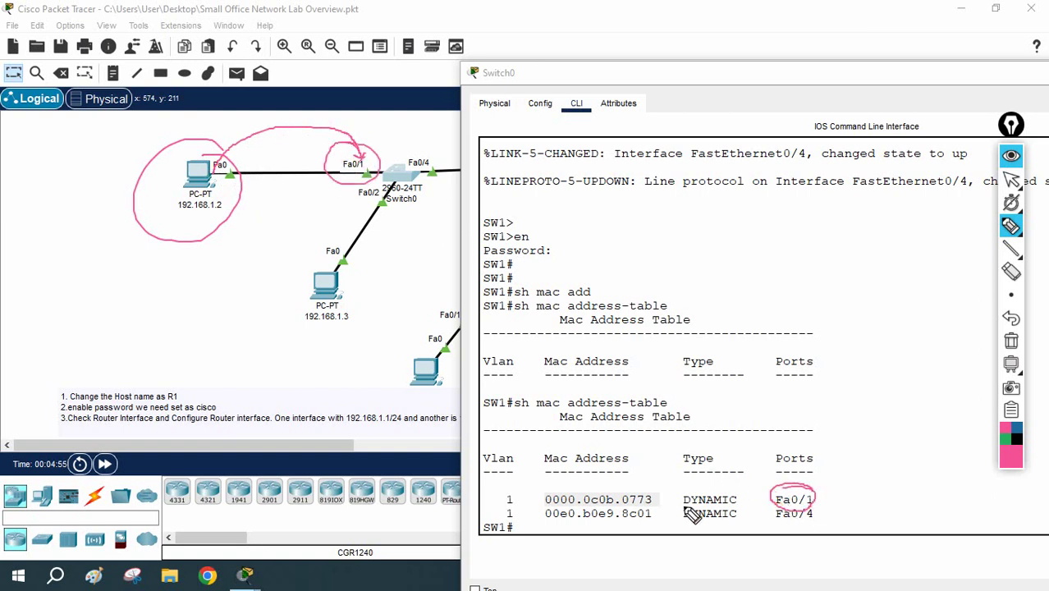
# Underline DYNAMIC for the Fa0/1 entry, underline and tick the Fa0/4 port, and clear all the pen annotations.
pyautogui.moveTo(683, 508); pyautogui.dragTo(742, 510)
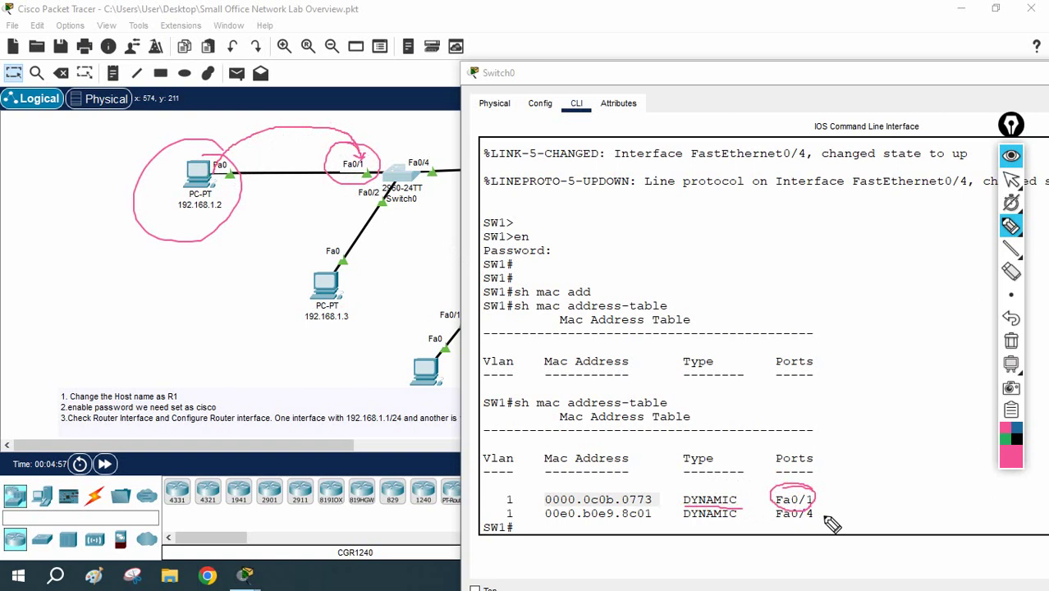
pyautogui.moveTo(818, 515); pyautogui.dragTo(838, 507)
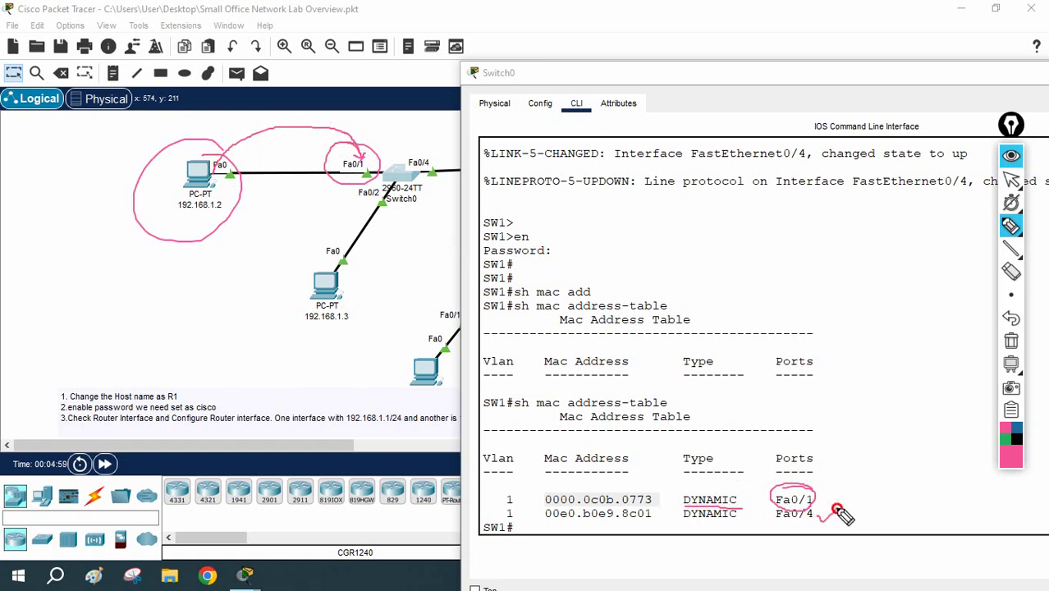
pyautogui.moveTo(777, 519); pyautogui.dragTo(808, 519)
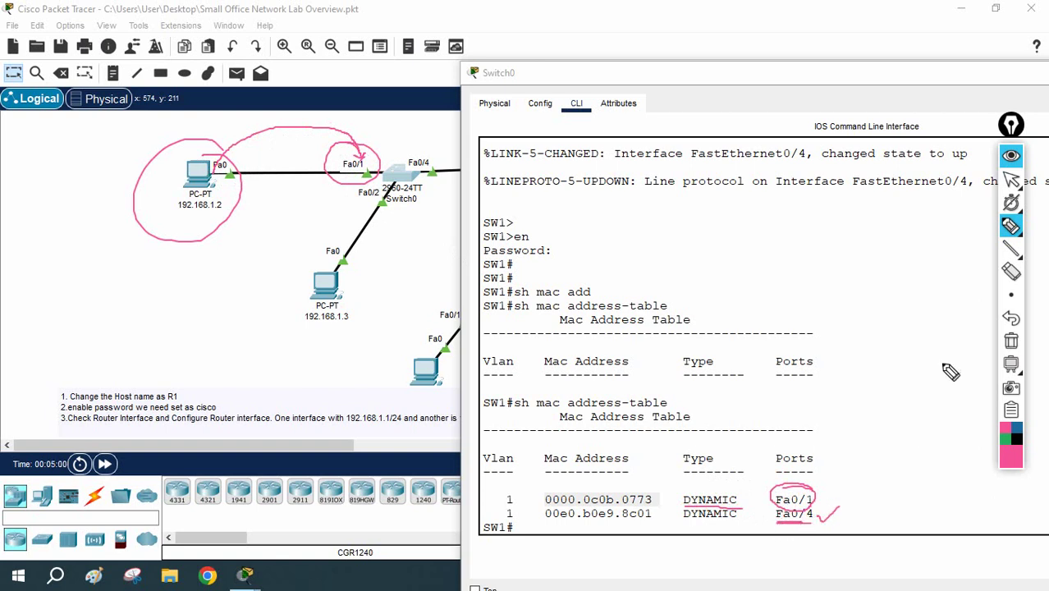
pyautogui.click(1010, 341)
pyautogui.click(1012, 179)
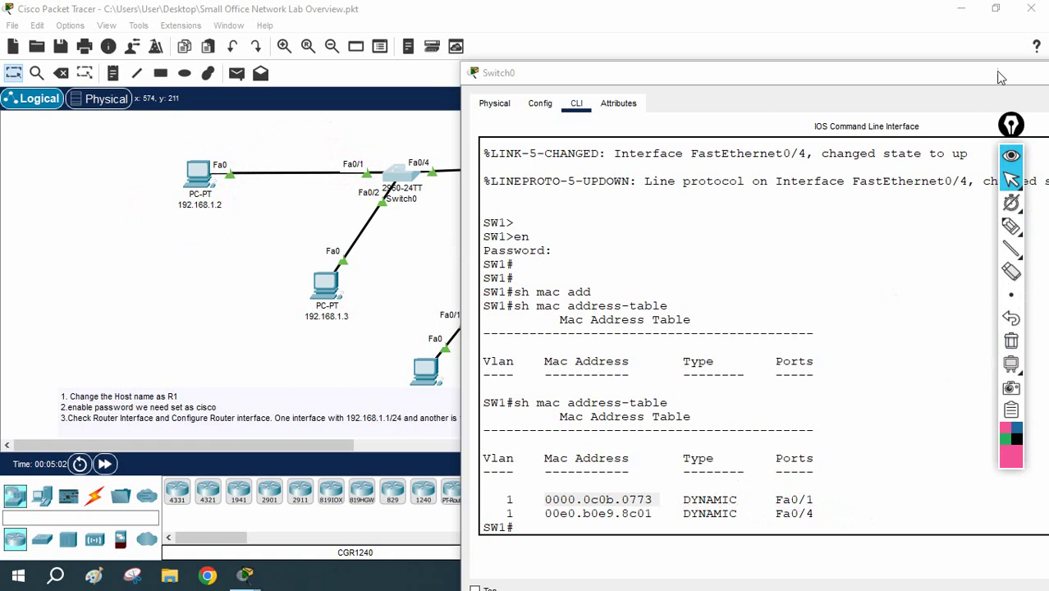
# Dismiss the Switch0 window, open the Gateway router's command line interface, and move its window clear of the topology.
pyautogui.moveTo(1001, 73); pyautogui.dragTo(988, 146)
pyautogui.click(986, 143)
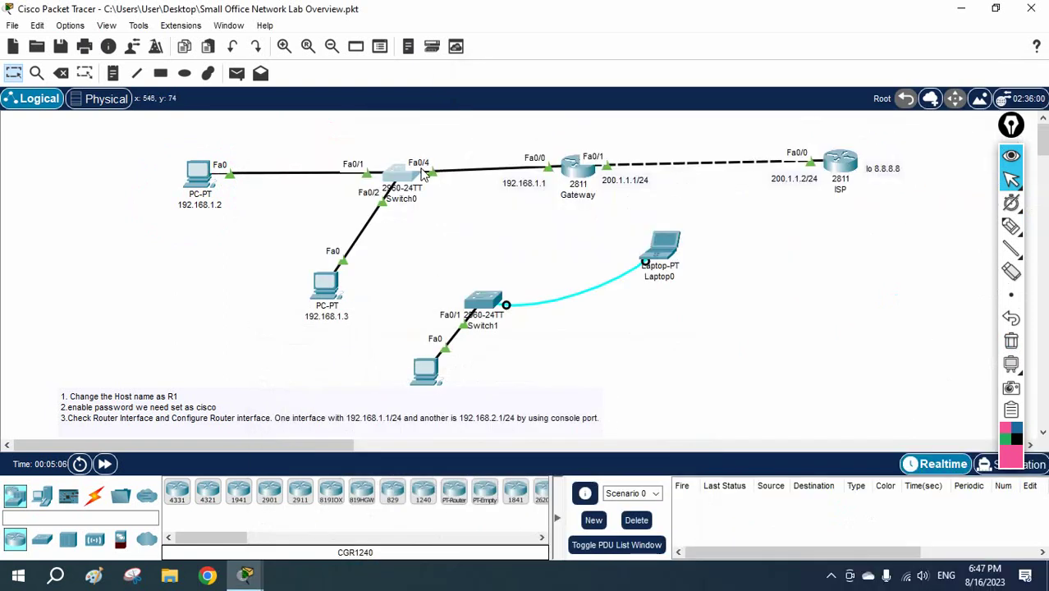
pyautogui.click(576, 170)
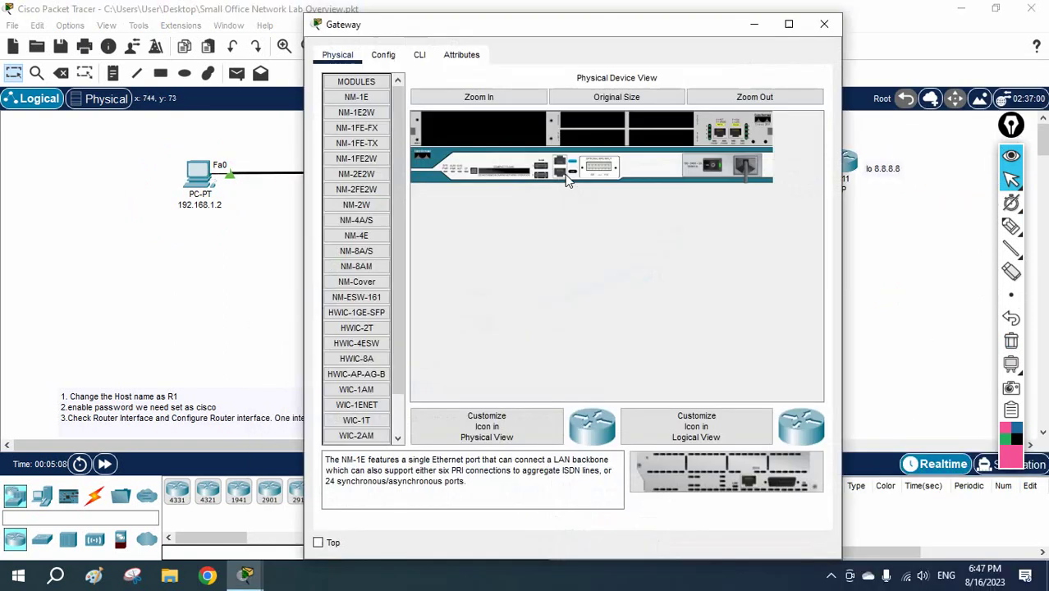
pyautogui.click(420, 56)
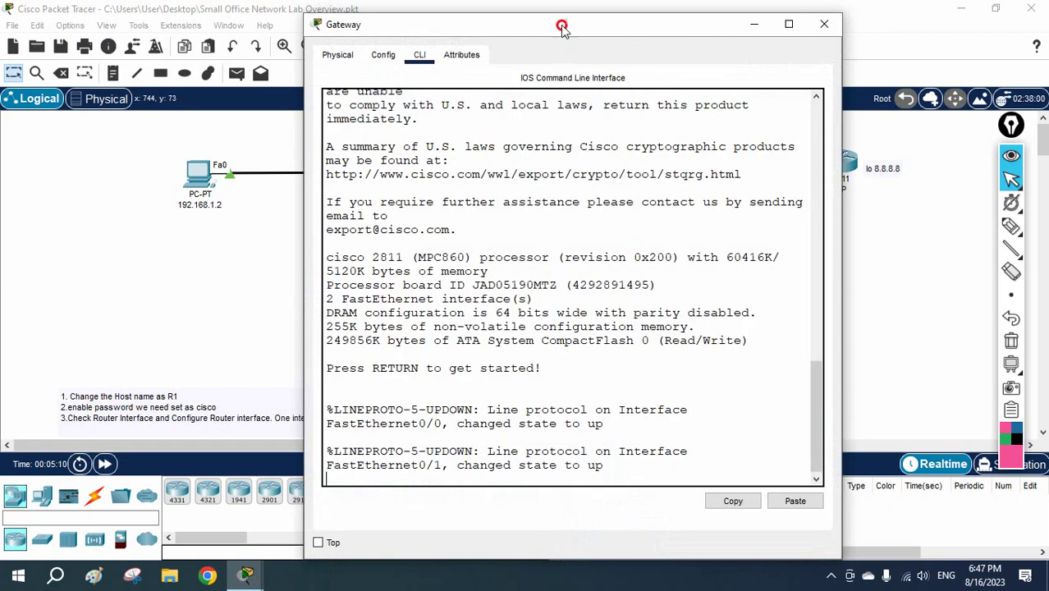
pyautogui.moveTo(556, 23); pyautogui.dragTo(694, 99)
pyautogui.moveTo(591, 97); pyautogui.dragTo(738, 85)
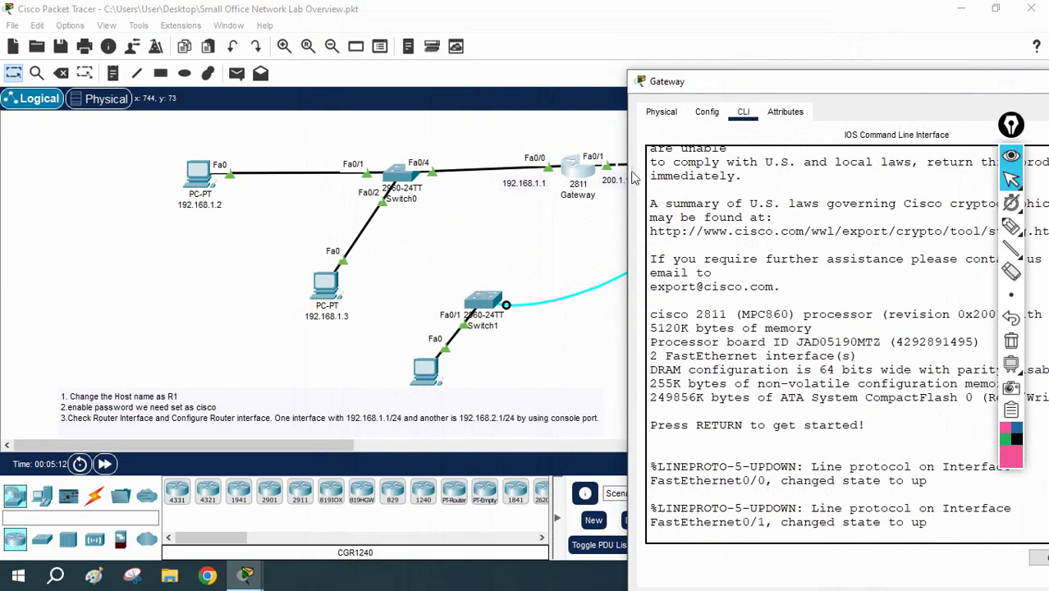
pyautogui.moveTo(626, 175); pyautogui.dragTo(601, 173)
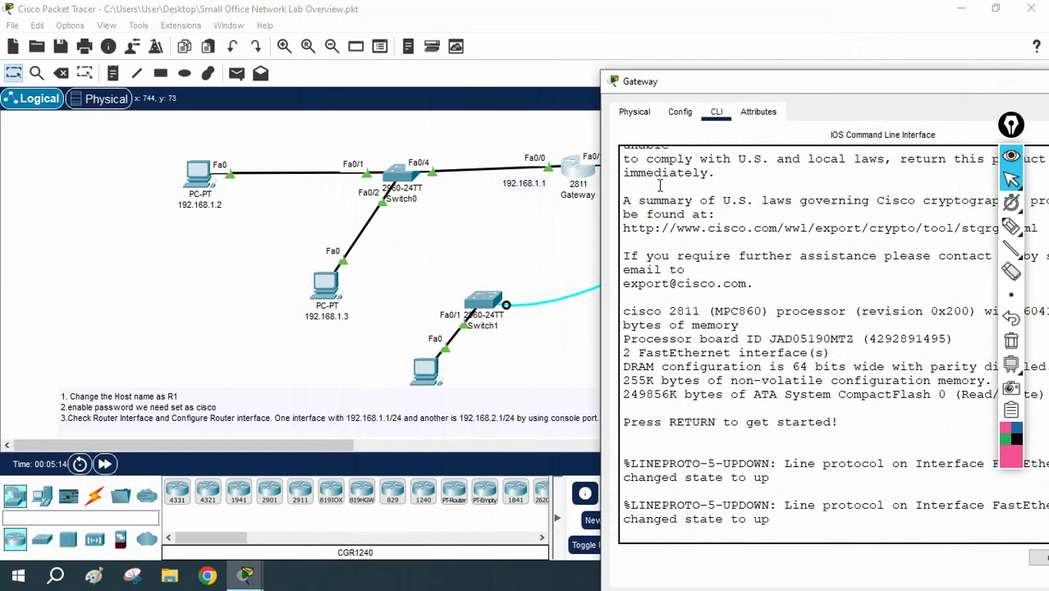
# Enter privileged mode on the Gateway router with en and the enable password.
pyautogui.press('Return')
pyautogui.press('Return')
pyautogui.press('Return')
pyautogui.write('e')
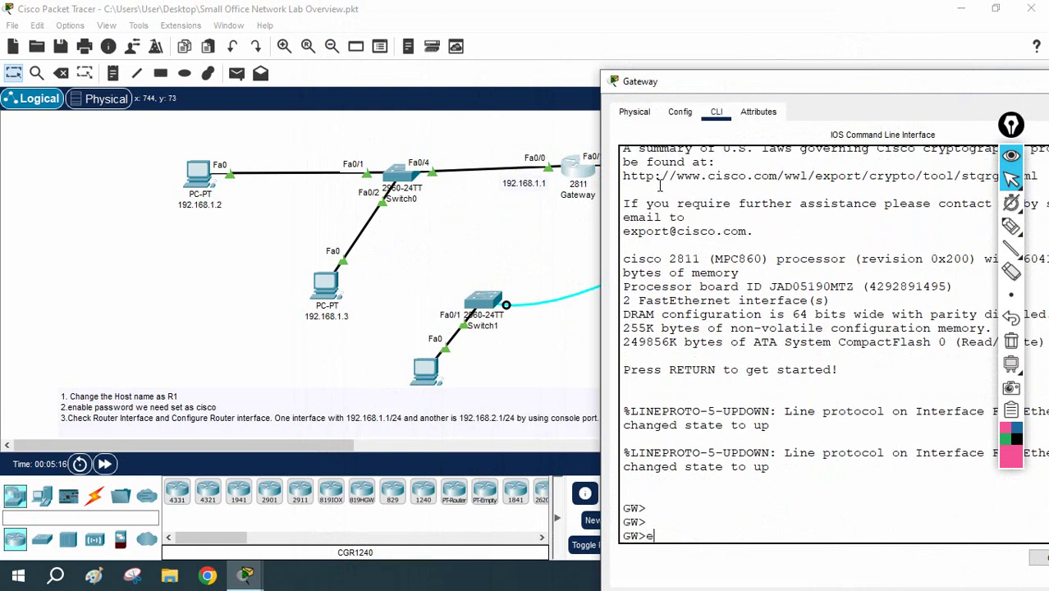
pyautogui.write('n')
pyautogui.press('Return')
pyautogui.press('Return')
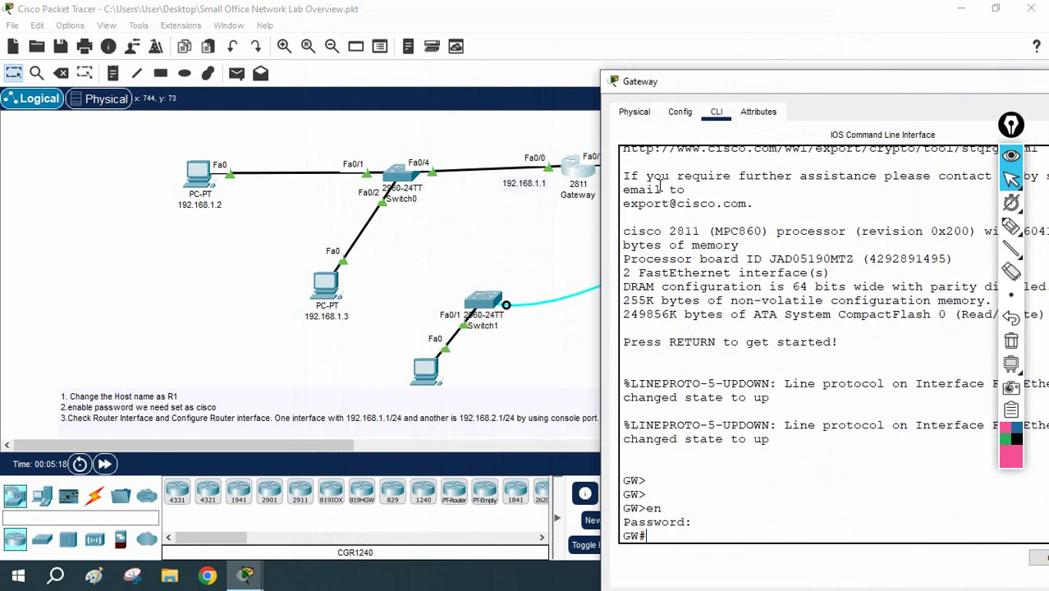
pyautogui.press('Return')
pyautogui.press('Return')
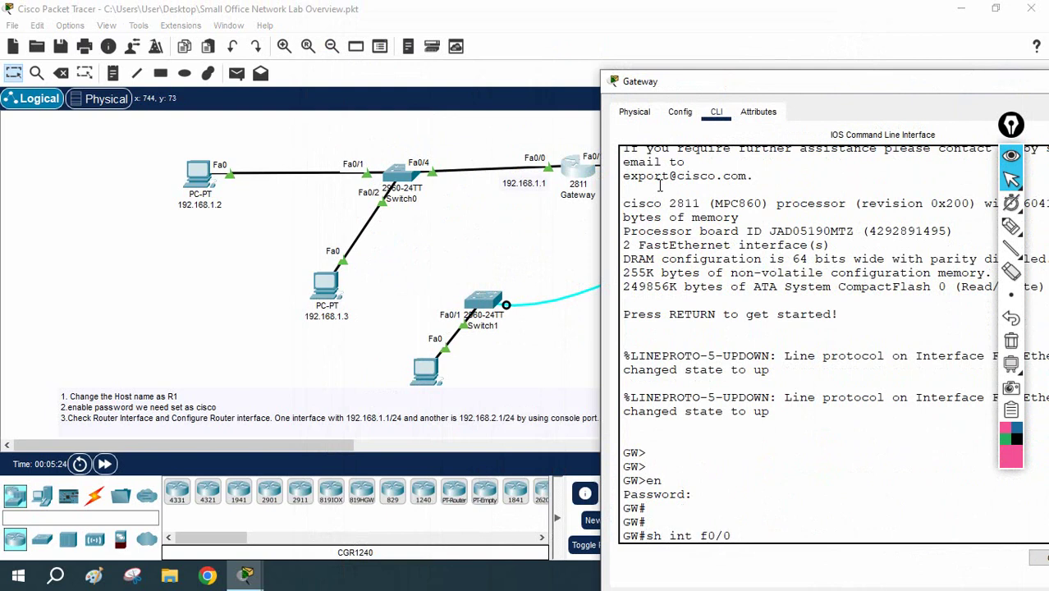
# Run sh int f0/0 on the Gateway router and highlight the hardware address and the FastEthernet0/0 interface name in the output.
pyautogui.write('sh int f0/0')
pyautogui.press('Return')
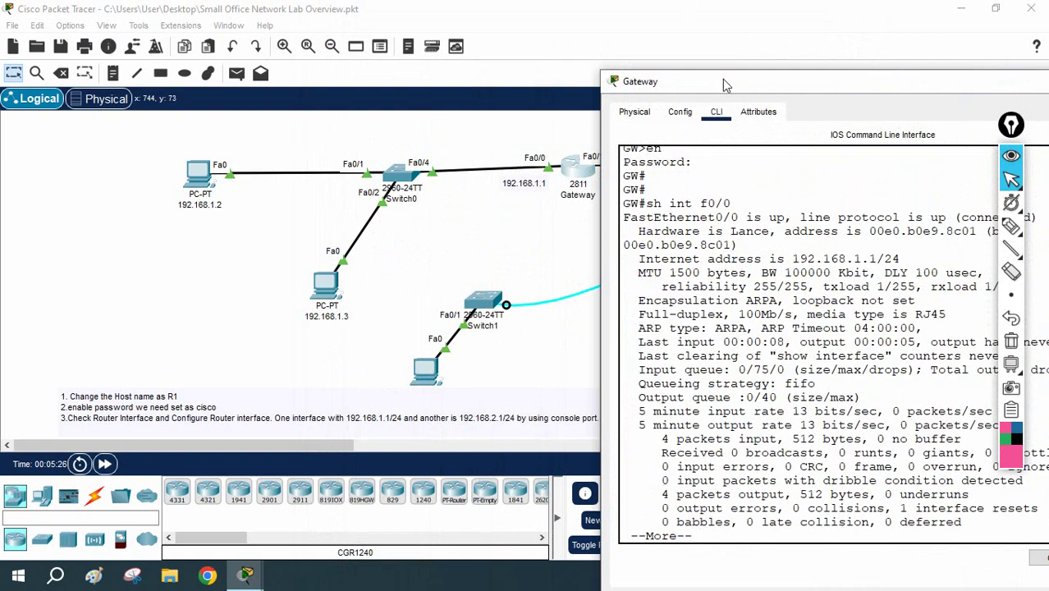
pyautogui.moveTo(761, 83); pyautogui.dragTo(710, 83)
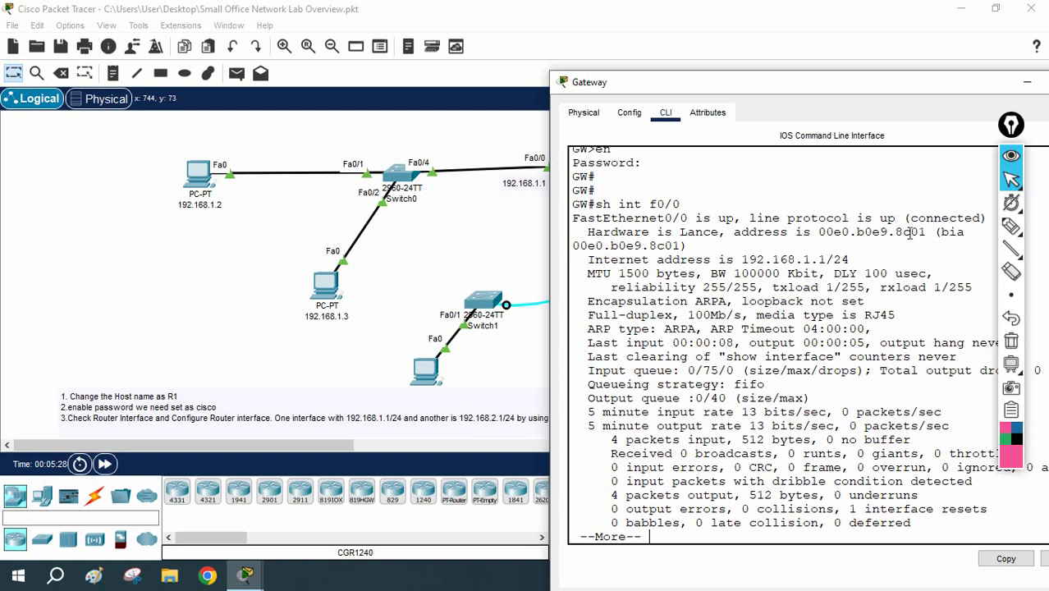
pyautogui.moveTo(927, 233); pyautogui.dragTo(821, 232)
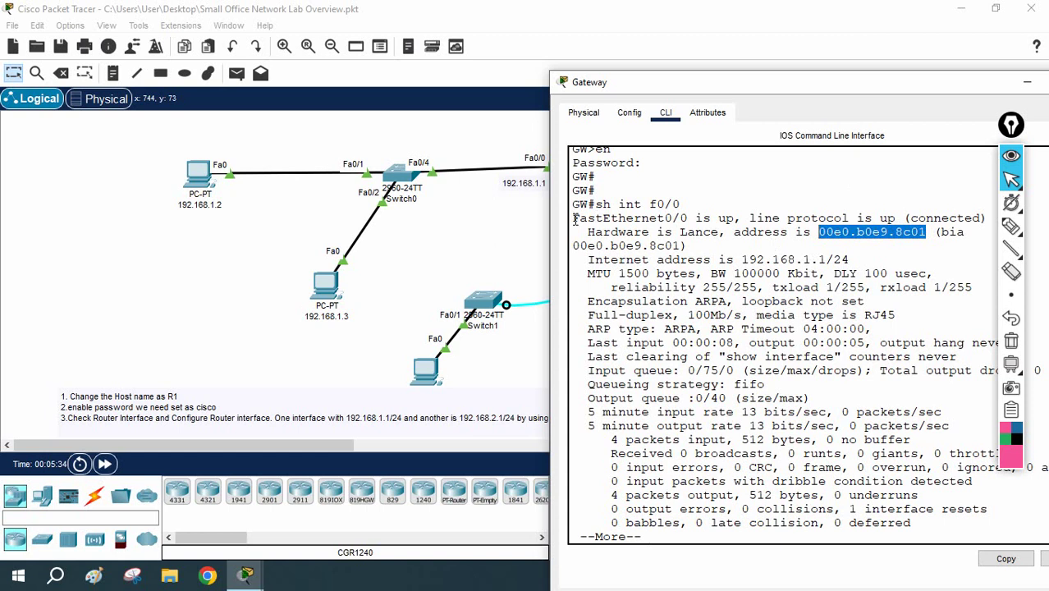
pyautogui.moveTo(575, 218); pyautogui.dragTo(688, 218)
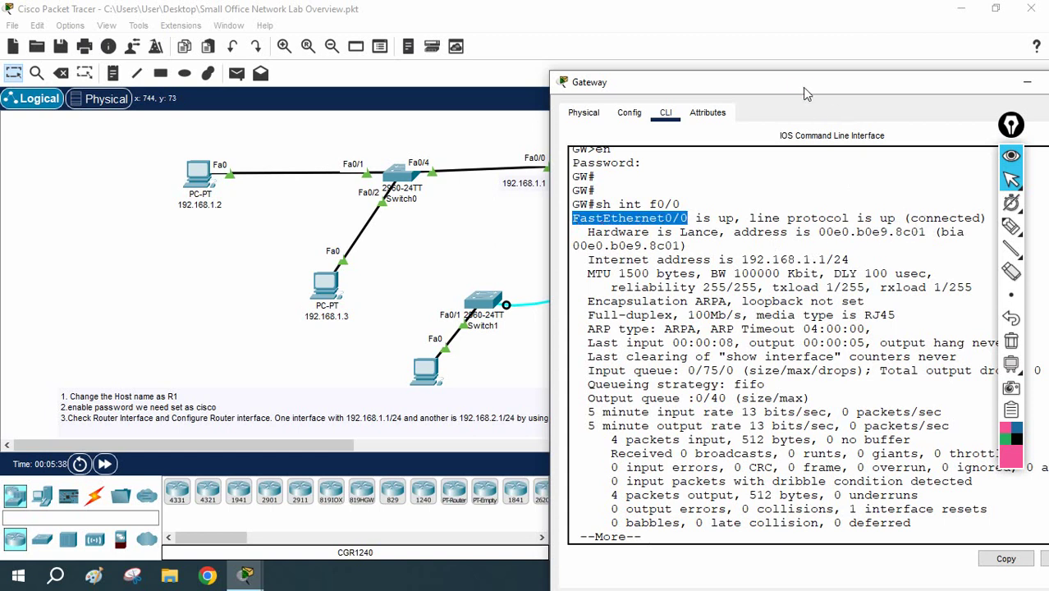
# Highlight the Gateway's hardware address and its burned-in address (bia) in the FastEthernet0/0 output to compare them.
pyautogui.moveTo(802, 87); pyautogui.dragTo(765, 81)
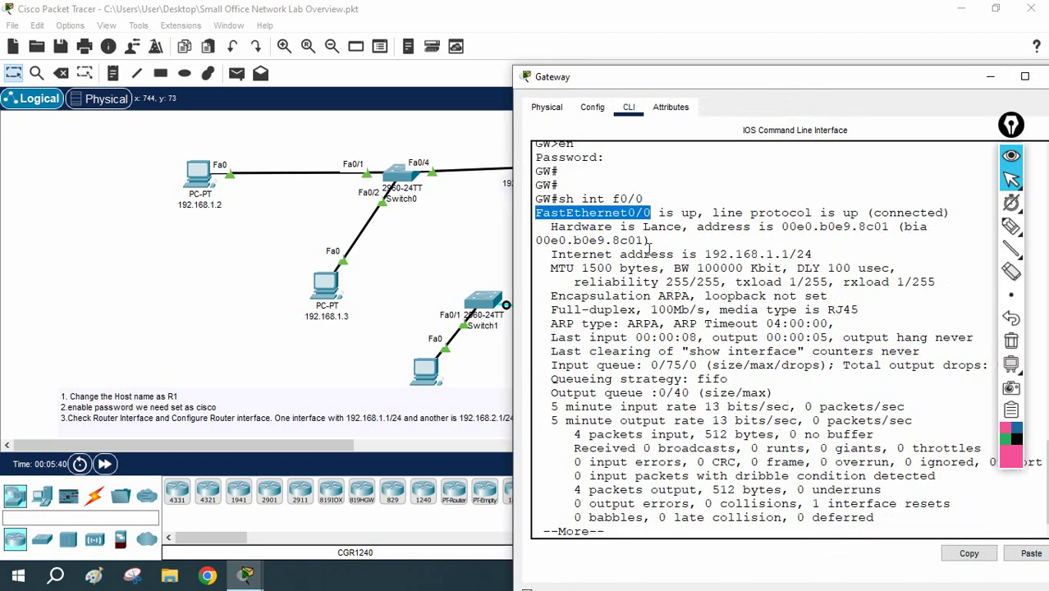
pyautogui.moveTo(648, 239); pyautogui.dragTo(539, 244)
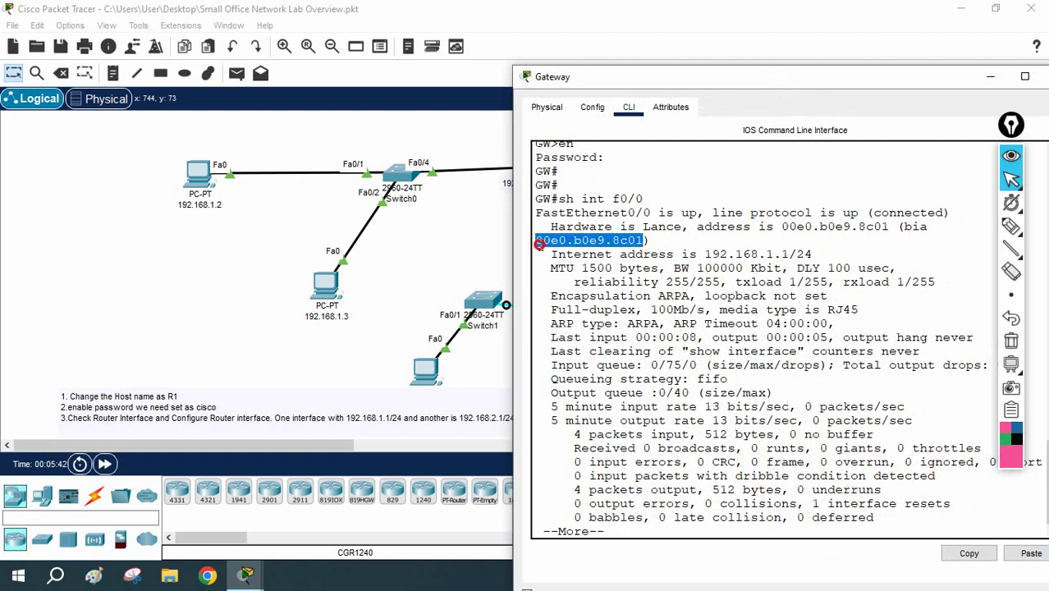
pyautogui.moveTo(783, 226); pyautogui.dragTo(889, 225)
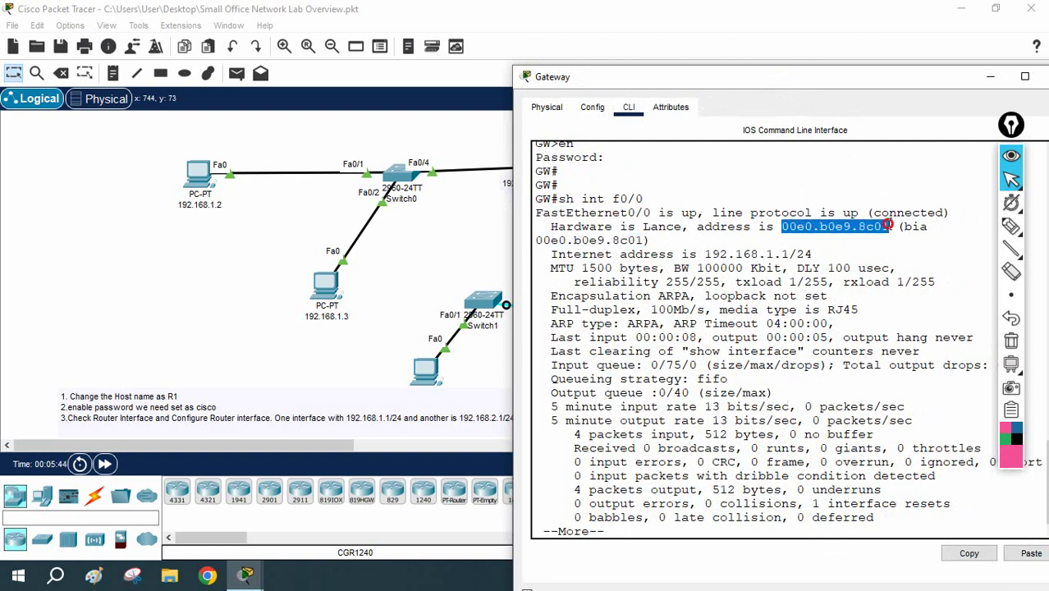
pyautogui.click(906, 228)
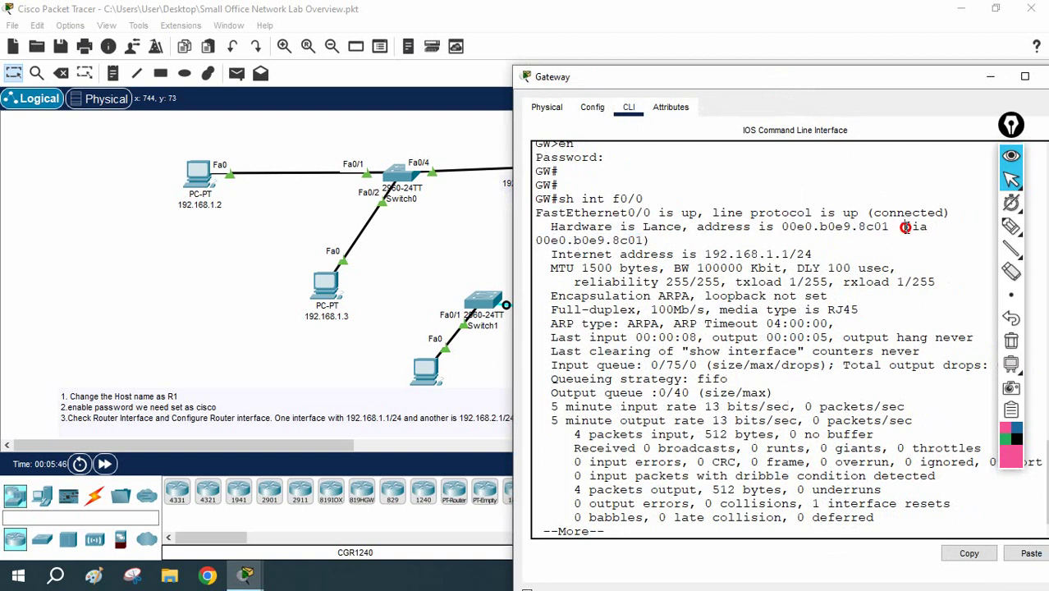
pyautogui.moveTo(906, 227); pyautogui.dragTo(929, 241)
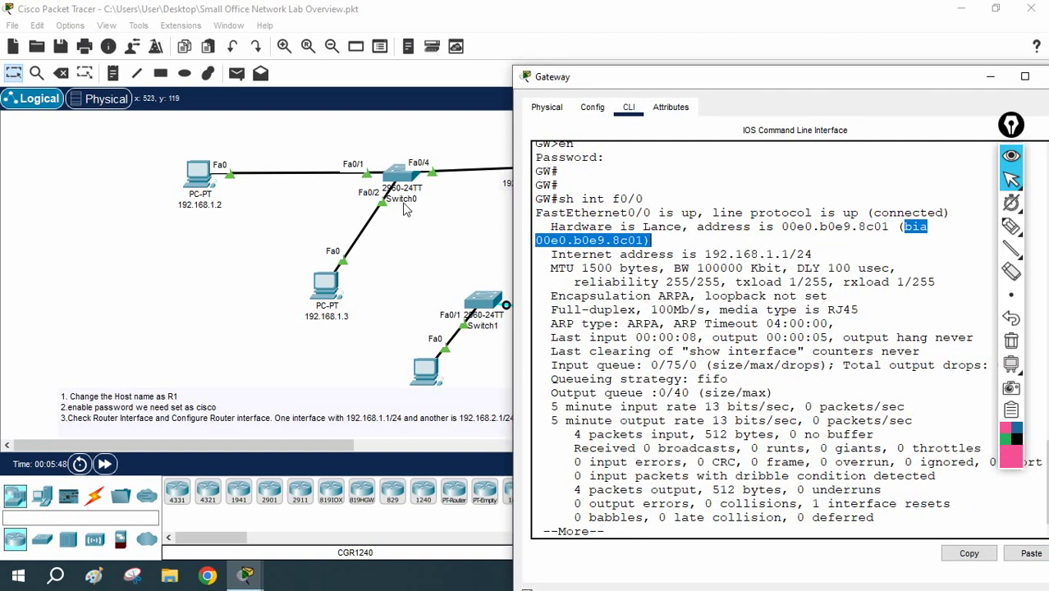
# Keep the Gateway window on top and clear of Switch0, with the full hardware address line highlighted.
pyautogui.moveTo(652, 79); pyautogui.dragTo(681, 48)
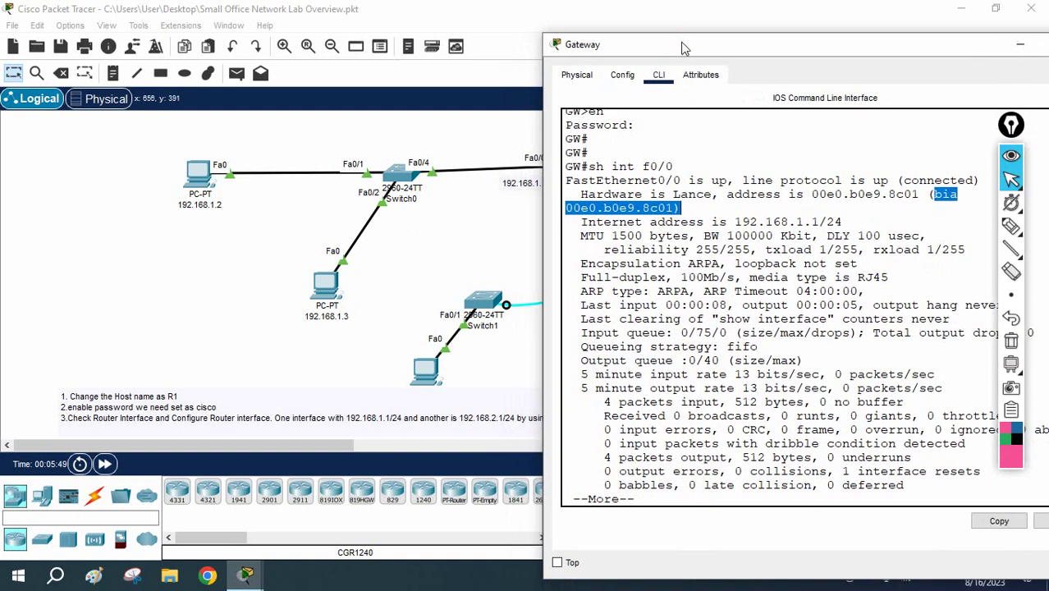
pyautogui.click(572, 564)
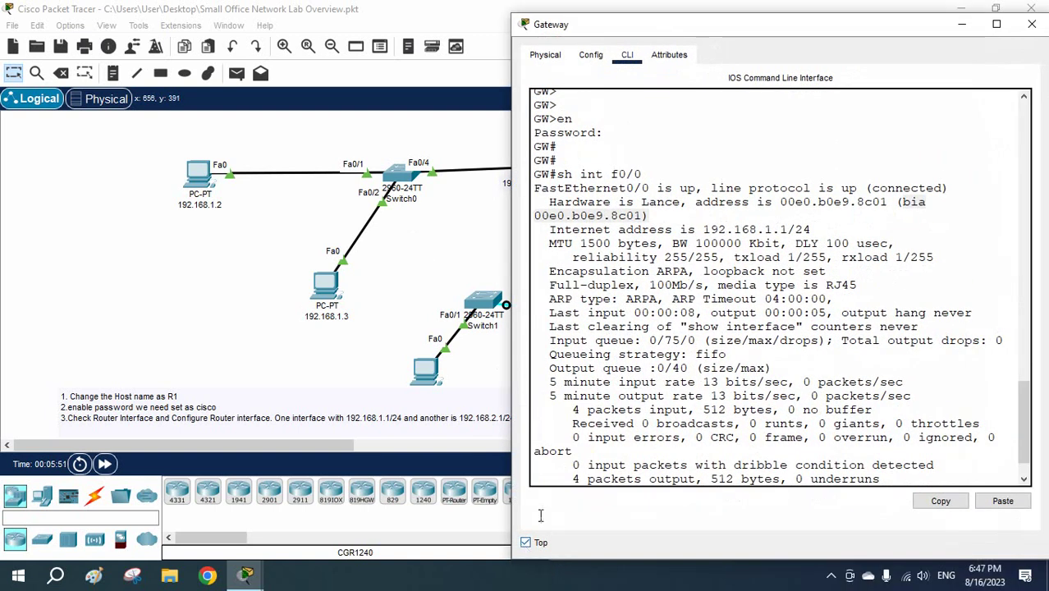
pyautogui.moveTo(672, 29); pyautogui.dragTo(716, 30)
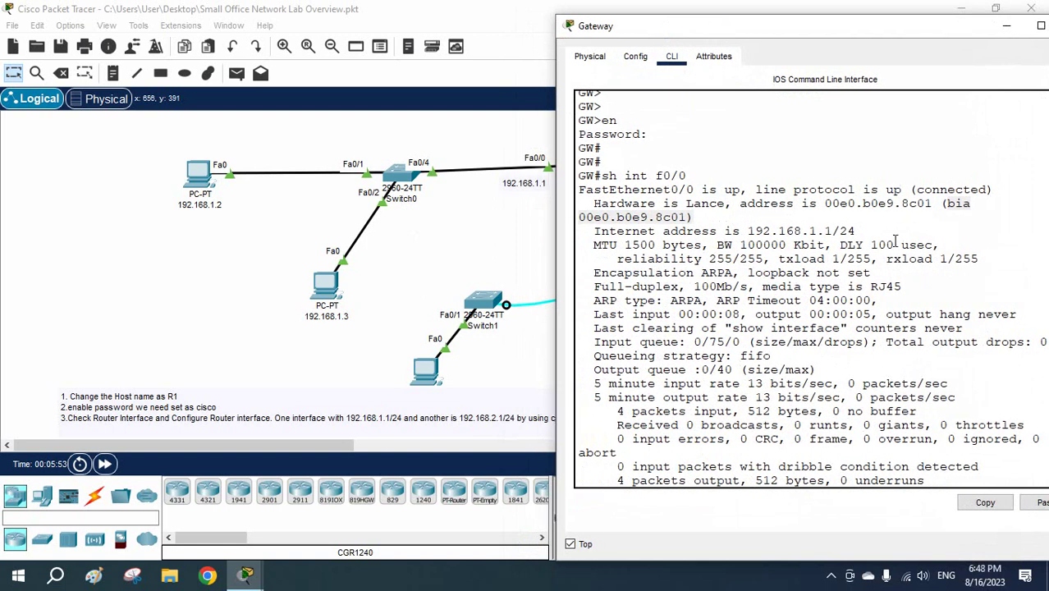
pyautogui.moveTo(695, 219); pyautogui.dragTo(495, 207)
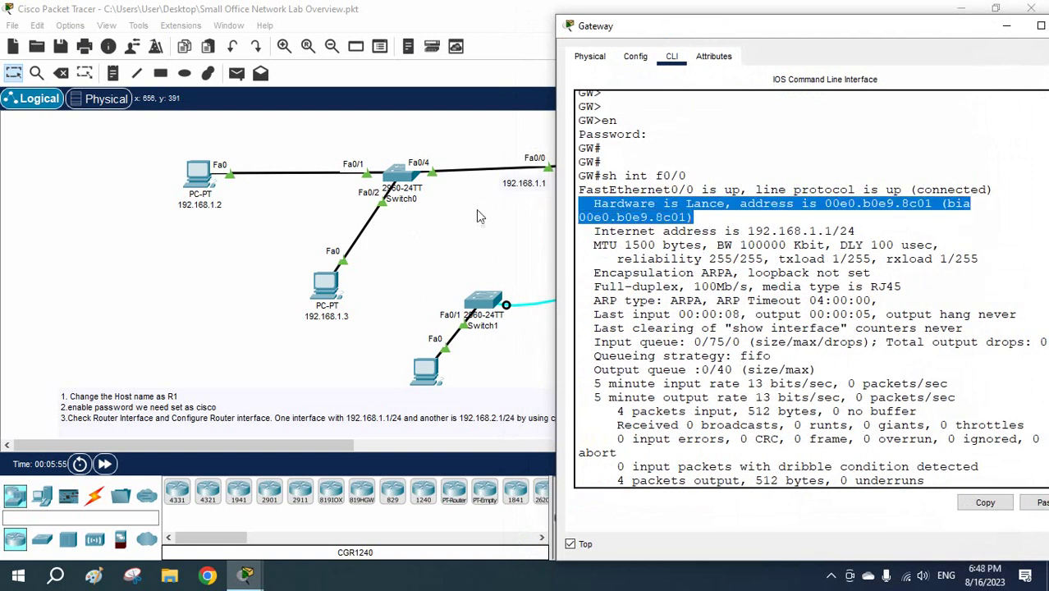
# Open Switch0's console beside the Gateway console, compare the Fa0/4 entry's MAC address with the router's, and put the Gateway window away.
pyautogui.click(398, 177)
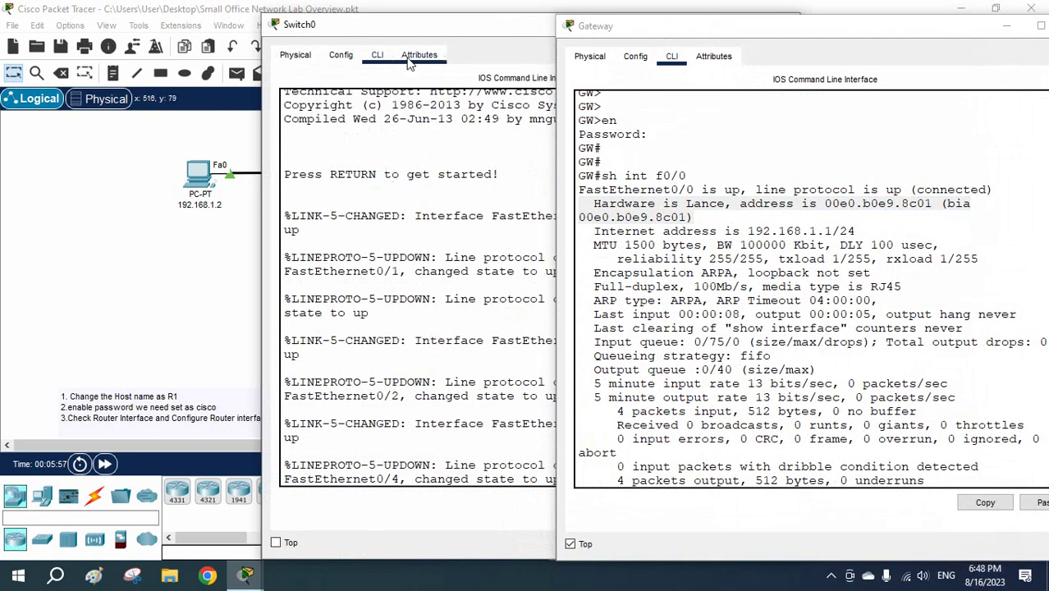
pyautogui.moveTo(420, 28); pyautogui.dragTo(178, 23)
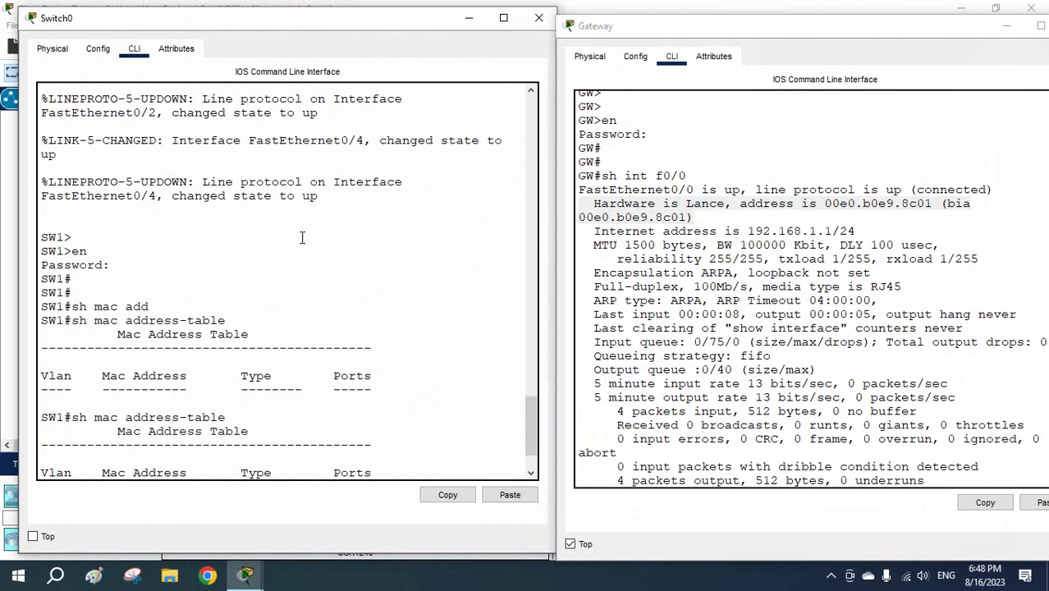
pyautogui.moveTo(213, 457); pyautogui.dragTo(109, 456)
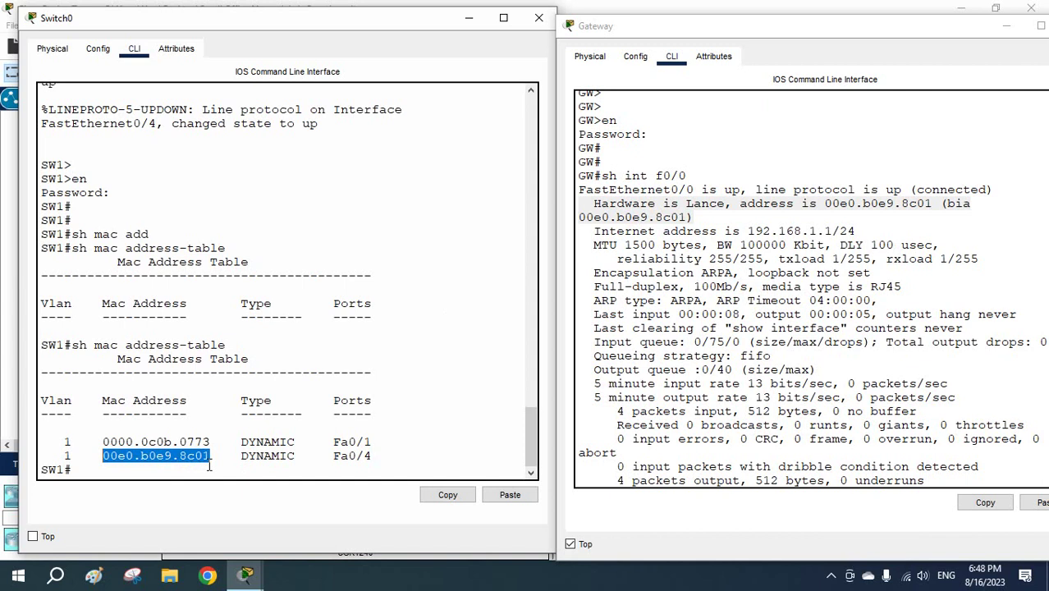
pyautogui.click(999, 33)
pyautogui.moveTo(399, 24)
pyautogui.mouseDown()
pyautogui.moveTo(973, 108)
pyautogui.moveTo(971, 65)
pyautogui.moveTo(933, 54)
pyautogui.mouseUp()
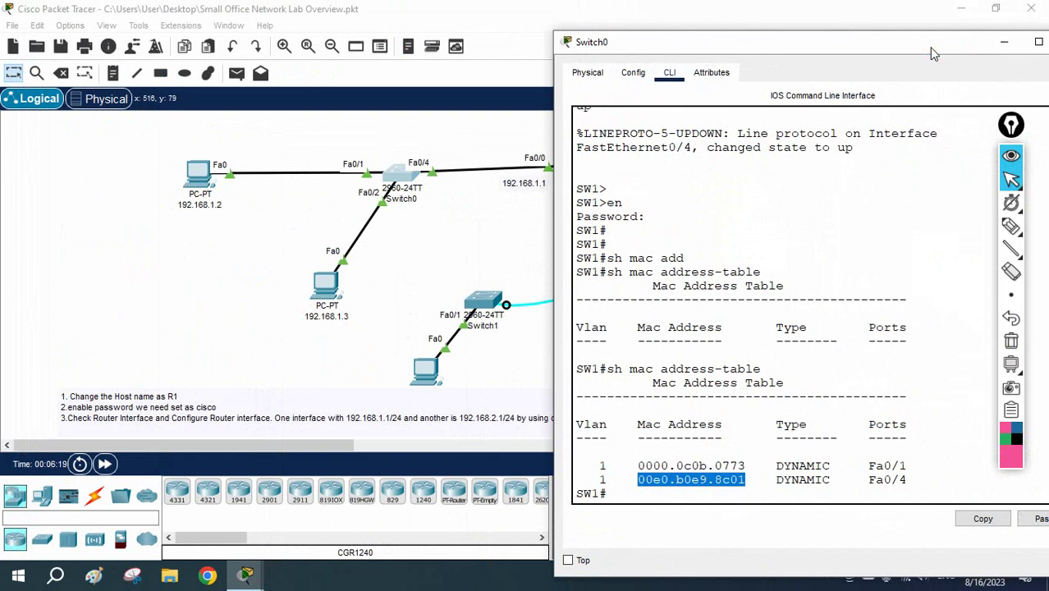
# Draw a freehand arc from the 192.168.1.2 PC towards the Gateway's Fa0/0 port, and dismiss the Switch0 window.
pyautogui.click(1011, 225)
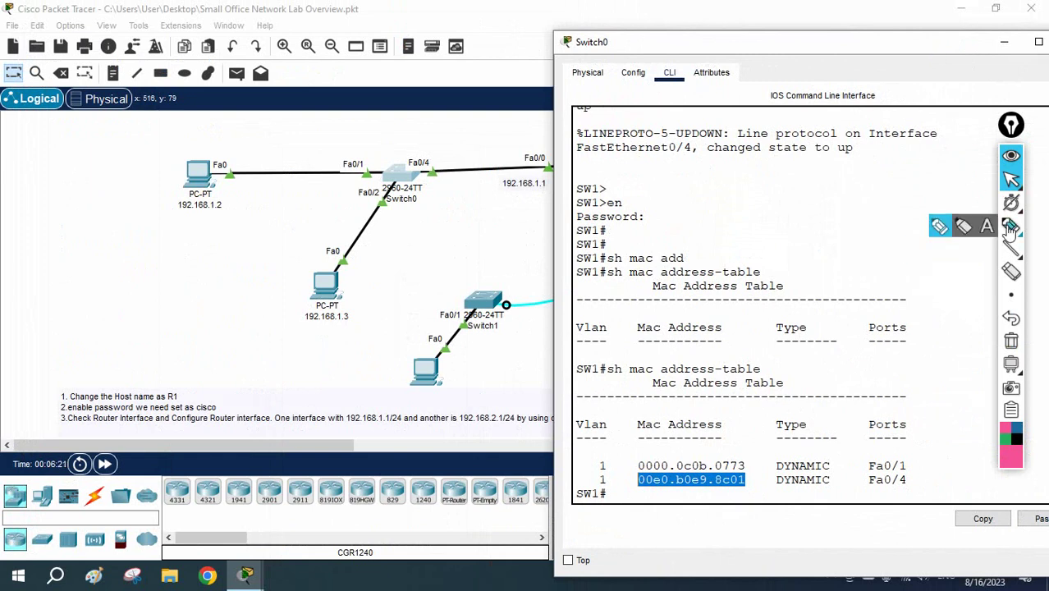
pyautogui.moveTo(207, 160)
pyautogui.mouseDown()
pyautogui.moveTo(329, 108)
pyautogui.moveTo(449, 107)
pyautogui.moveTo(525, 138)
pyautogui.mouseUp()
pyautogui.click(1011, 179)
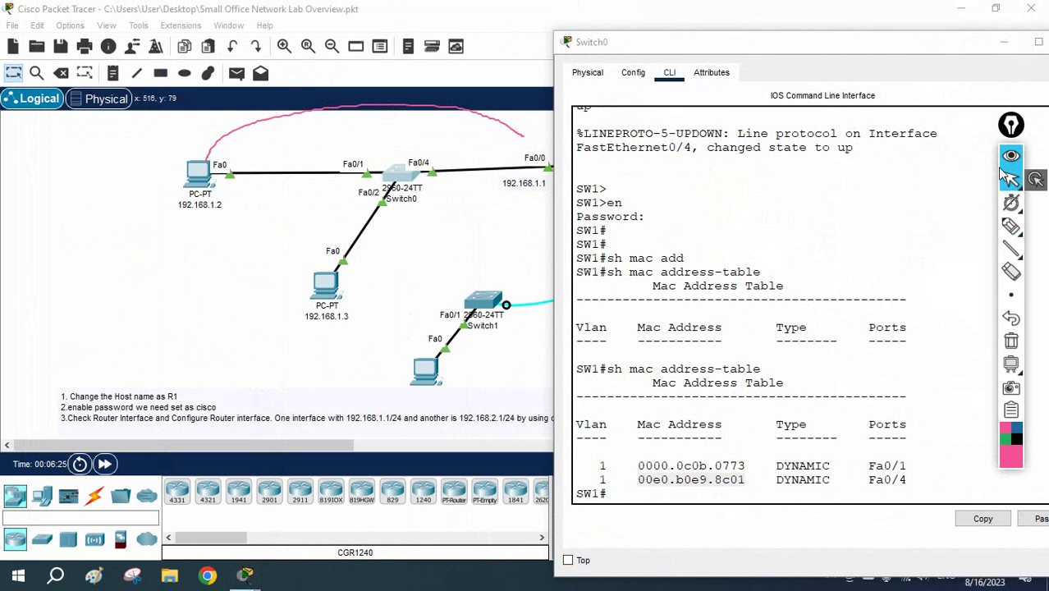
pyautogui.click(1038, 41)
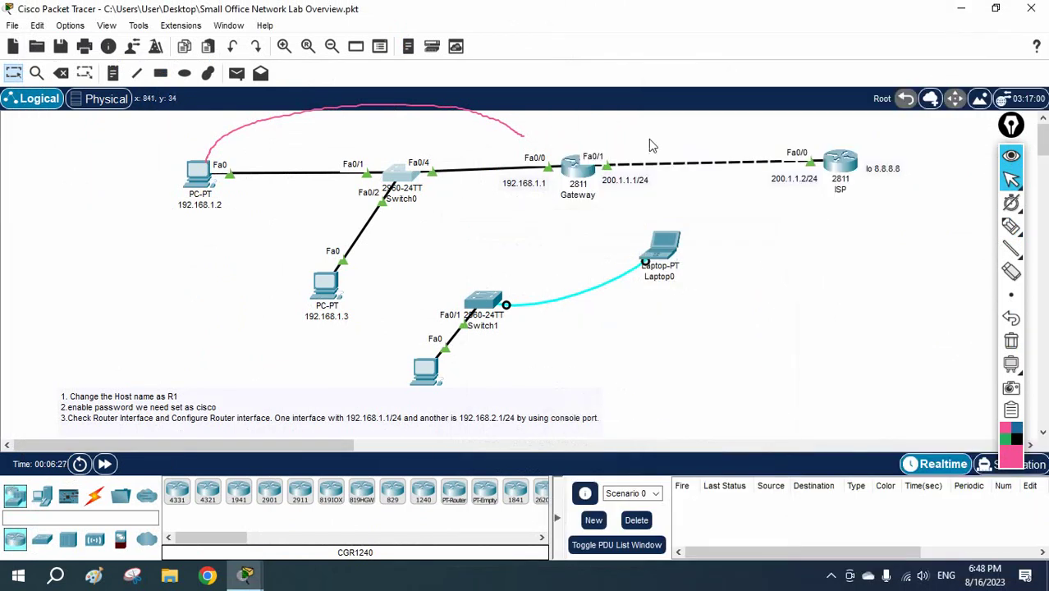
# Open the Gateway router's console and page past the remaining interface output to a clean GW# prompt.
pyautogui.click(577, 170)
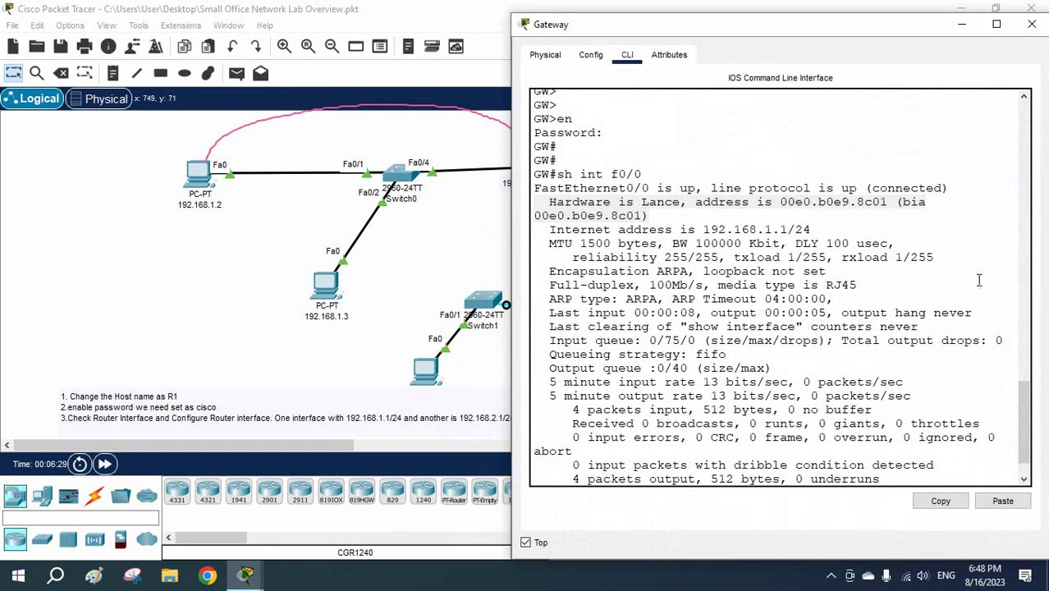
pyautogui.scroll(-1, 1023, 406)
pyautogui.click(940, 404)
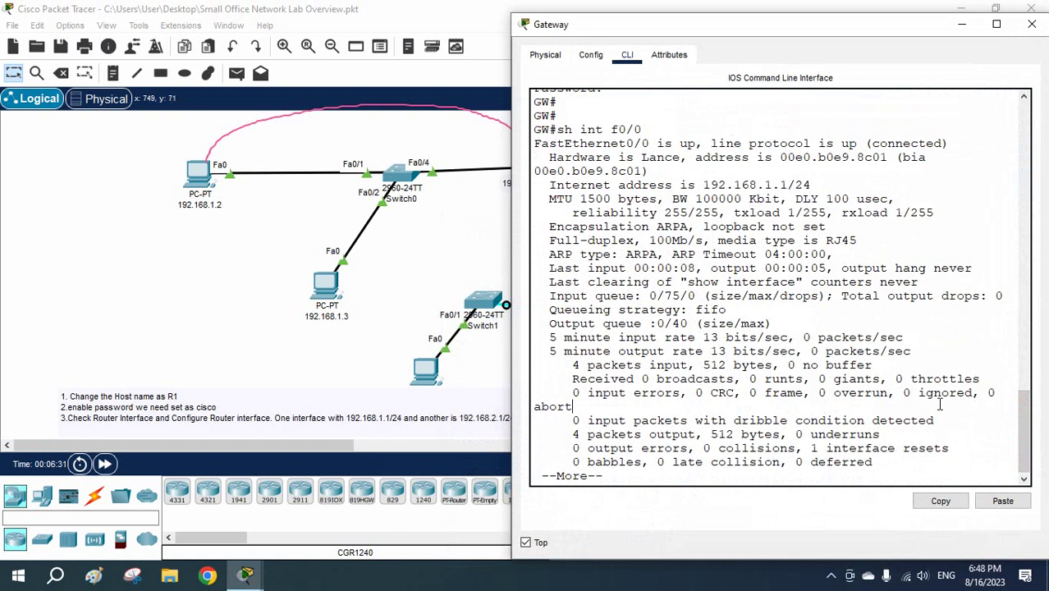
pyautogui.press('Return')
pyautogui.press('Return')
pyautogui.press('Return')
pyautogui.press('Return')
pyautogui.press('Return')
pyautogui.press('Return')
pyautogui.press('Return')
pyautogui.press('Return')
pyautogui.press('Return')
pyautogui.press('Return')
pyautogui.press('Return')
pyautogui.press('Return')
pyautogui.press('Return')
pyautogui.press('Return')
pyautogui.press('Return')
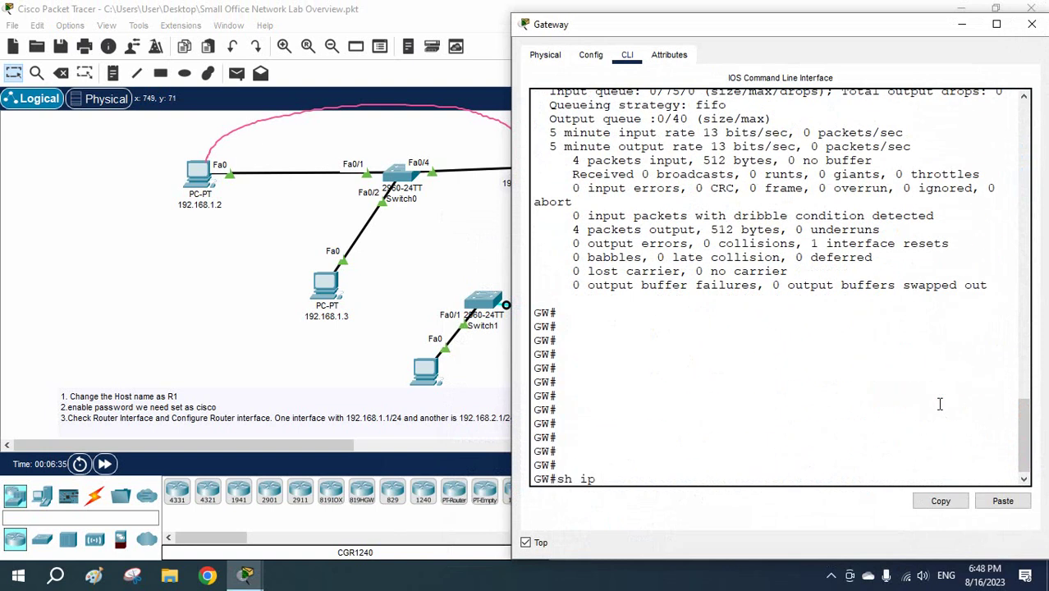
# Run sh ip int br on the Gateway, highlight FastEthernet0/0 and its IP address, and move the window off the router.
pyautogui.write('sh ip int br')
pyautogui.press('Return')
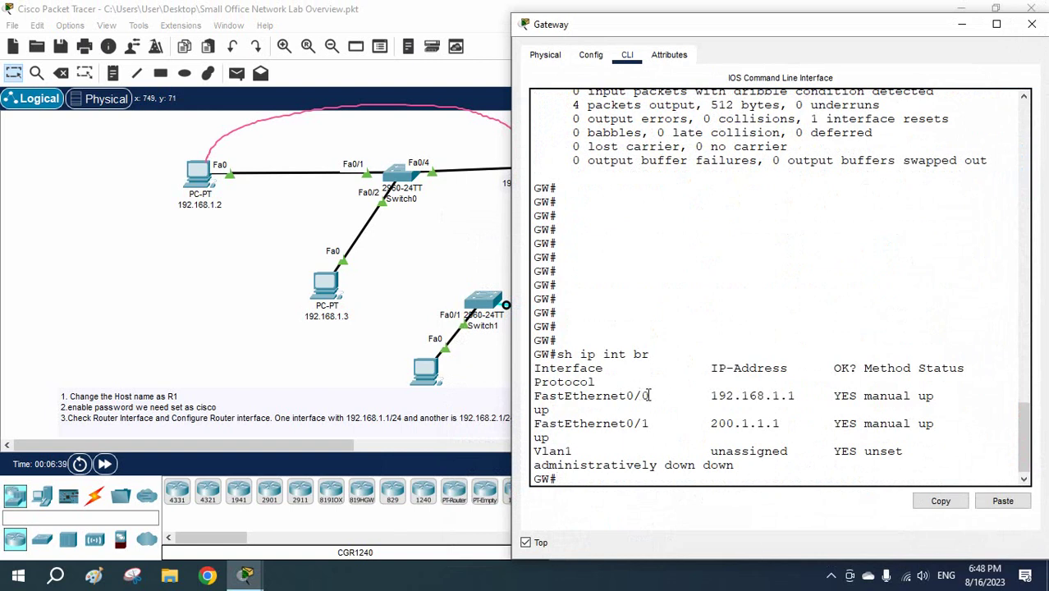
pyautogui.moveTo(656, 392); pyautogui.dragTo(535, 396)
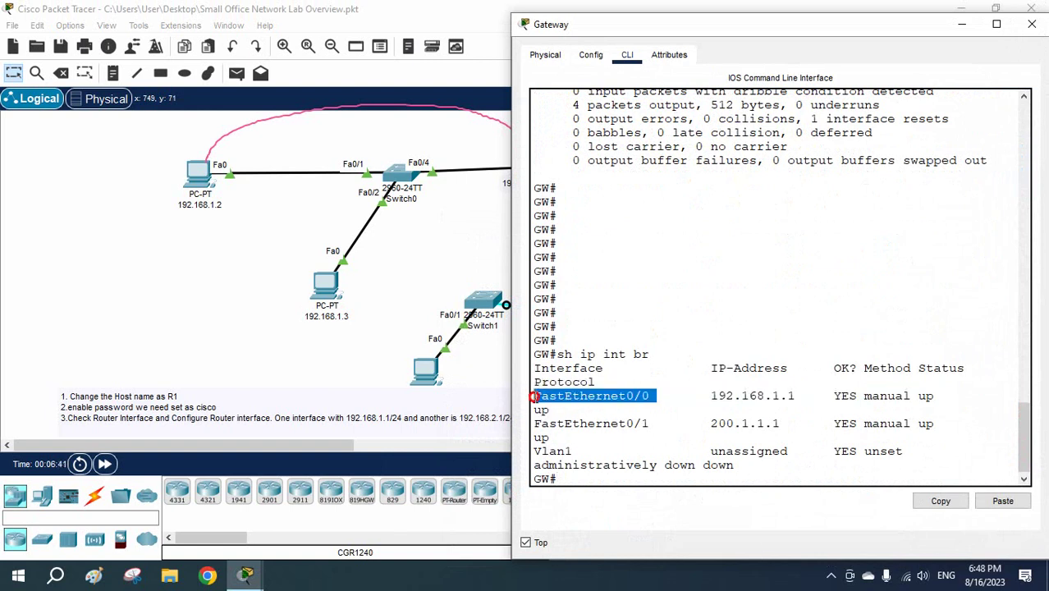
pyautogui.moveTo(711, 396); pyautogui.dragTo(801, 398)
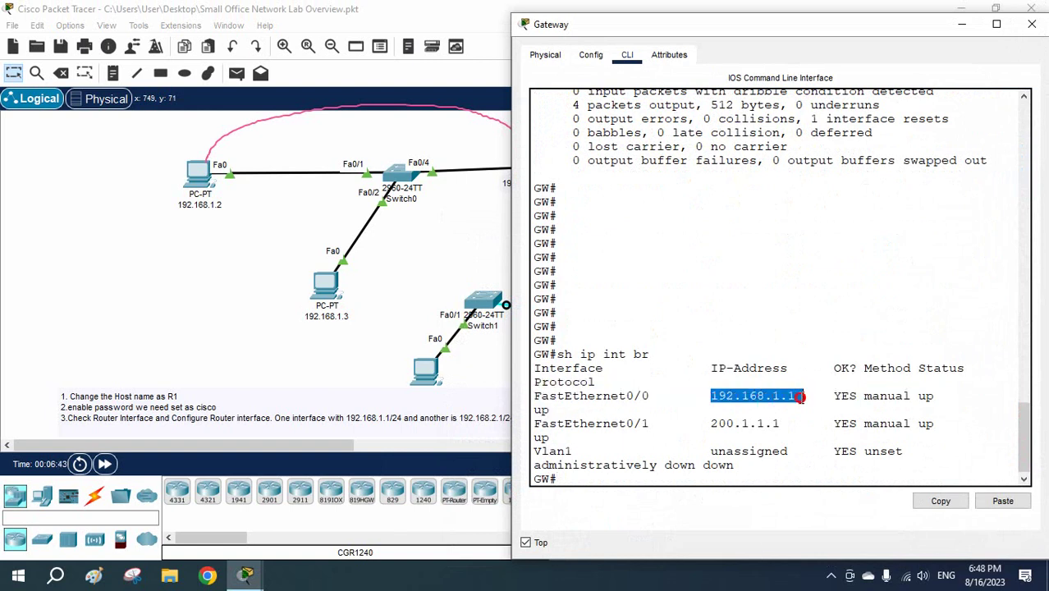
pyautogui.moveTo(781, 32); pyautogui.dragTo(946, 105)
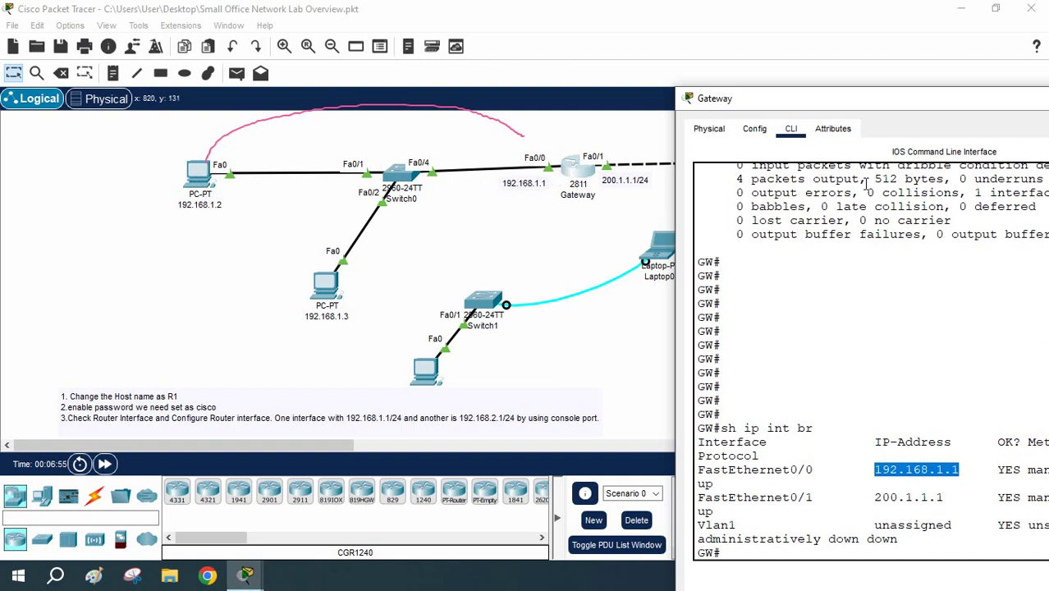
pyautogui.moveTo(833, 109); pyautogui.dragTo(740, 70)
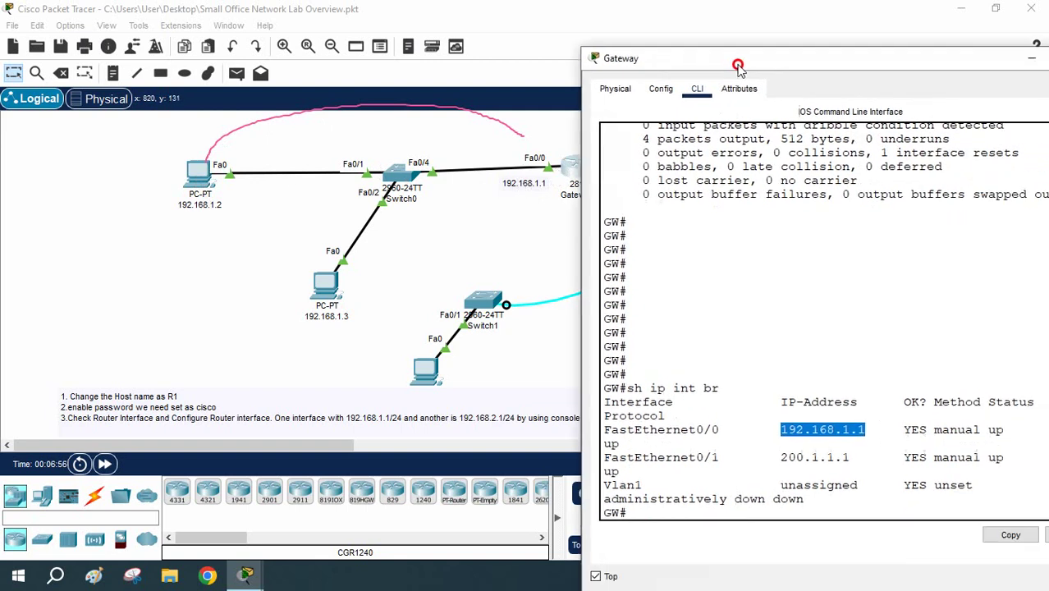
# Open Switch0's console in place of the Gateway window and display the table twice with sh mac address-table.
pyautogui.click(402, 180)
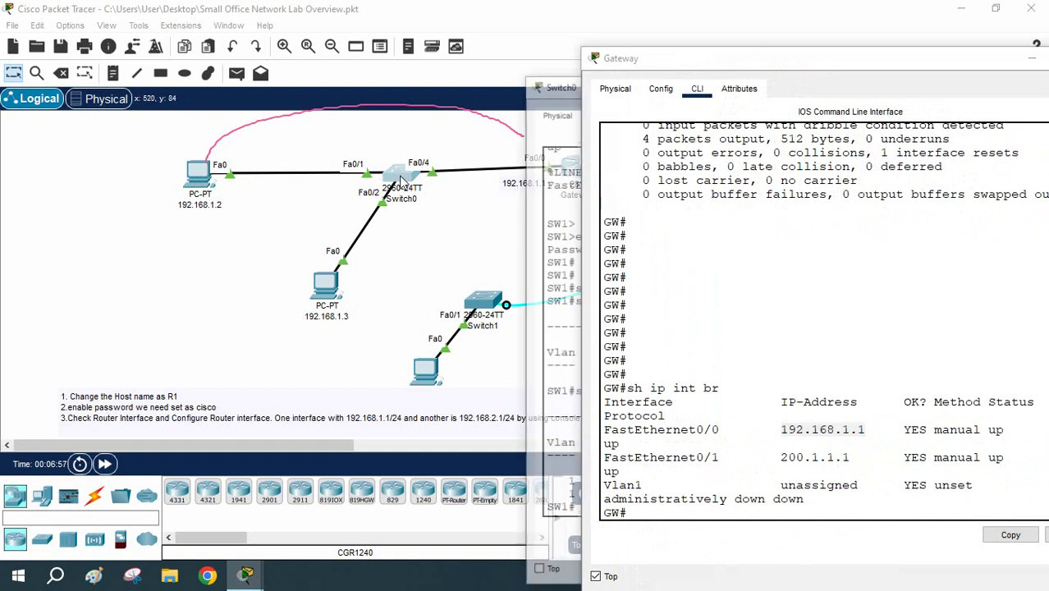
pyautogui.click(1033, 58)
pyautogui.click(778, 182)
pyautogui.press('Up')
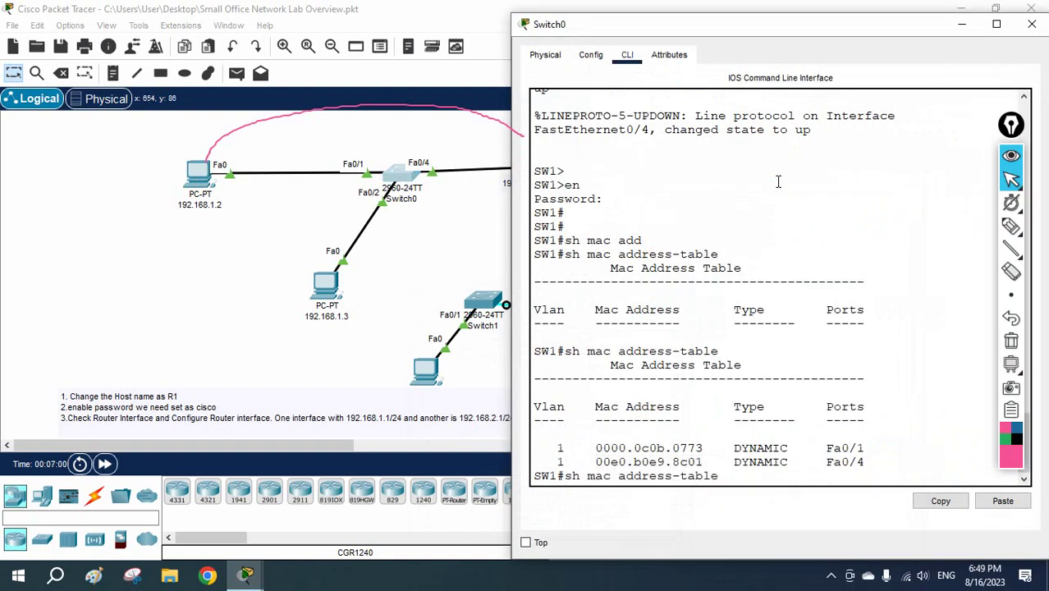
pyautogui.press('Return')
pyautogui.press('Up')
pyautogui.press('Return')
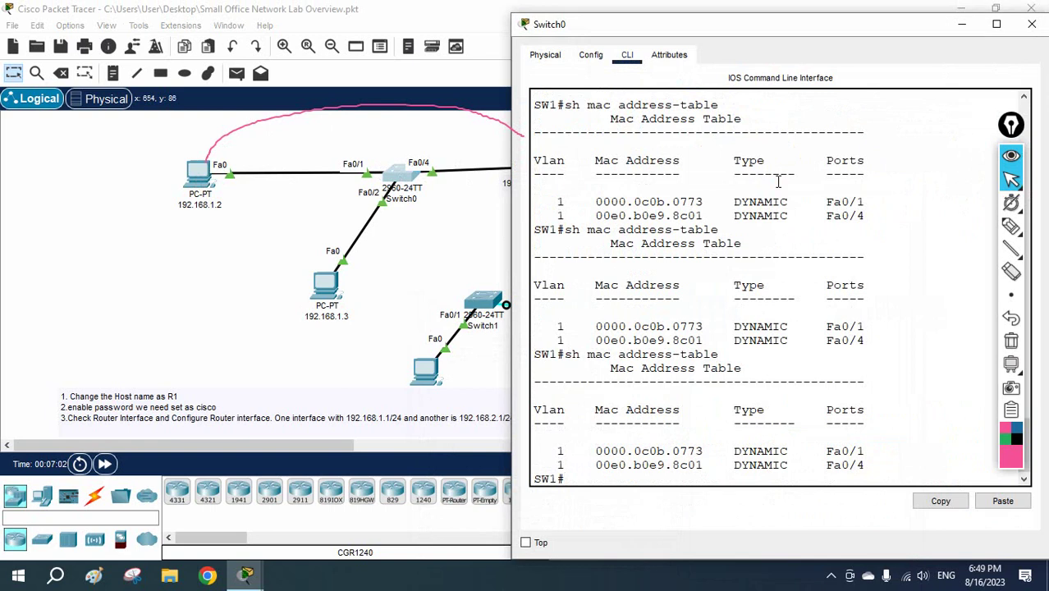
pyautogui.press('Up')
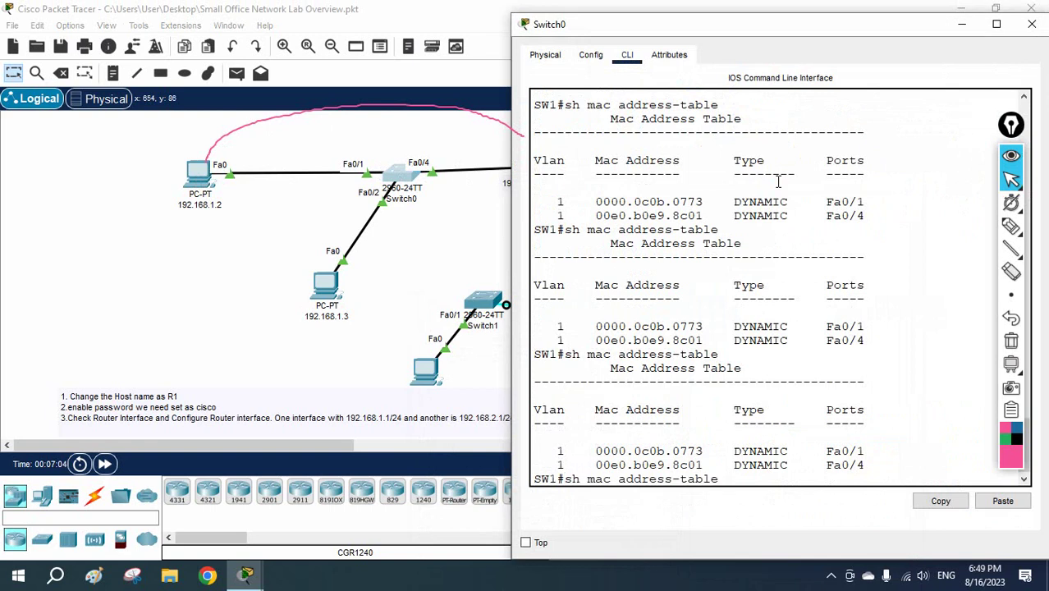
pyautogui.press('Up')
pyautogui.press('Down')
pyautogui.press('Down')
pyautogui.press('Up')
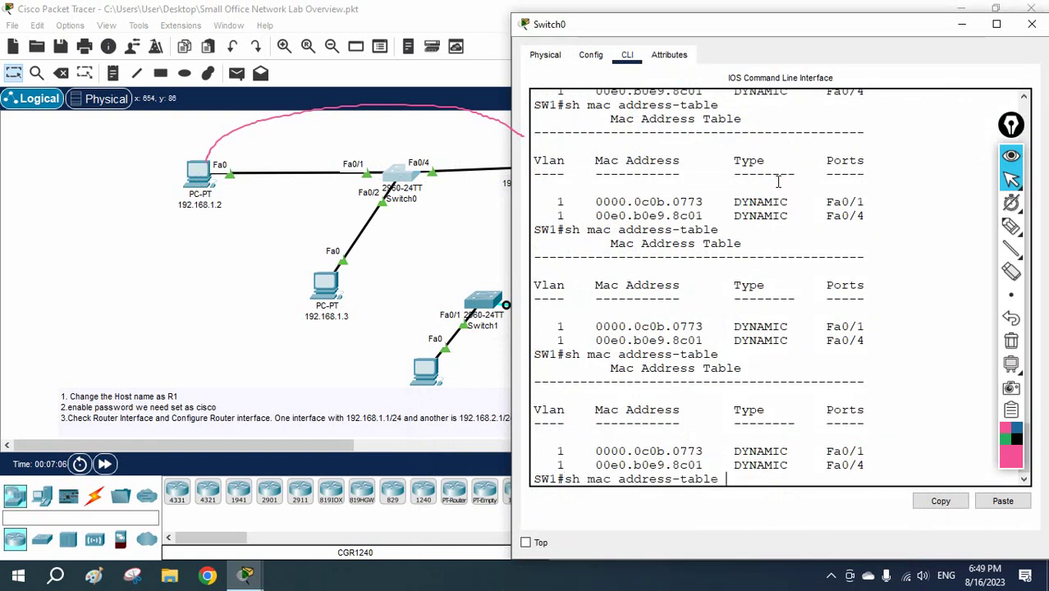
pyautogui.press('Down')
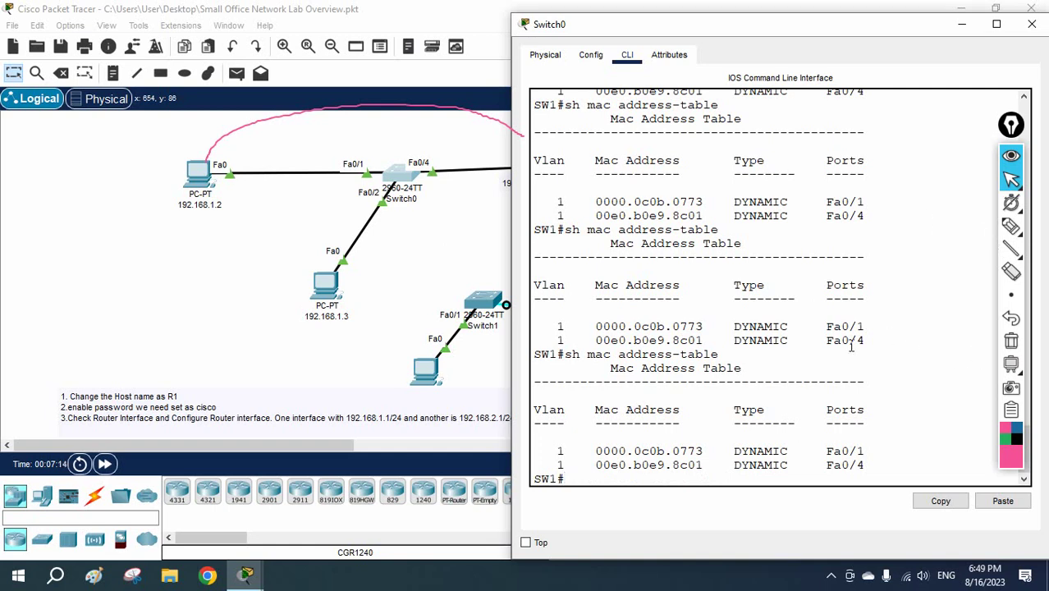
# Highlight the latest sh mac address-table command, then examine the entry area of the first MAC table in Switch0's output.
pyautogui.moveTo(566, 354); pyautogui.dragTo(721, 362)
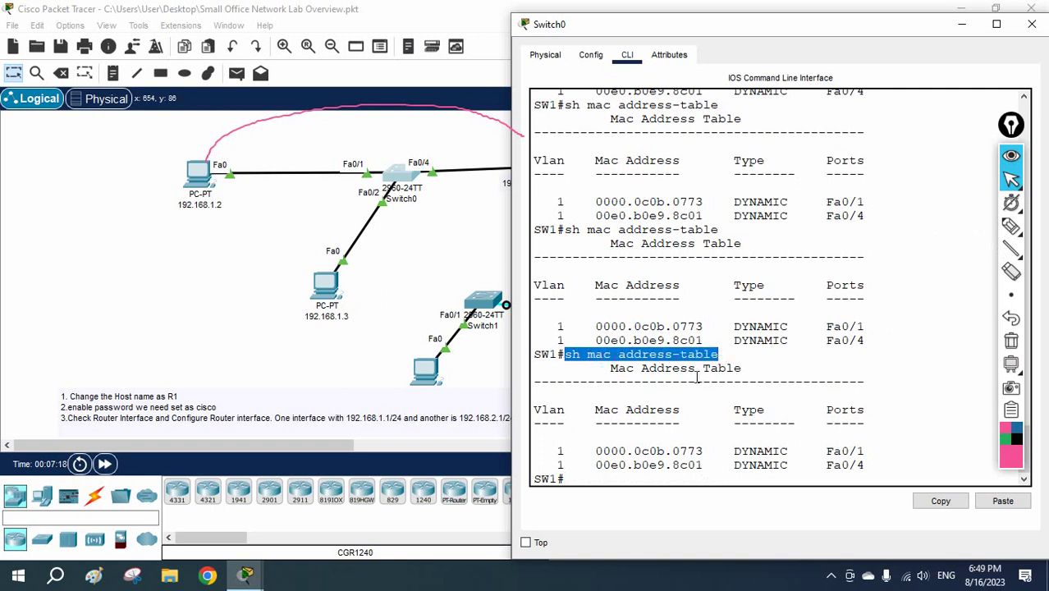
pyautogui.click(696, 380)
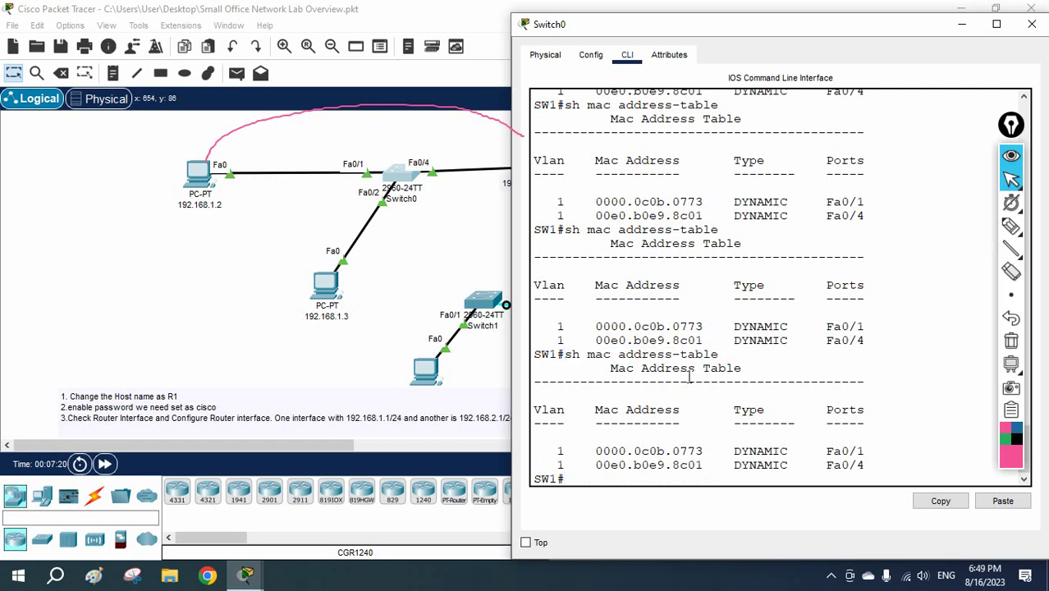
pyautogui.scroll(7, 690, 376)
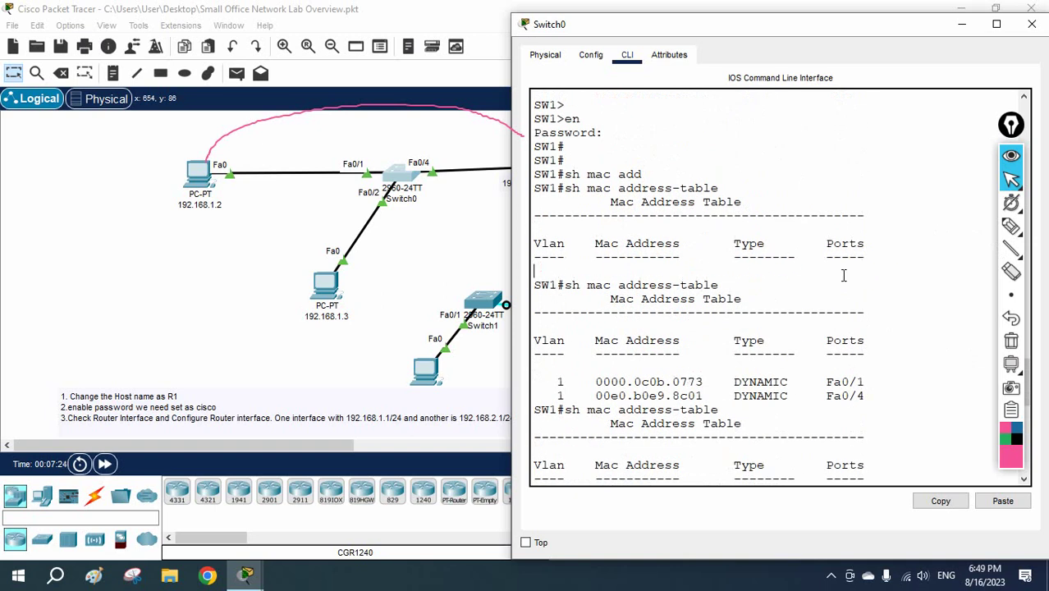
pyautogui.click(870, 271)
pyautogui.moveTo(648, 264); pyautogui.dragTo(534, 256)
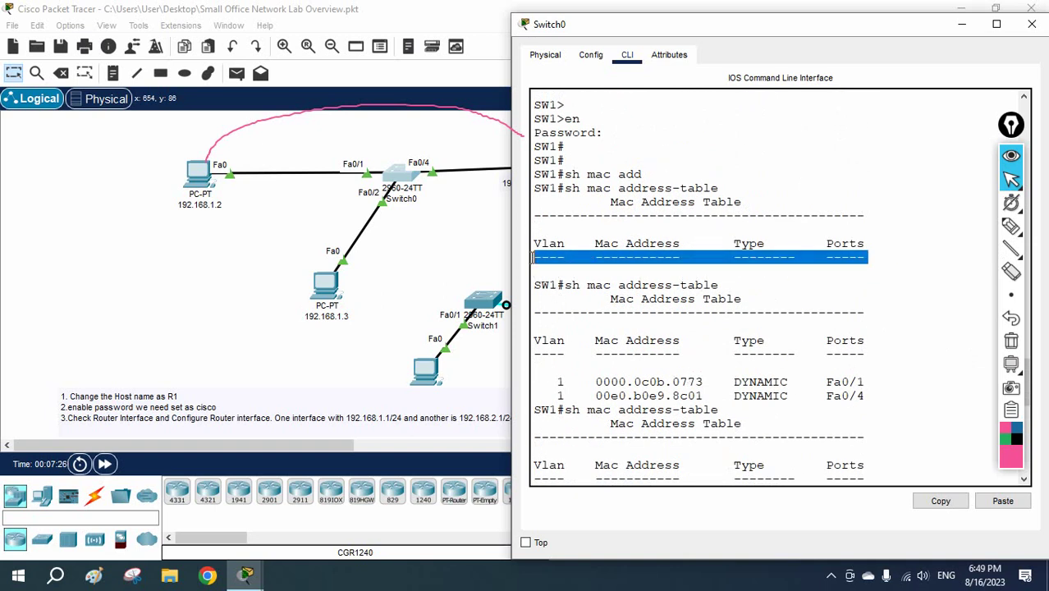
pyautogui.click(545, 255)
pyautogui.scroll(-3, 544, 256)
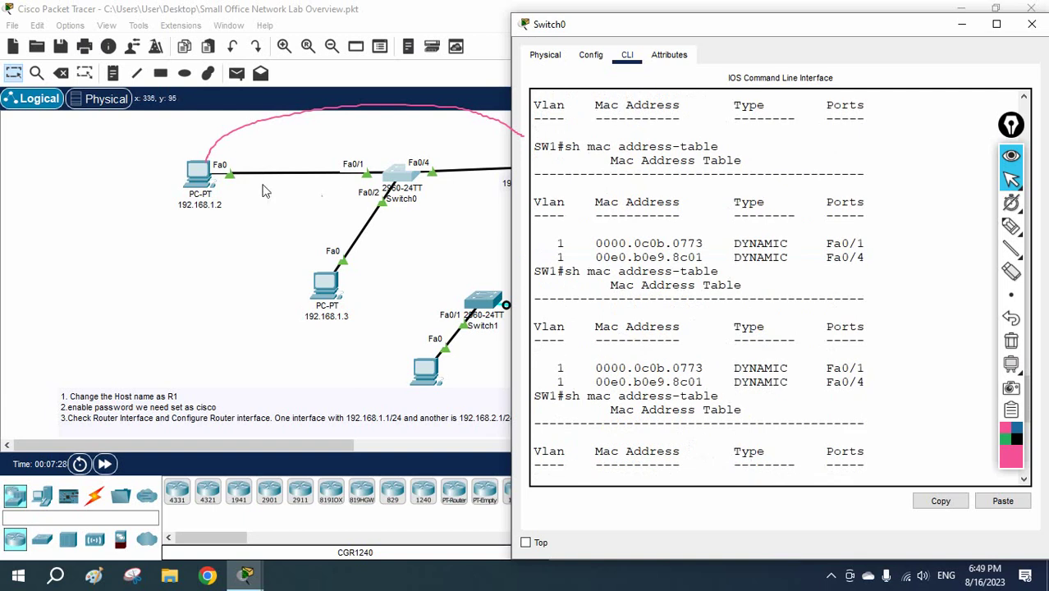
# Highlight the Fa0/1 entry and the whole Fa0/4 entry in Switch0's latest MAC address table.
pyautogui.scroll(-5, 642, 278)
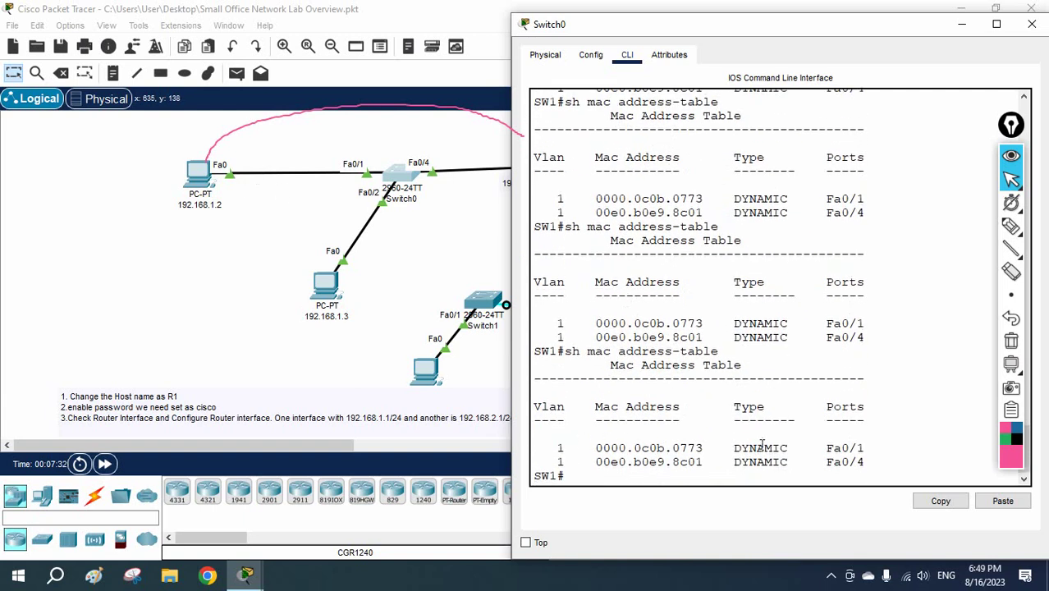
pyautogui.moveTo(719, 447); pyautogui.dragTo(552, 444)
pyautogui.moveTo(864, 447); pyautogui.dragTo(601, 448)
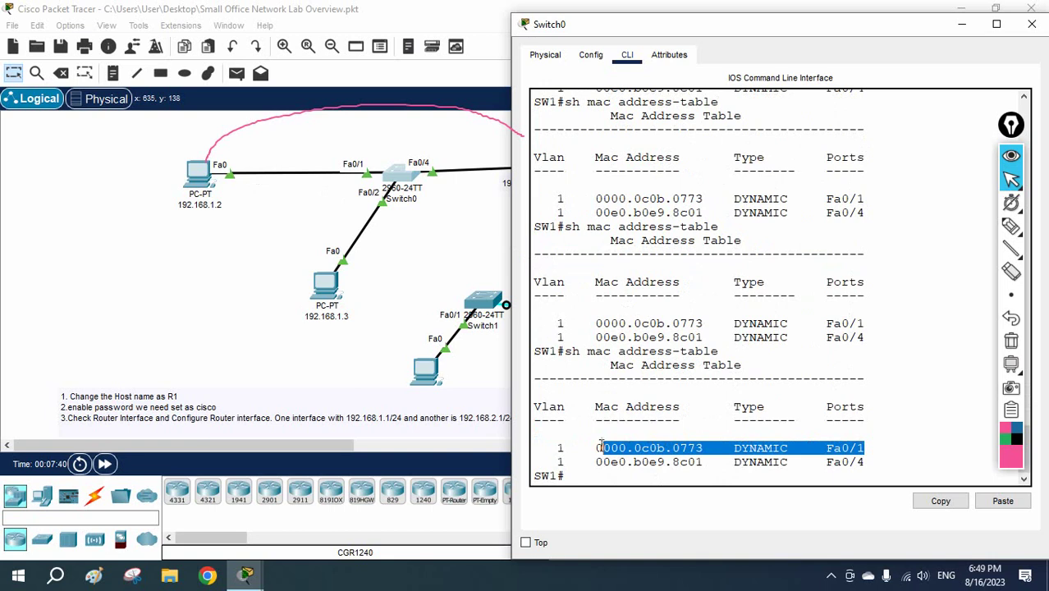
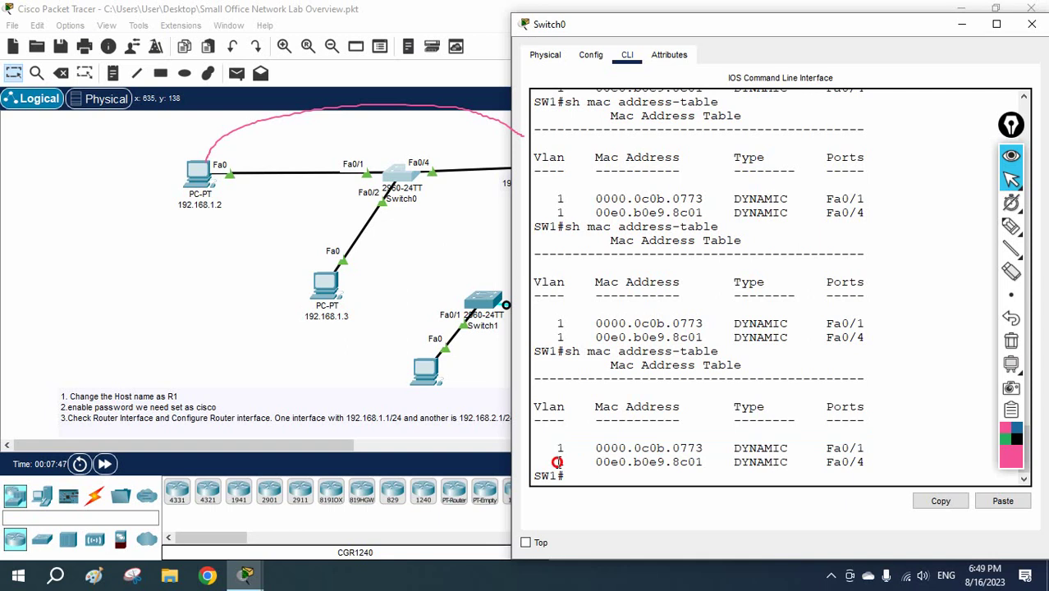
pyautogui.moveTo(572, 464); pyautogui.dragTo(797, 465)
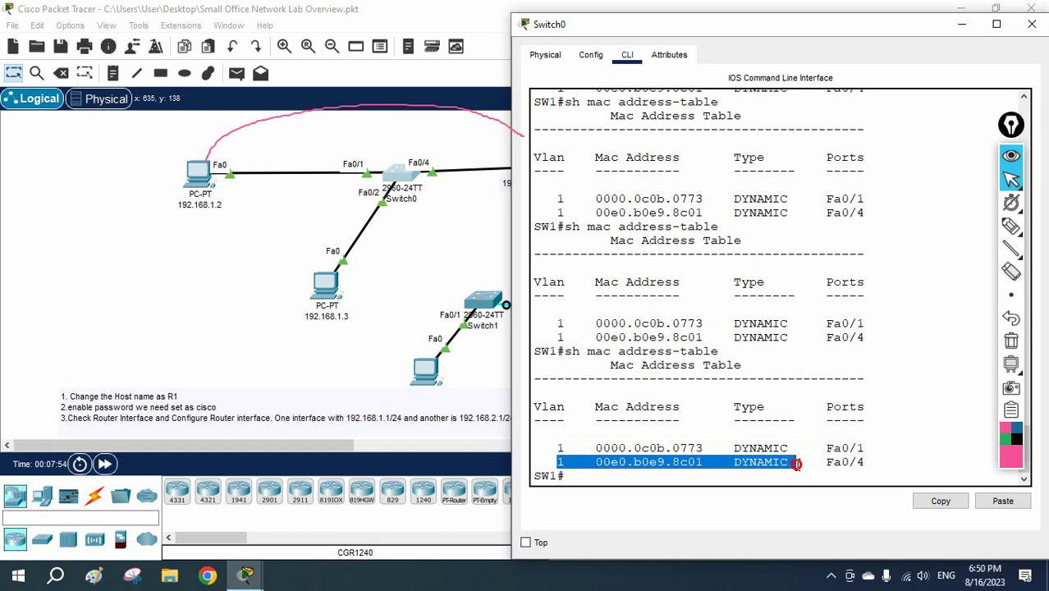
pyautogui.moveTo(796, 465); pyautogui.dragTo(856, 464)
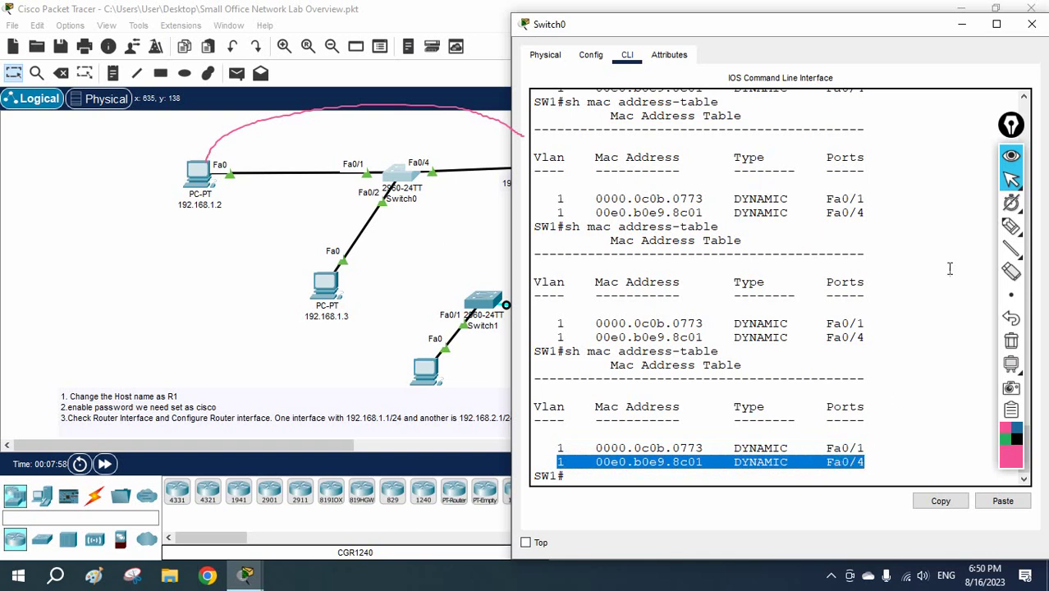
pyautogui.click(817, 211)
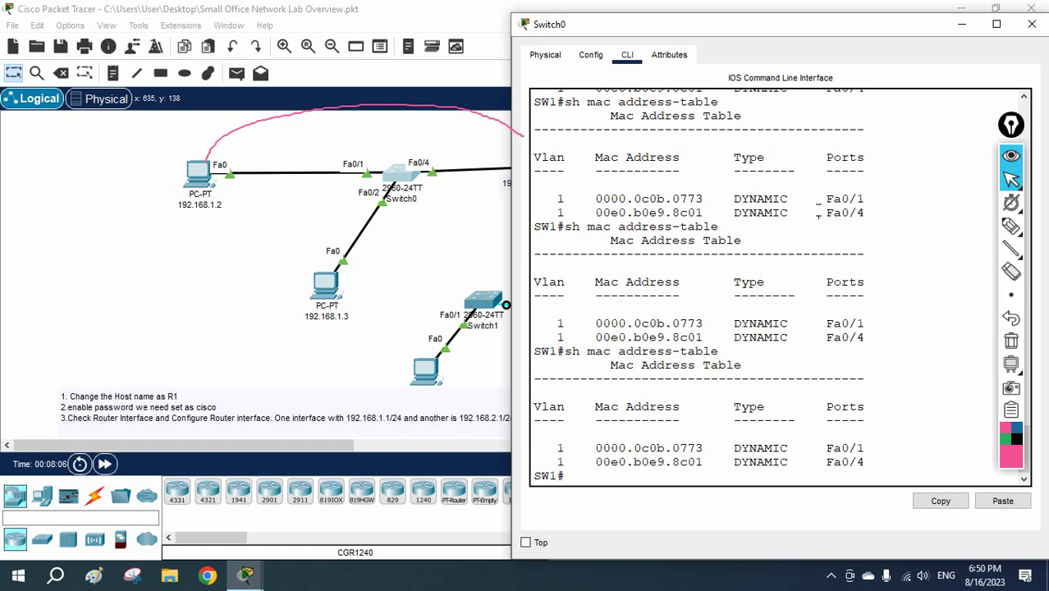
# Rerun sh mac address-table on Switch0 and highlight the command and the area under the new table's headings.
pyautogui.press('Up')
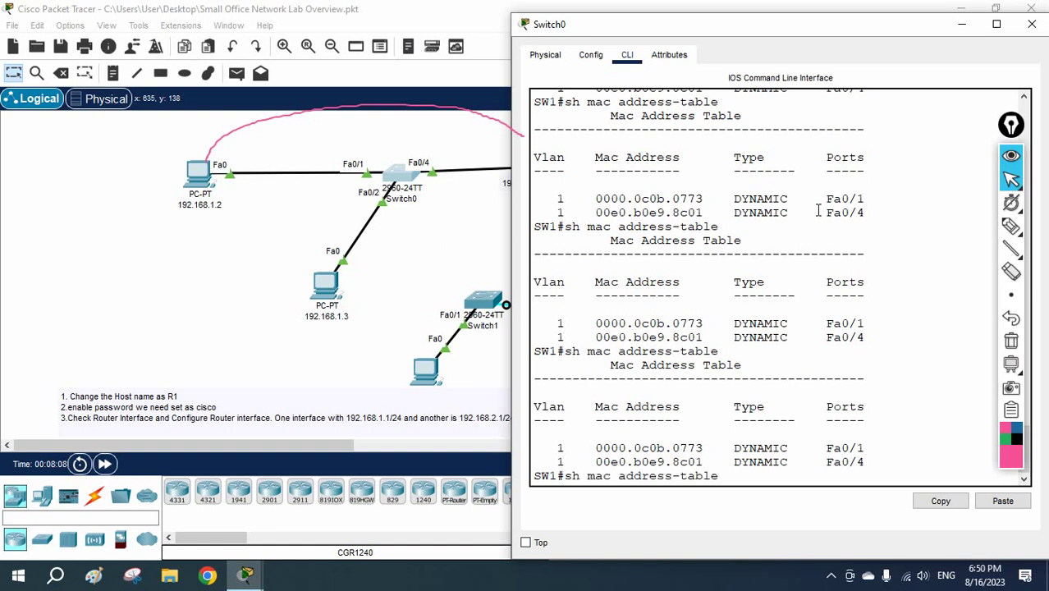
pyautogui.press('Return')
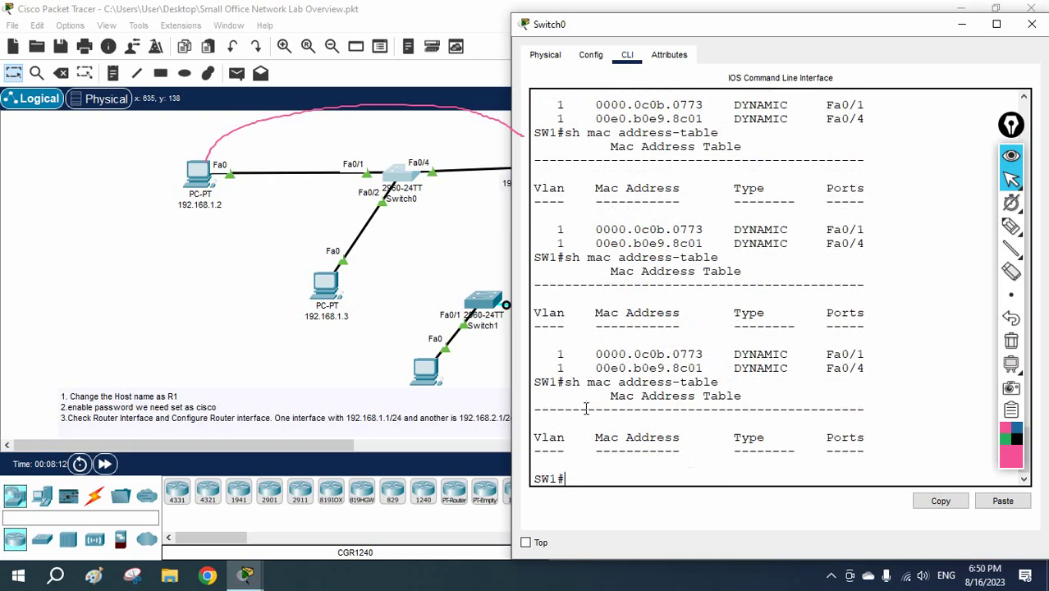
pyautogui.moveTo(571, 382); pyautogui.dragTo(727, 382)
pyautogui.moveTo(540, 461); pyautogui.dragTo(735, 461)
# Handwrite "5Min" with an arrow beside Switch0's table output and draw two freehand arcs from the 192.168.1.2 PC to Switch0.
pyautogui.click(1011, 225)
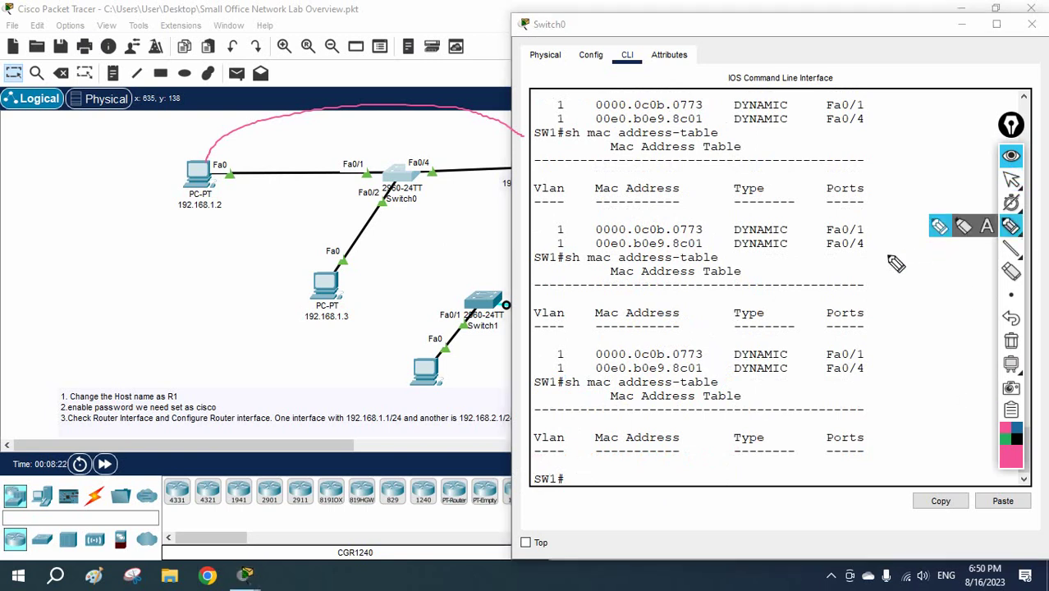
pyautogui.moveTo(887, 258)
pyautogui.mouseDown()
pyautogui.moveTo(939, 262)
pyautogui.moveTo(918, 247)
pyautogui.moveTo(956, 260)
pyautogui.moveTo(913, 290)
pyautogui.mouseUp()
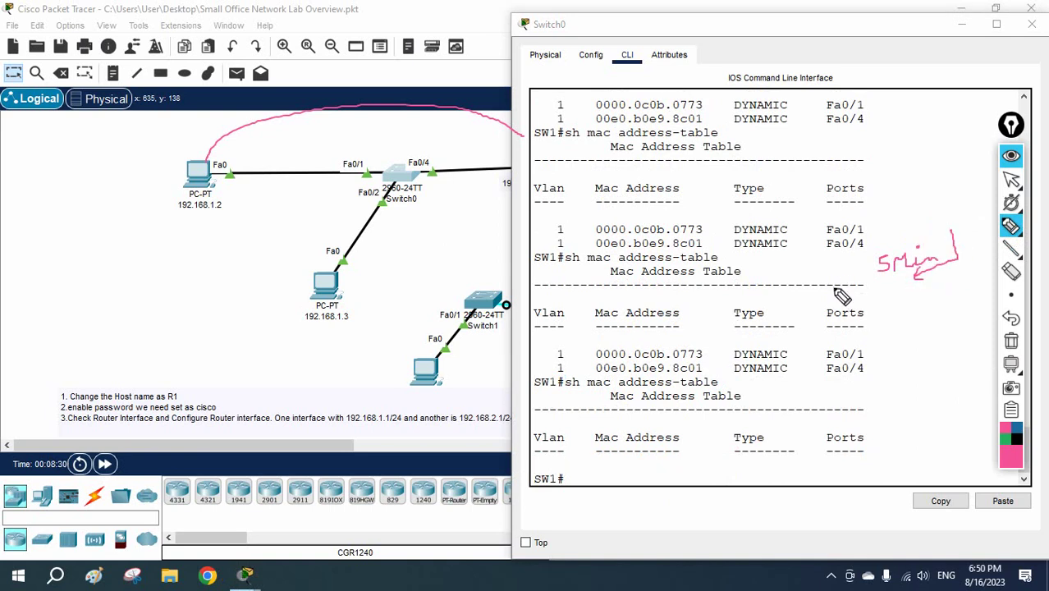
pyautogui.click(207, 160)
pyautogui.moveTo(206, 161)
pyautogui.mouseDown()
pyautogui.moveTo(264, 130)
pyautogui.moveTo(354, 125)
pyautogui.moveTo(342, 127)
pyautogui.moveTo(397, 166)
pyautogui.mouseUp()
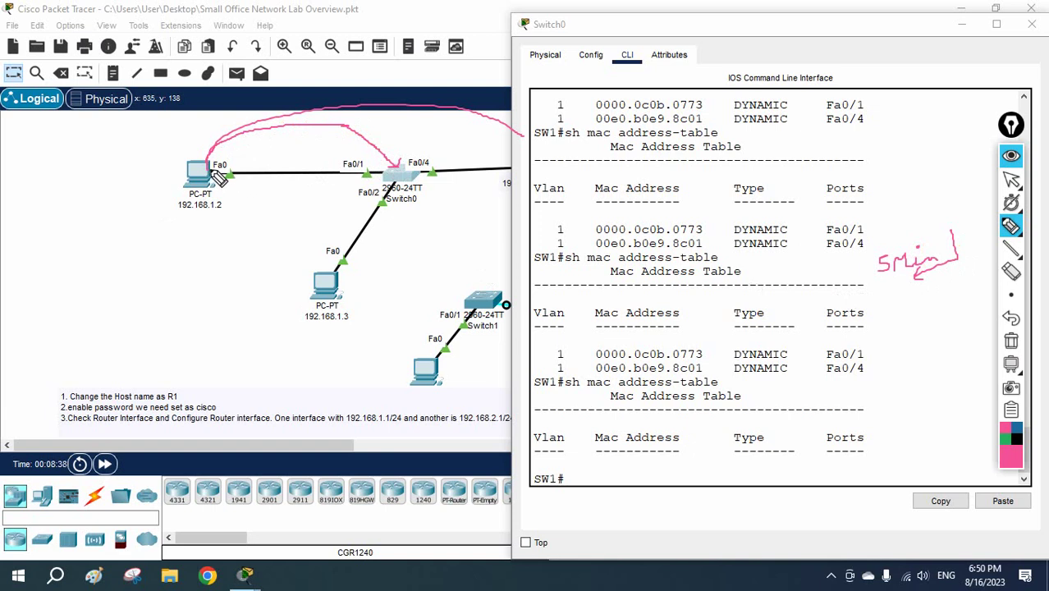
pyautogui.moveTo(212, 167)
pyautogui.mouseDown()
pyautogui.moveTo(271, 160)
pyautogui.moveTo(394, 169)
pyautogui.mouseUp()
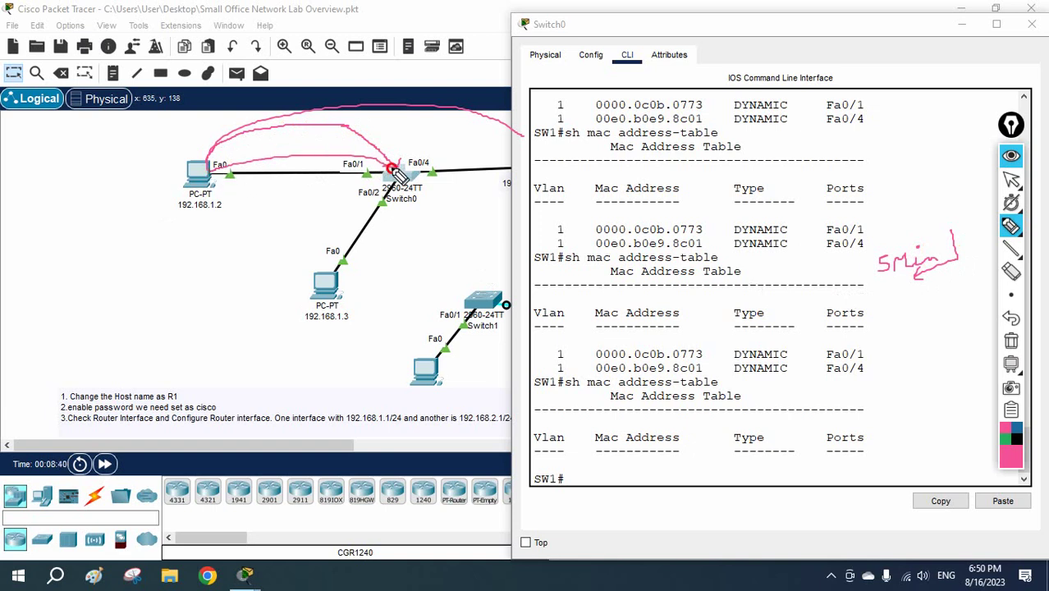
# Mark an X beside the 192.168.1.2 PC and handwrite "'5' Min" below its link to Switch0.
pyautogui.moveTo(214, 188)
pyautogui.mouseDown()
pyautogui.moveTo(224, 198)
pyautogui.moveTo(215, 198)
pyautogui.mouseUp()
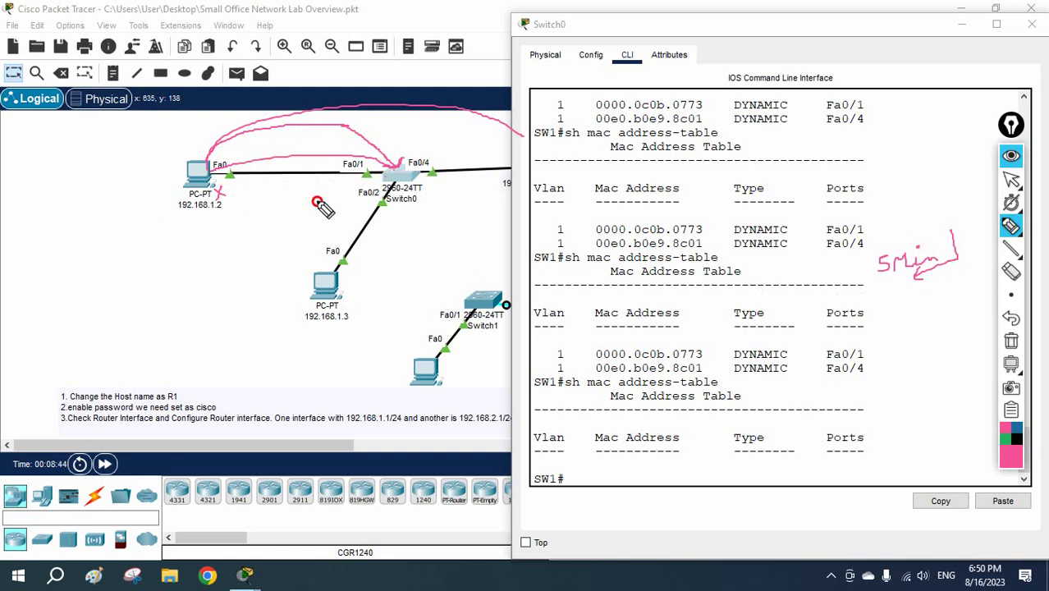
pyautogui.moveTo(317, 200); pyautogui.dragTo(327, 200)
pyautogui.moveTo(306, 193); pyautogui.dragTo(307, 198)
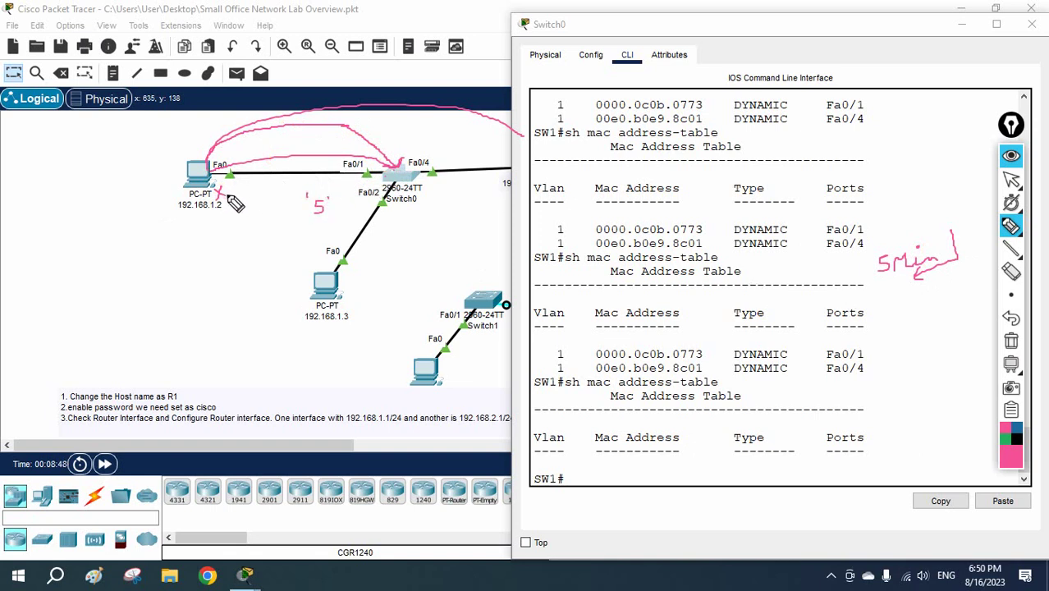
pyautogui.click(343, 207)
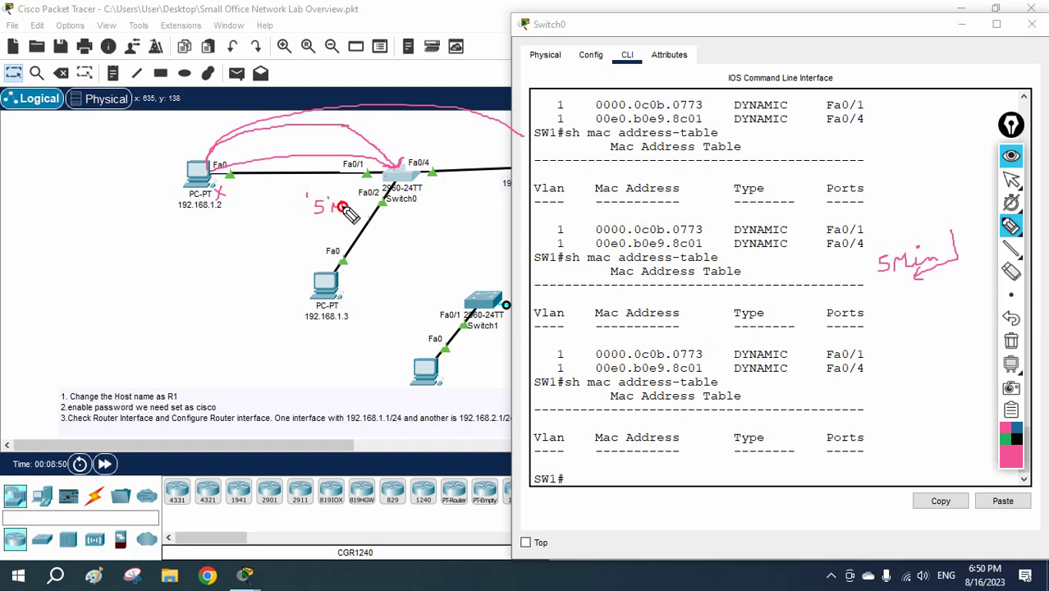
pyautogui.moveTo(343, 206); pyautogui.dragTo(374, 202)
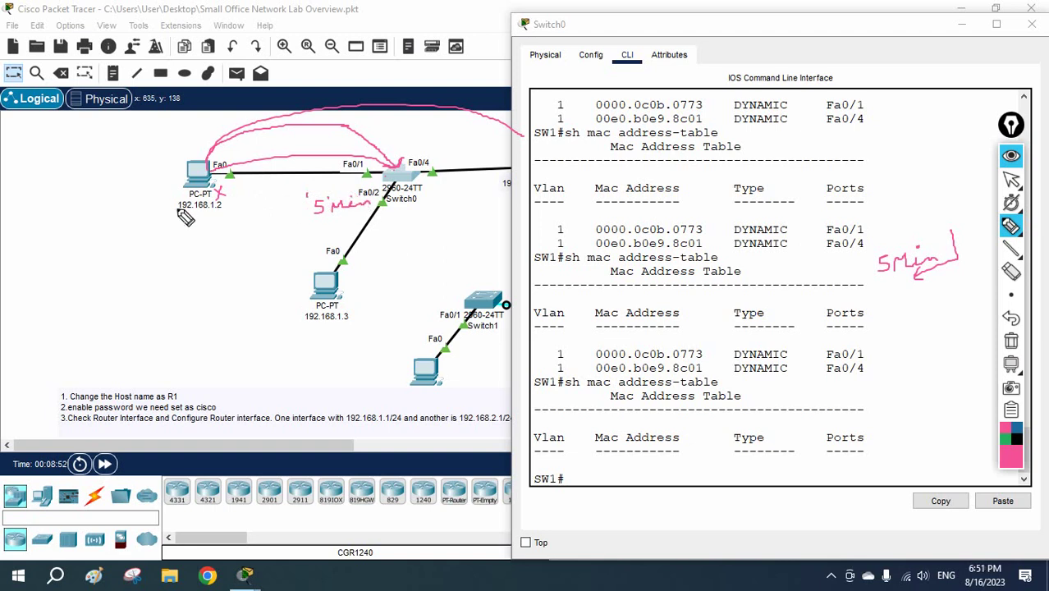
# Circle and underline the 192.168.1.2 PC and mark an X beside the last listed Fa0/1 and Fa0/4 entries in Switch0's table.
pyautogui.moveTo(179, 214)
pyautogui.mouseDown()
pyautogui.moveTo(246, 205)
pyautogui.moveTo(168, 176)
pyautogui.moveTo(246, 210)
pyautogui.mouseUp()
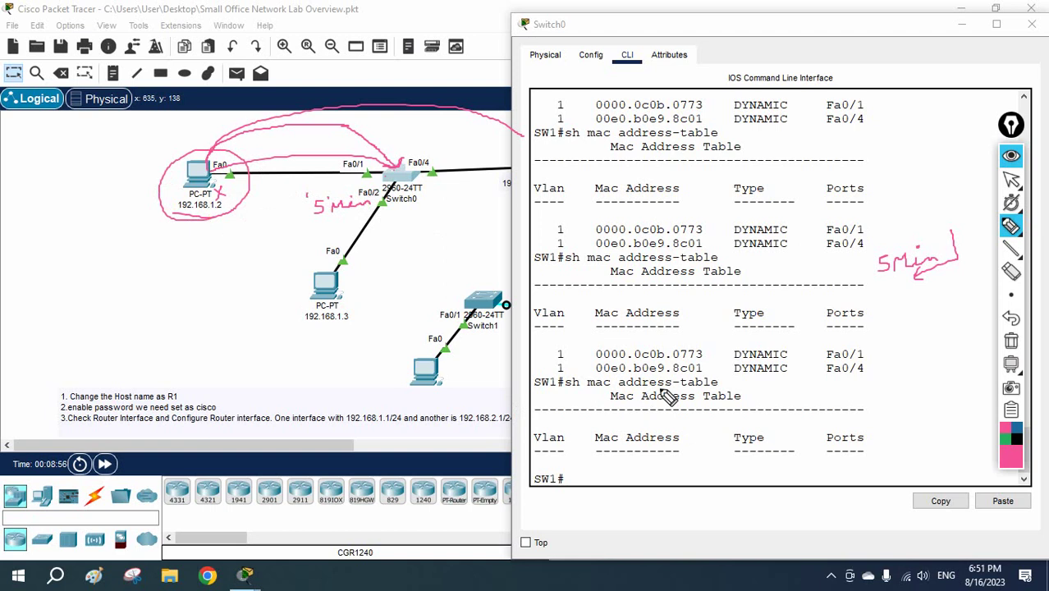
pyautogui.moveTo(868, 349)
pyautogui.mouseDown()
pyautogui.moveTo(878, 358)
pyautogui.moveTo(868, 373)
pyautogui.mouseUp()
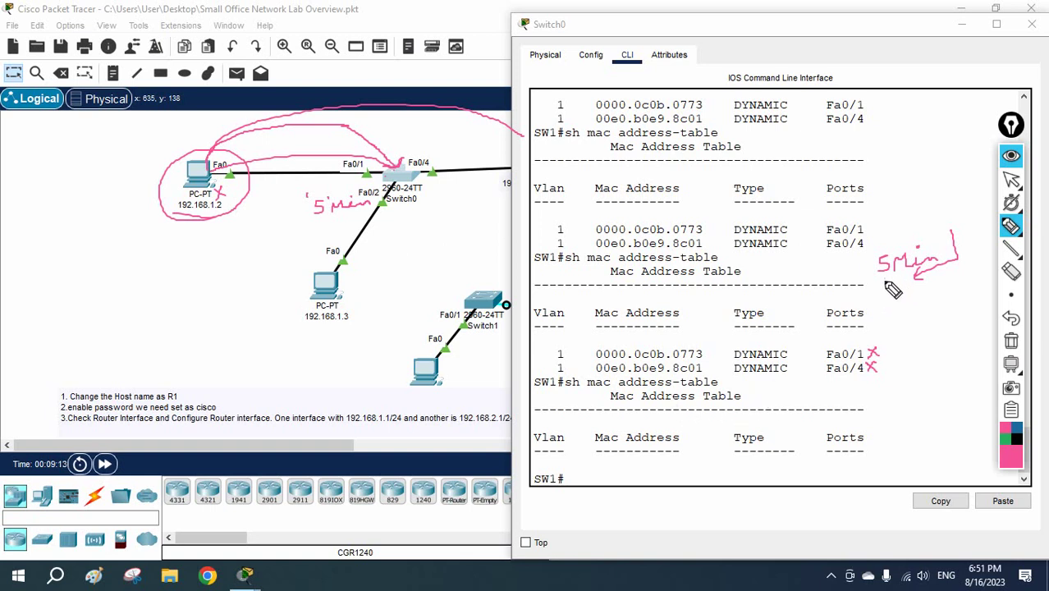
# Handwrite "300 Sec" below the "5Min" note and work out 60 times 5 as "300 Sec" beneath it.
pyautogui.moveTo(881, 302)
pyautogui.mouseDown()
pyautogui.moveTo(935, 301)
pyautogui.moveTo(943, 314)
pyautogui.moveTo(979, 302)
pyautogui.mouseUp()
pyautogui.moveTo(913, 350)
pyautogui.mouseDown()
pyautogui.moveTo(911, 361)
pyautogui.moveTo(926, 351)
pyautogui.moveTo(918, 393)
pyautogui.moveTo(947, 398)
pyautogui.moveTo(919, 436)
pyautogui.moveTo(959, 424)
pyautogui.mouseUp()
pyautogui.moveTo(944, 439)
pyautogui.mouseDown()
pyautogui.moveTo(918, 448)
pyautogui.moveTo(944, 441)
pyautogui.mouseUp()
pyautogui.moveTo(967, 397)
pyautogui.mouseDown()
pyautogui.moveTo(967, 414)
pyautogui.moveTo(980, 408)
pyautogui.mouseUp()
pyautogui.moveTo(990, 399); pyautogui.dragTo(987, 409)
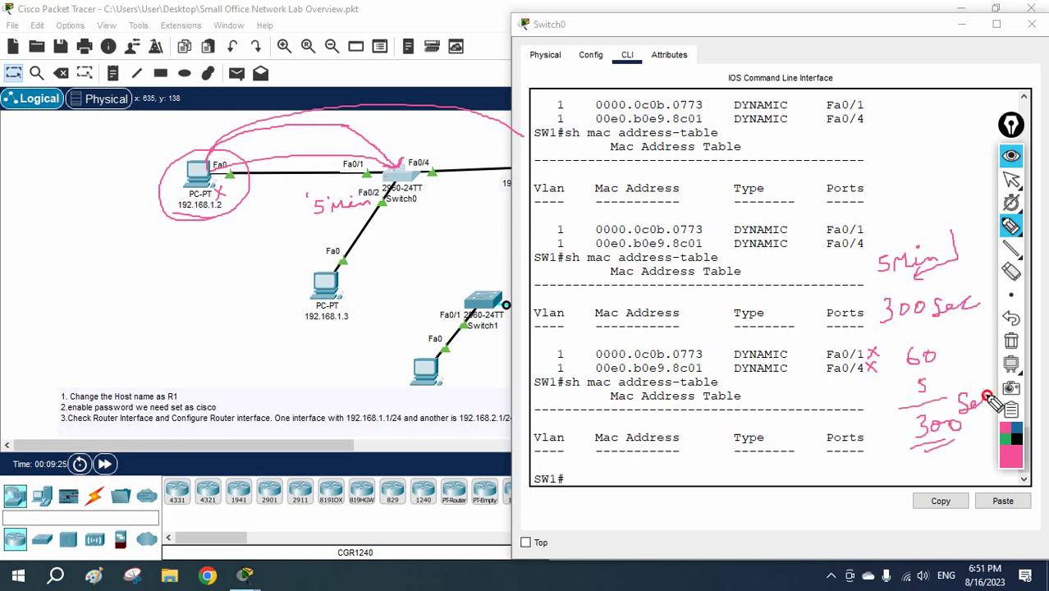
# Underline the "5Min" note and the calculated 300, and add an arrow to the 60 and a multiplication mark by the 5.
pyautogui.moveTo(885, 283); pyautogui.dragTo(926, 273)
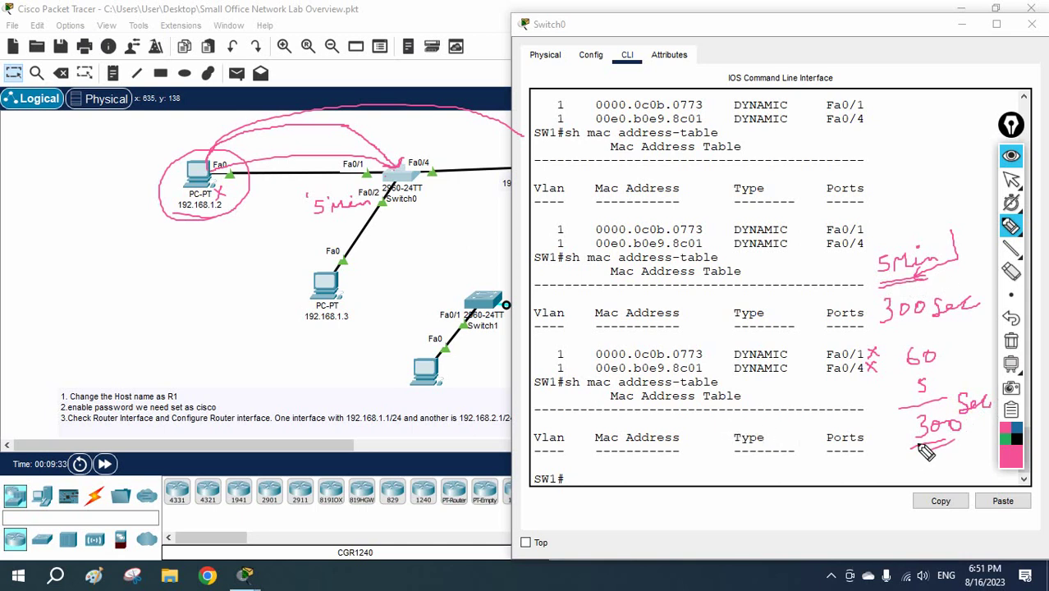
pyautogui.moveTo(915, 445); pyautogui.dragTo(921, 456)
pyautogui.click(970, 425)
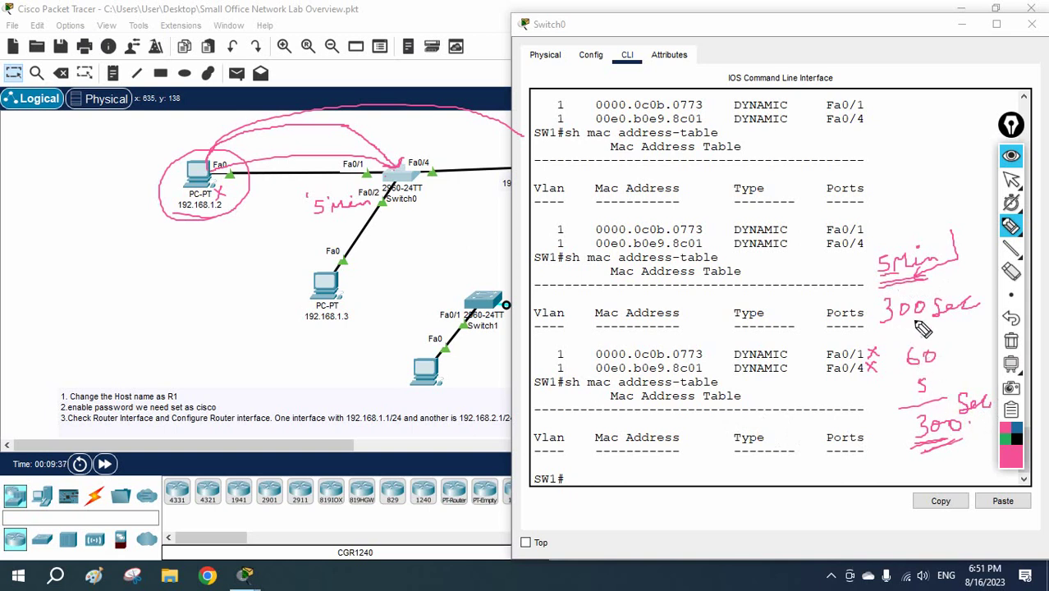
pyautogui.moveTo(972, 322); pyautogui.dragTo(945, 351)
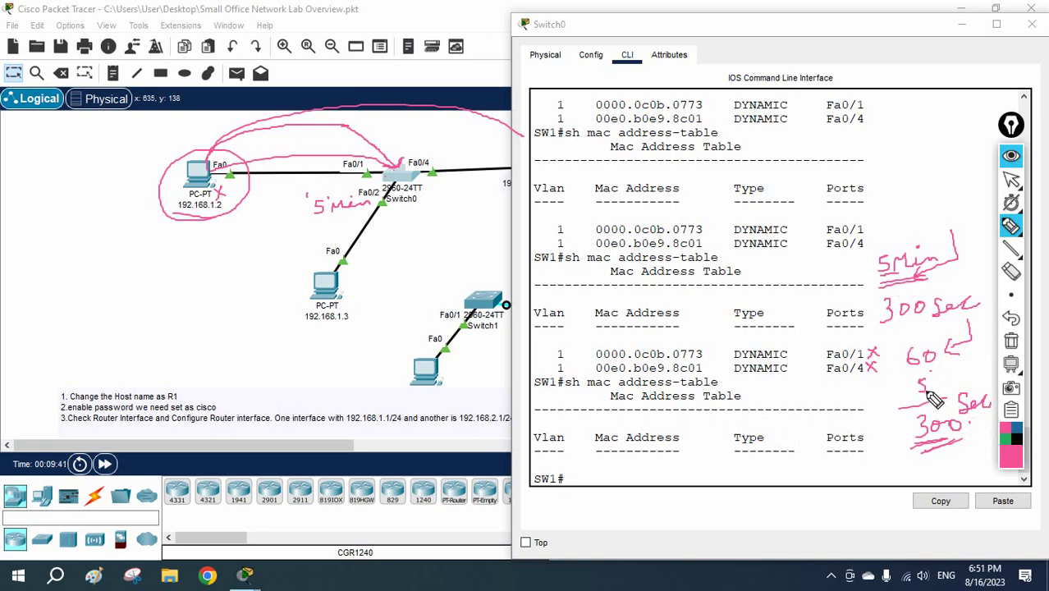
pyautogui.moveTo(923, 380)
pyautogui.mouseDown()
pyautogui.moveTo(930, 444)
pyautogui.moveTo(948, 380)
pyautogui.mouseUp()
pyautogui.moveTo(944, 448); pyautogui.dragTo(966, 438)
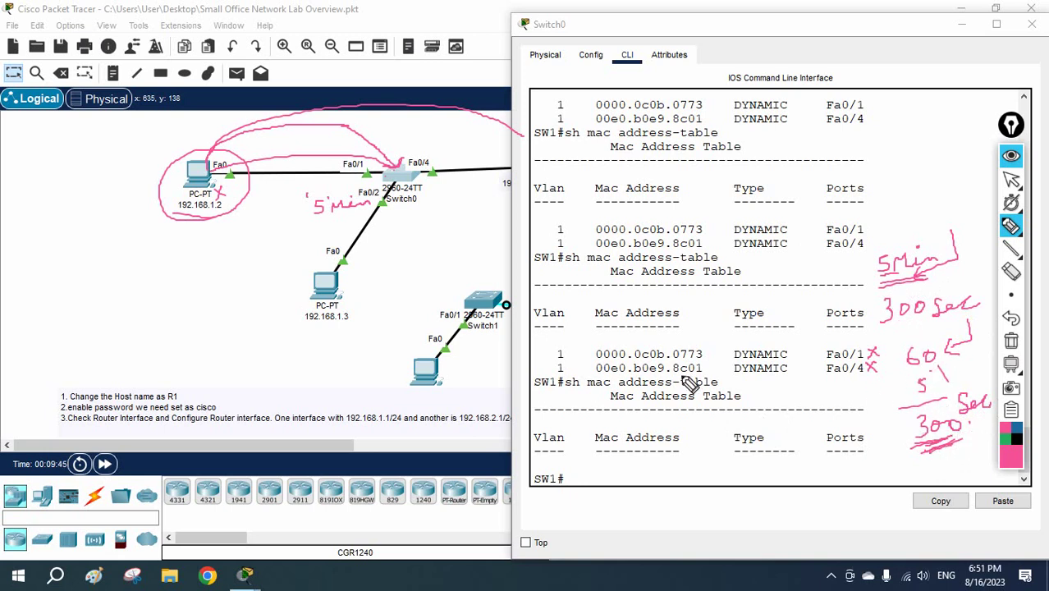
# Handwrite "300Sec" and "5Min" over Switch0's MAC address table output and underline both.
pyautogui.moveTo(657, 335); pyautogui.dragTo(713, 345)
pyautogui.moveTo(716, 338); pyautogui.dragTo(749, 340)
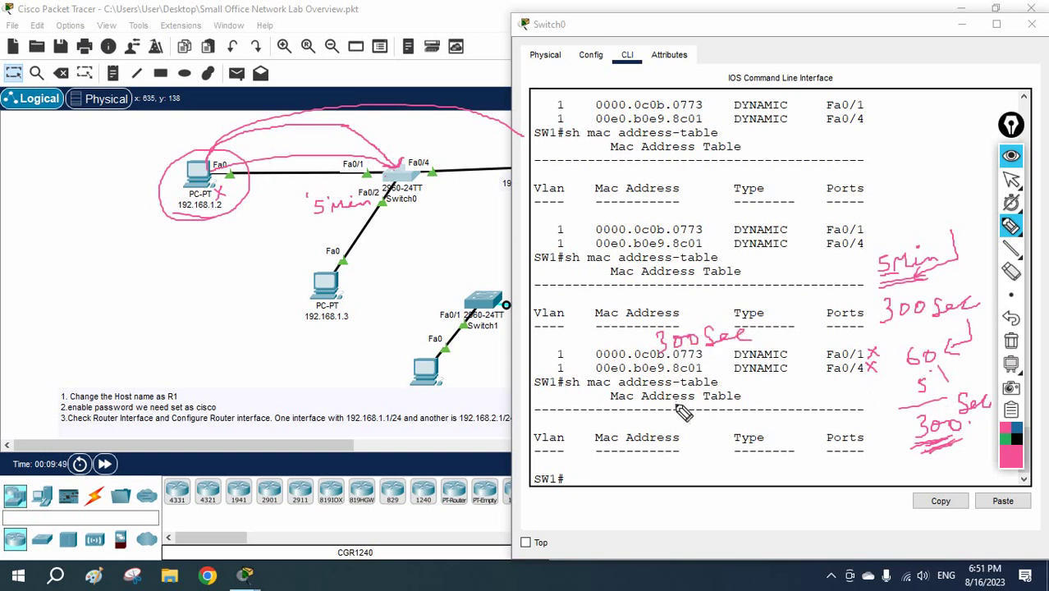
pyautogui.moveTo(675, 404)
pyautogui.mouseDown()
pyautogui.moveTo(699, 403)
pyautogui.moveTo(757, 401)
pyautogui.mouseUp()
pyautogui.moveTo(683, 436); pyautogui.dragTo(727, 420)
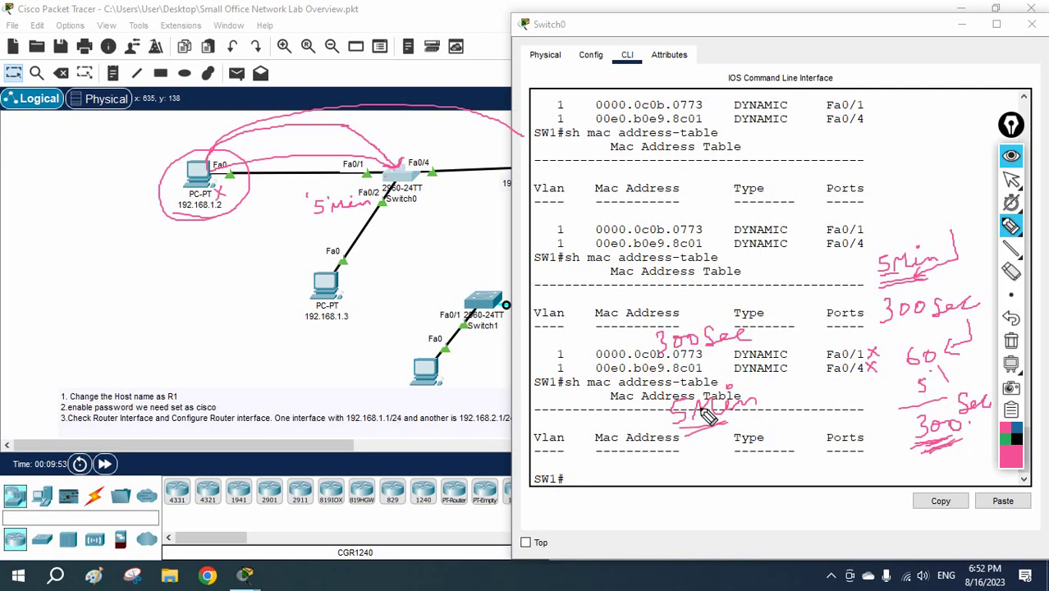
pyautogui.moveTo(663, 361); pyautogui.dragTo(729, 355)
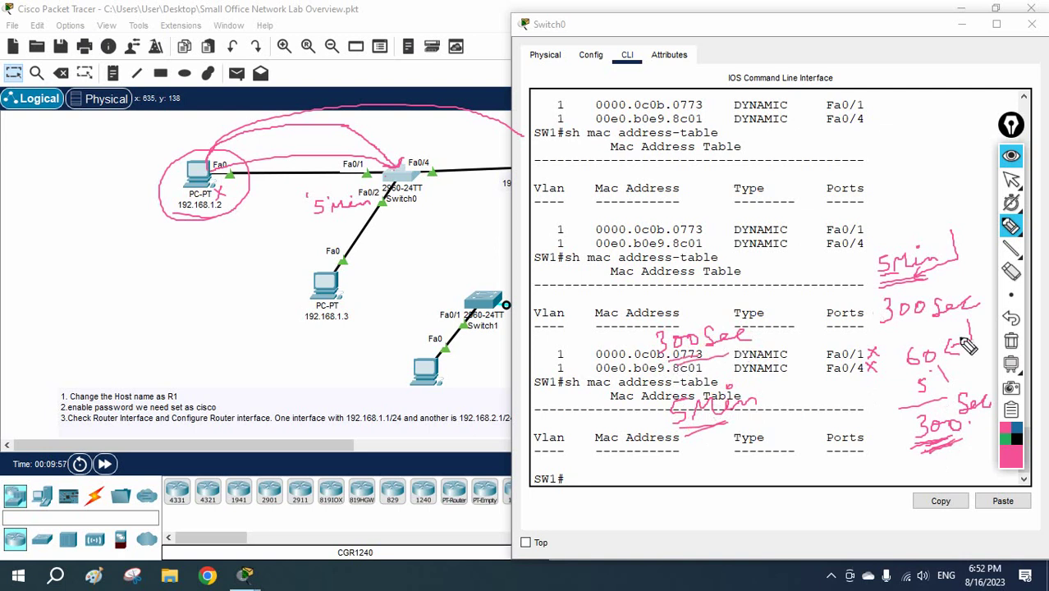
# Clear all handwritten annotations from the screen and switch from the pen back to the pointer.
pyautogui.click(1011, 343)
pyautogui.click(1006, 180)
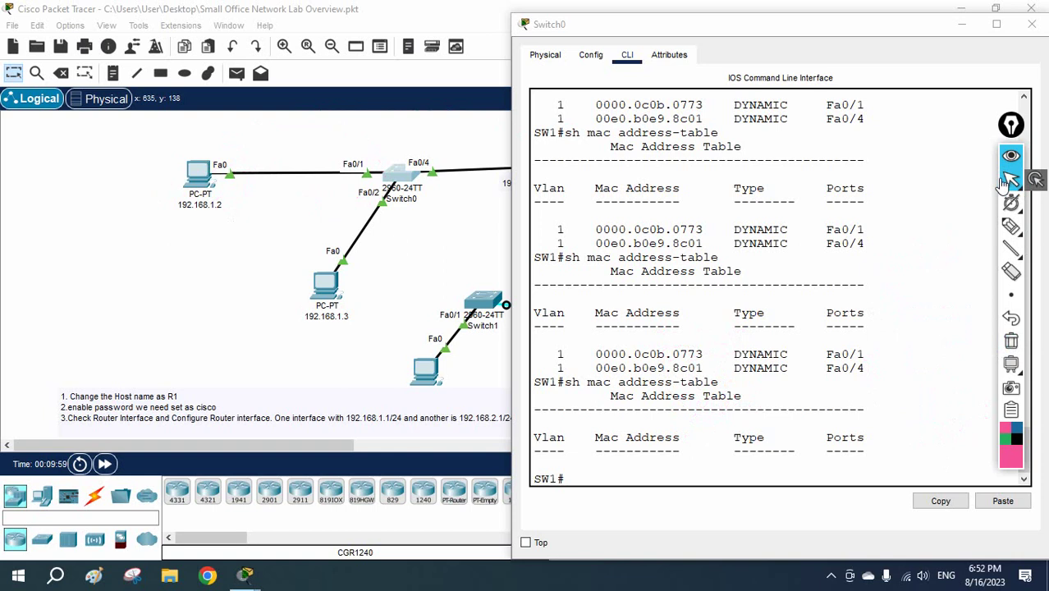